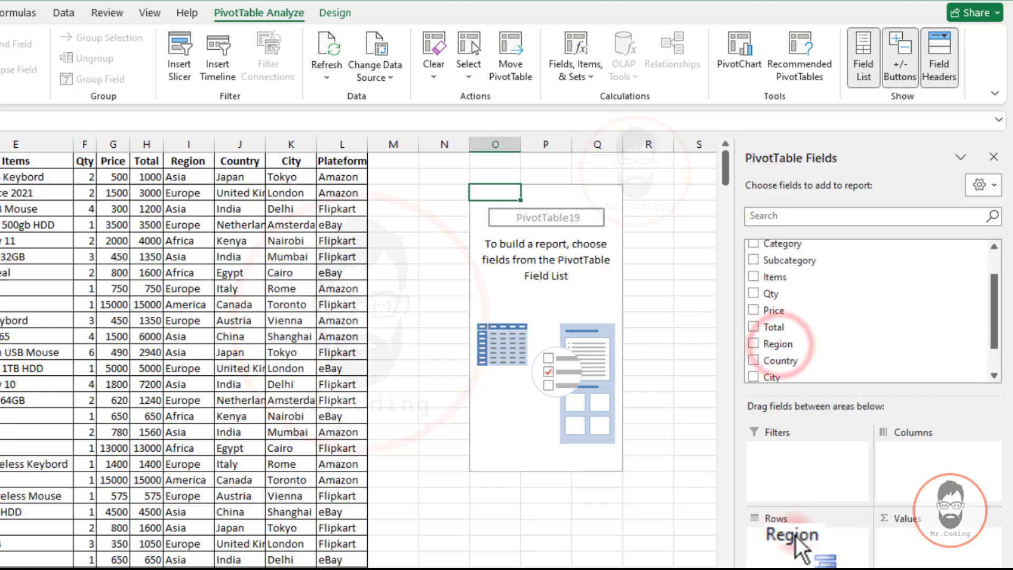
Build the pivot table with Region and Subcategory as rows, Category as columns, and Sum of Qty as values
{"action": "scroll", "coordinate": [802, 351], "scroll_direction": "up", "scroll_amount": 2}
{"action": "left_click_drag", "start_coordinate": [796, 298], "coordinate": [823, 538]}
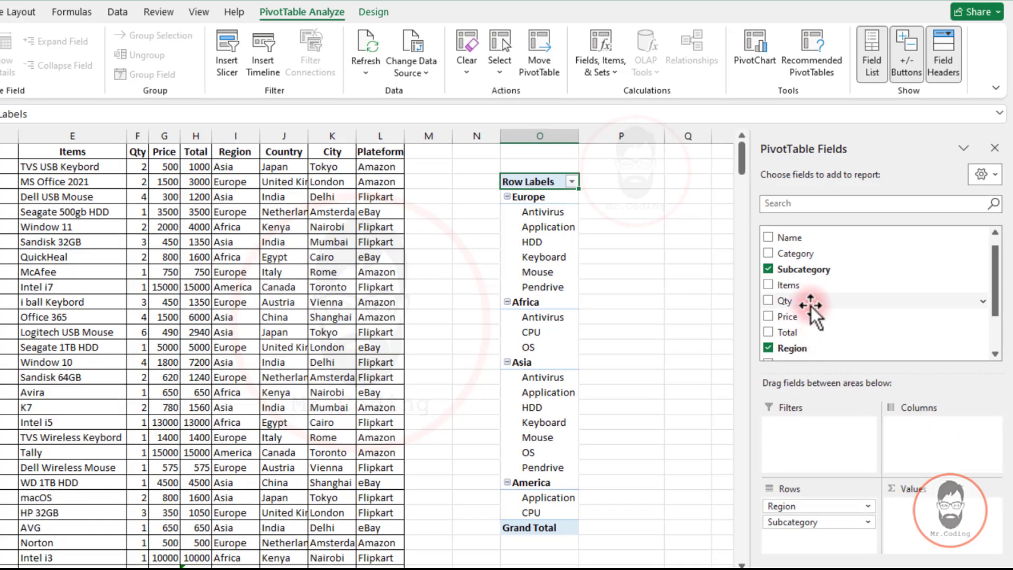
{"action": "left_click_drag", "start_coordinate": [793, 254], "coordinate": [929, 438]}
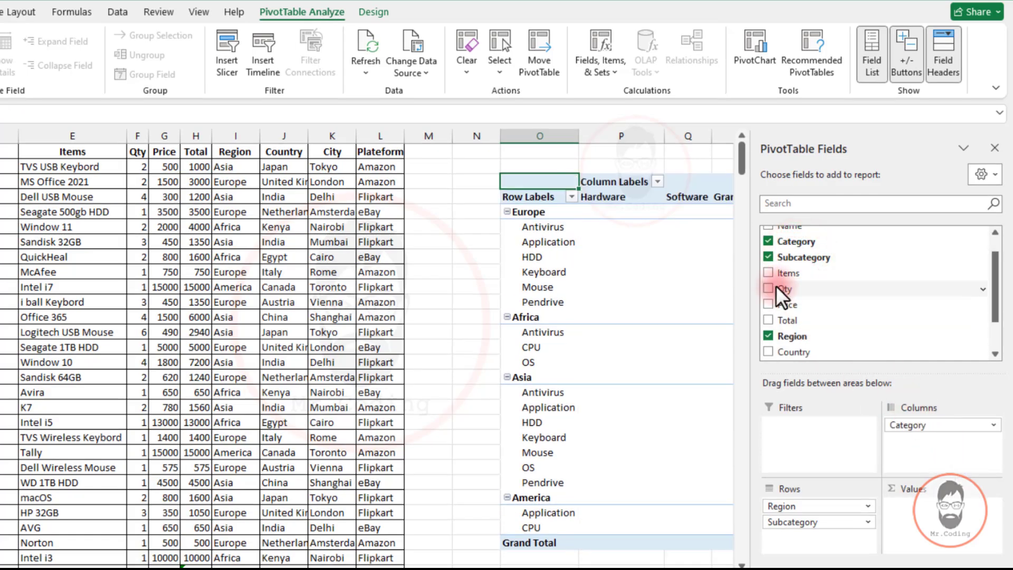
{"action": "left_click_drag", "start_coordinate": [776, 287], "coordinate": [936, 505]}
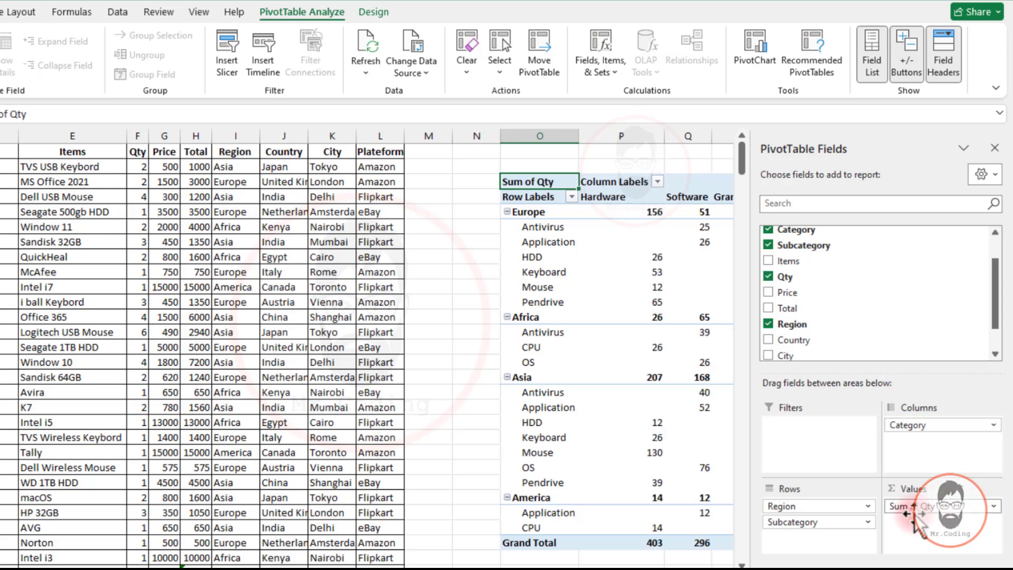
Examine the region summary rows and the item rows beneath them in the pivot table
{"action": "scroll", "coordinate": [686, 562], "scroll_direction": "right", "scroll_amount": 1}
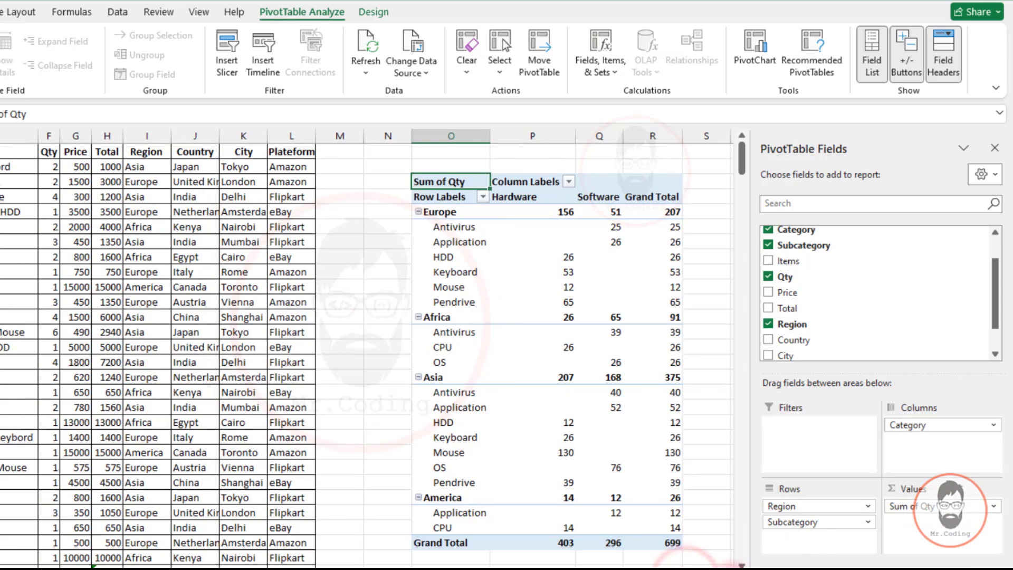
{"action": "scroll", "coordinate": [686, 562], "scroll_direction": "right", "scroll_amount": 5}
{"action": "left_click", "coordinate": [319, 270]}
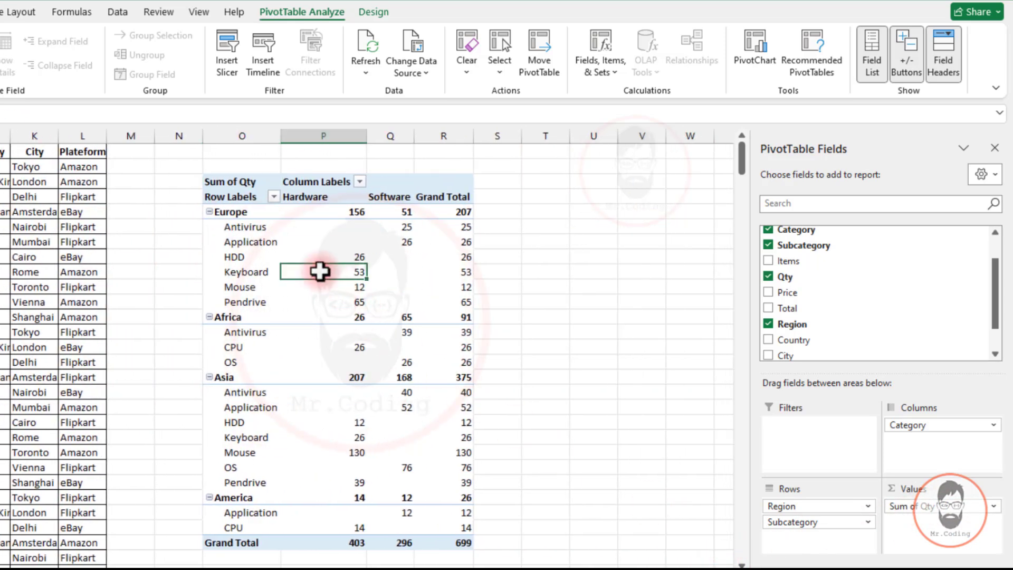
{"action": "left_click", "coordinate": [368, 6]}
{"action": "left_click", "coordinate": [276, 10]}
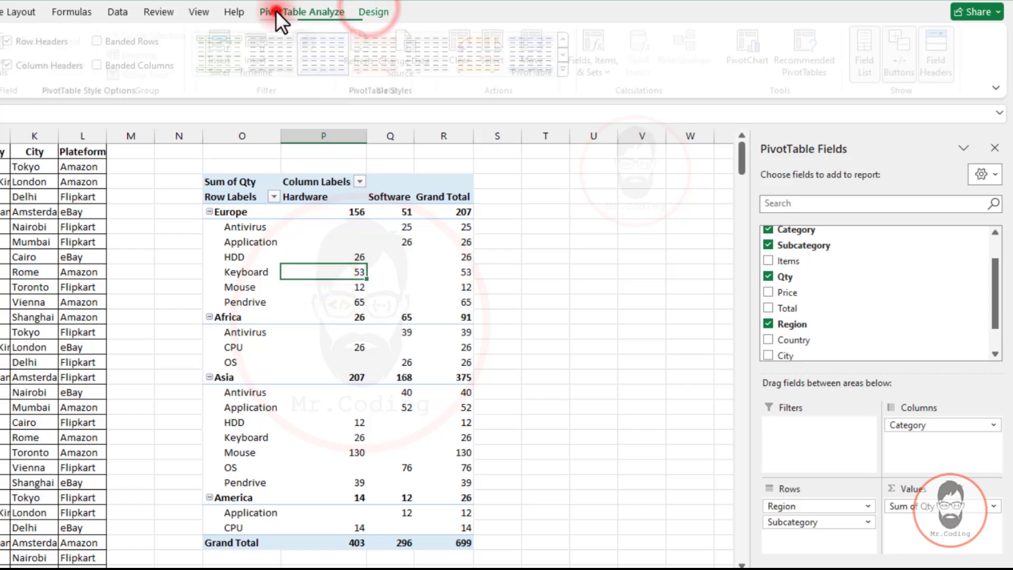
{"action": "left_click", "coordinate": [369, 13]}
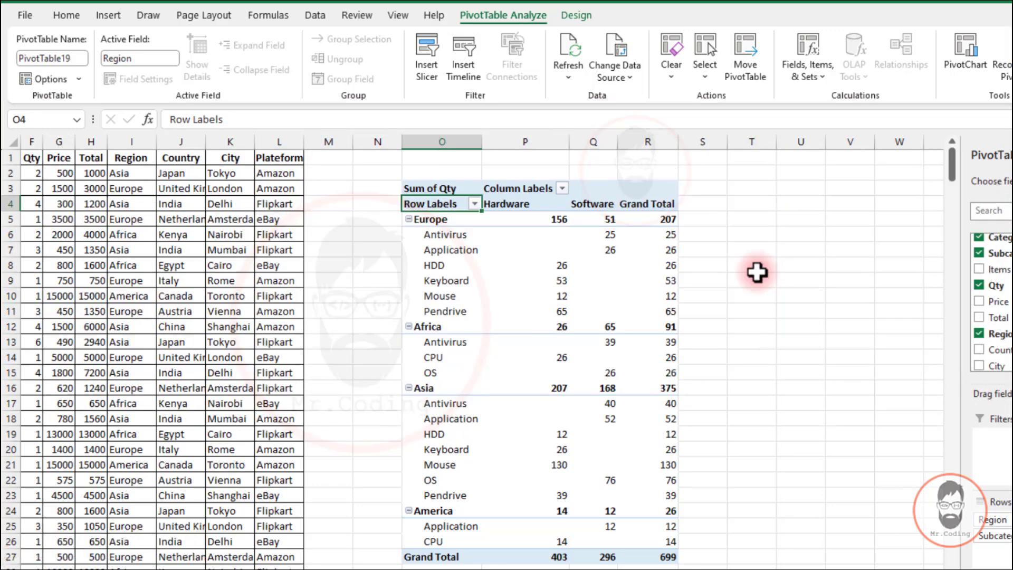
{"action": "left_click", "coordinate": [576, 16]}
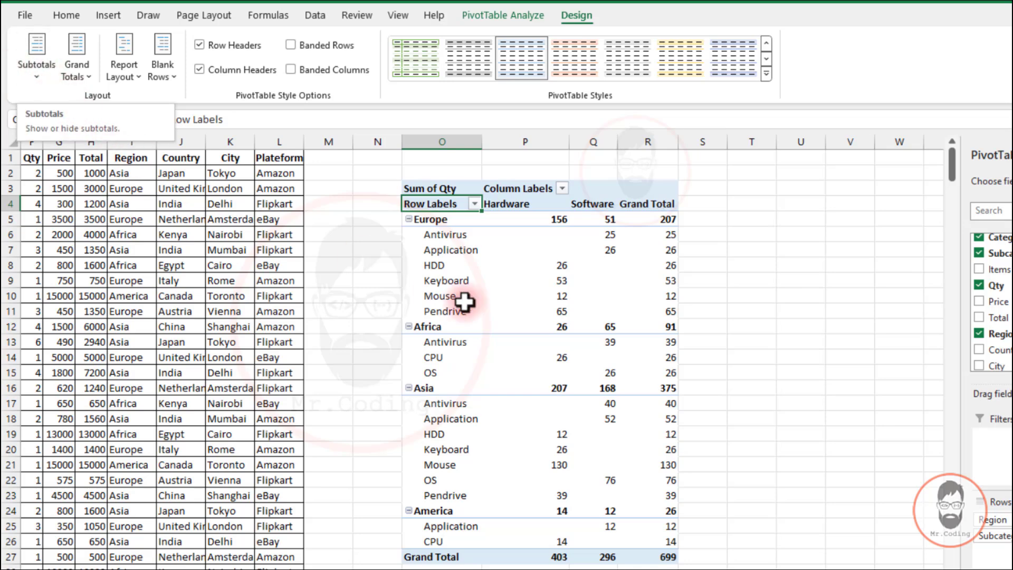
{"action": "scroll", "coordinate": [463, 301], "scroll_direction": "right", "scroll_amount": 5}
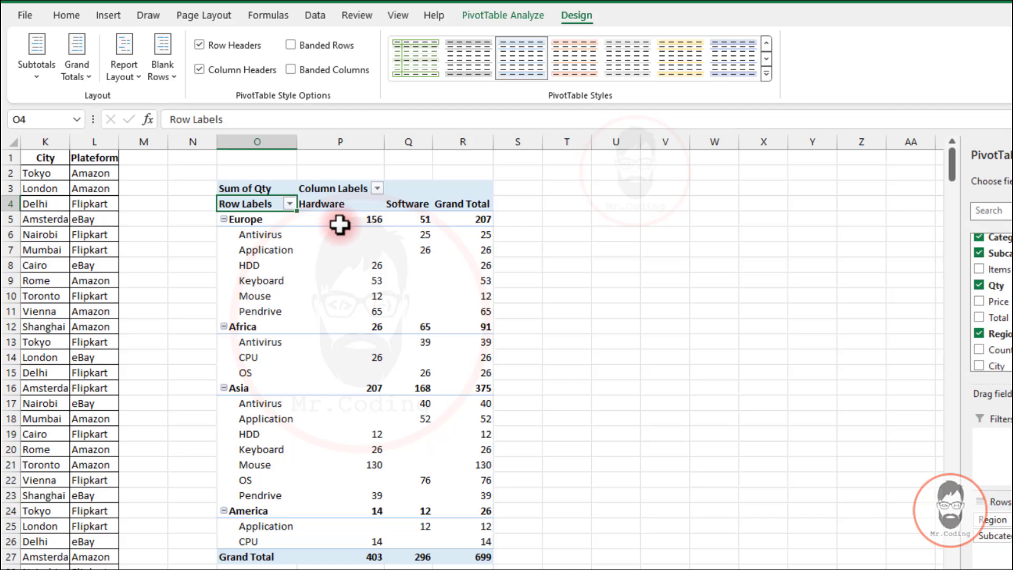
{"action": "left_click", "coordinate": [280, 219]}
{"action": "left_click_drag", "start_coordinate": [280, 220], "coordinate": [472, 308]}
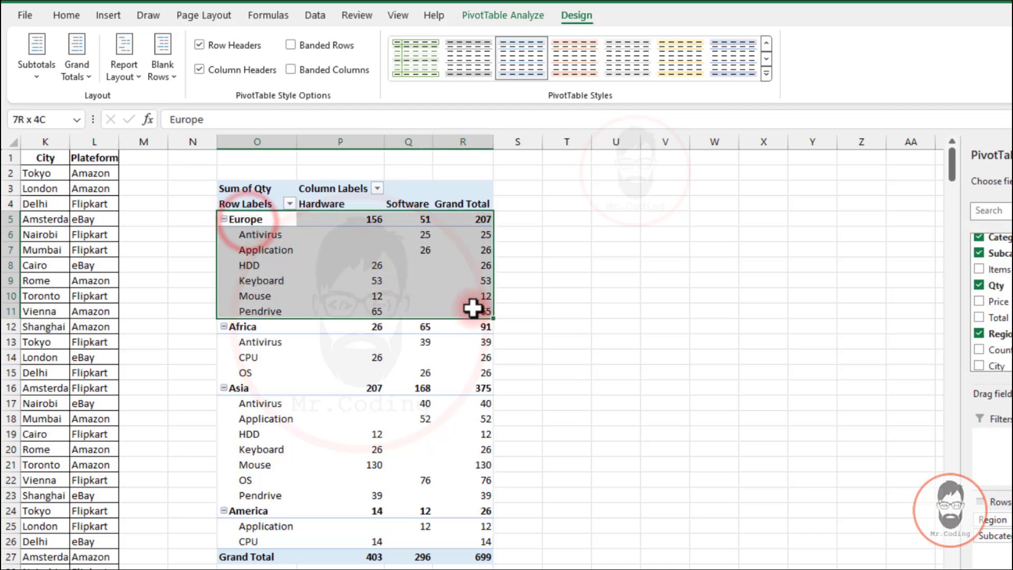
{"action": "left_click_drag", "start_coordinate": [245, 326], "coordinate": [474, 372]}
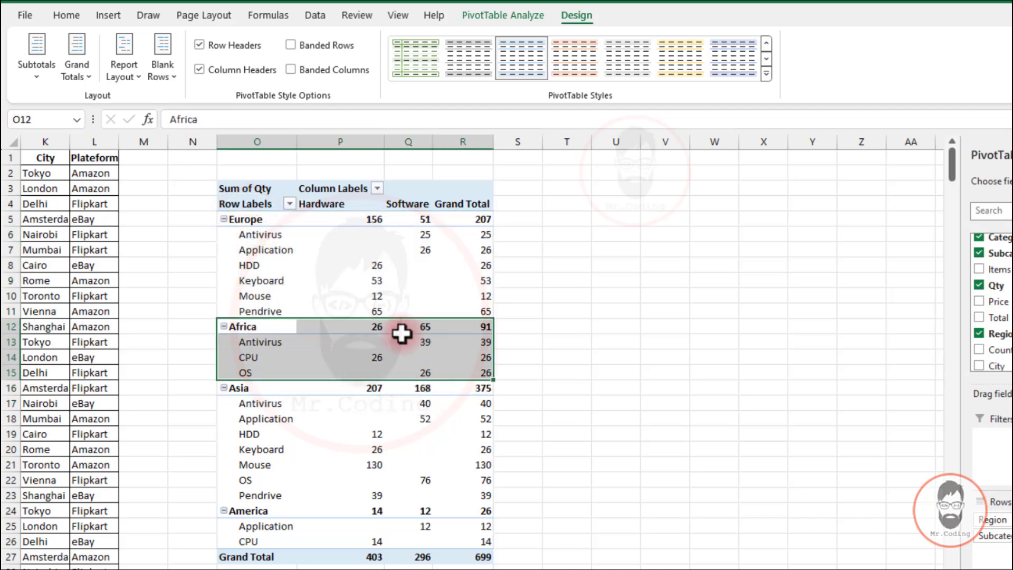
{"action": "left_click_drag", "start_coordinate": [379, 325], "coordinate": [468, 327]}
{"action": "left_click", "coordinate": [377, 221]}
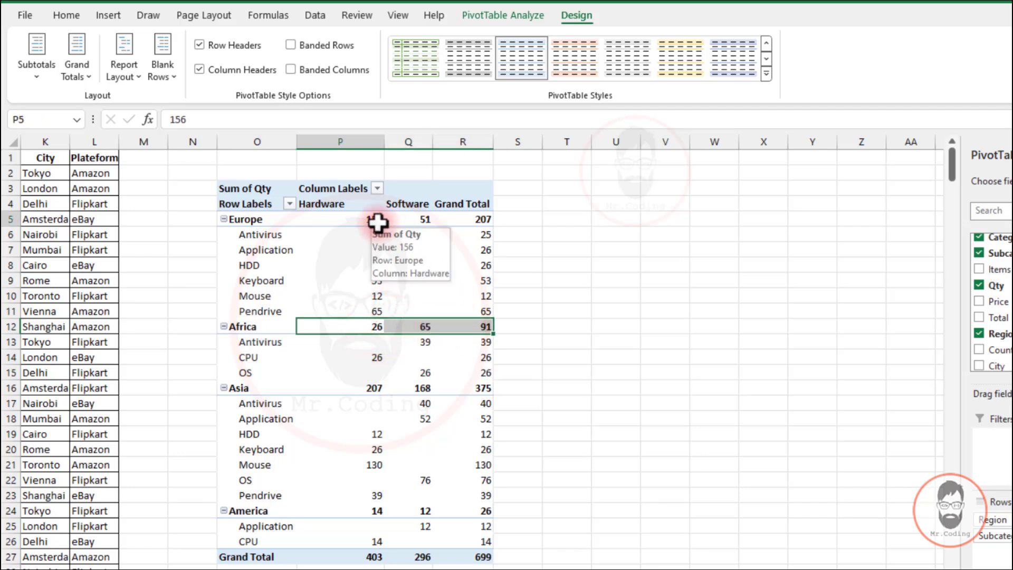
{"action": "left_click_drag", "start_coordinate": [378, 222], "coordinate": [490, 219]}
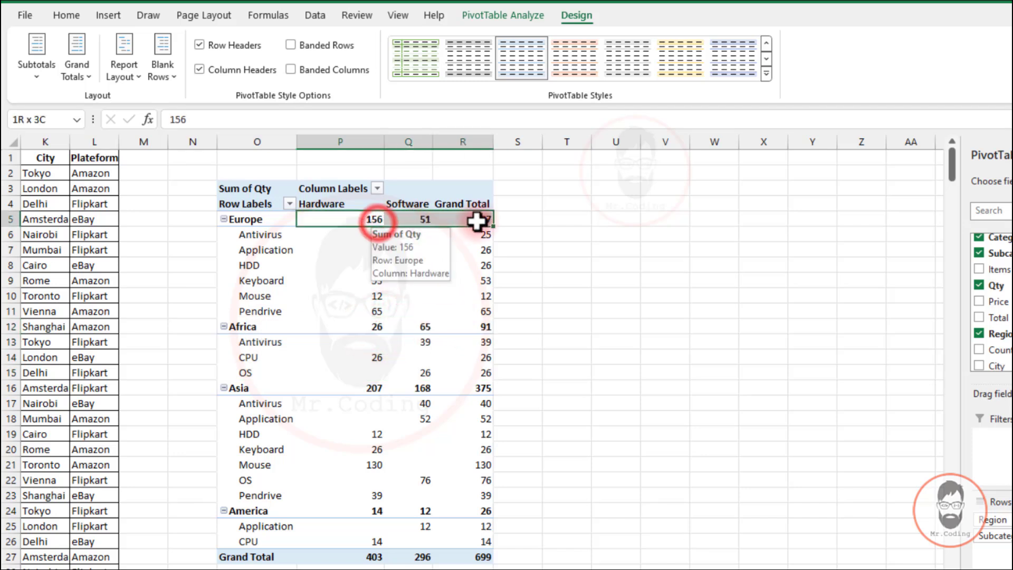
{"action": "left_click", "coordinate": [369, 216]}
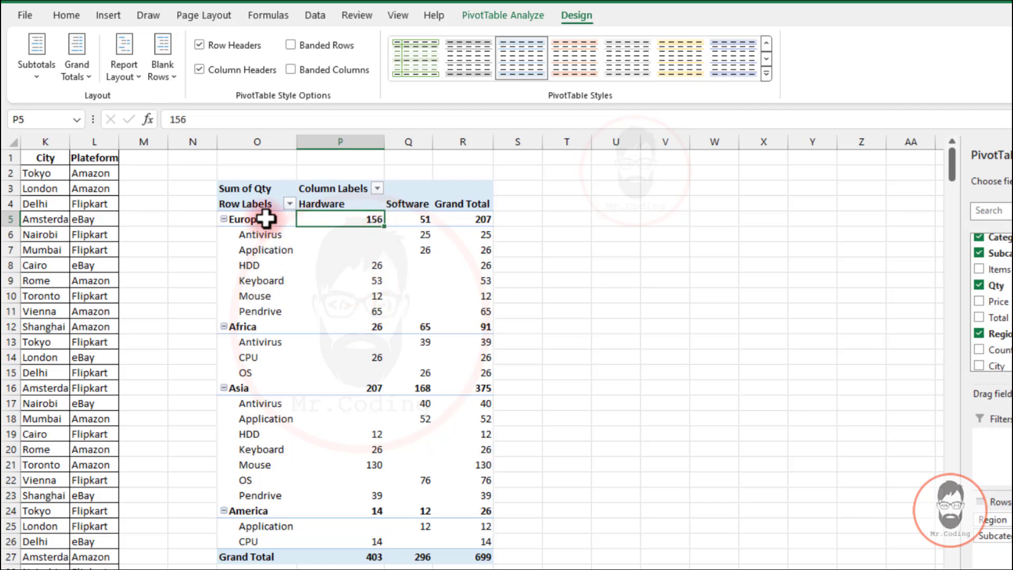
{"action": "left_click_drag", "start_coordinate": [264, 219], "coordinate": [413, 302]}
{"action": "left_click", "coordinate": [391, 262]}
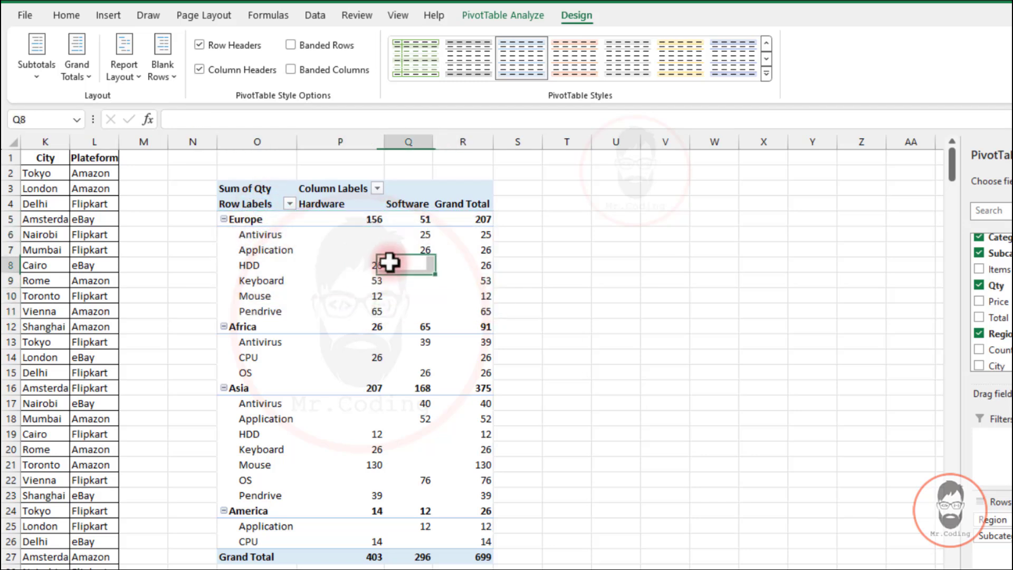
{"action": "left_click", "coordinate": [275, 247]}
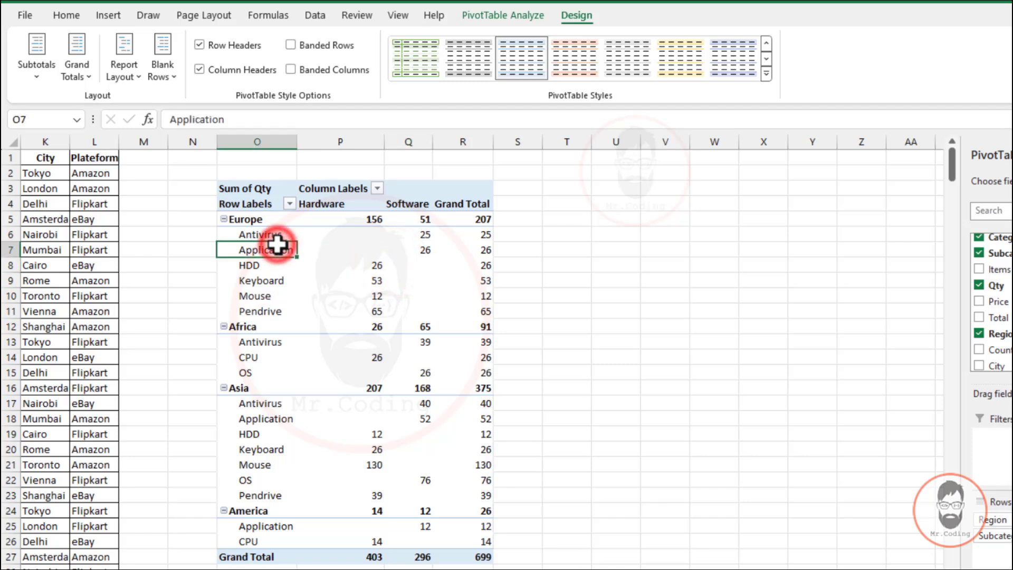
Show all subtotals at the bottom of each region group in the pivot table
{"action": "left_click", "coordinate": [542, 55]}
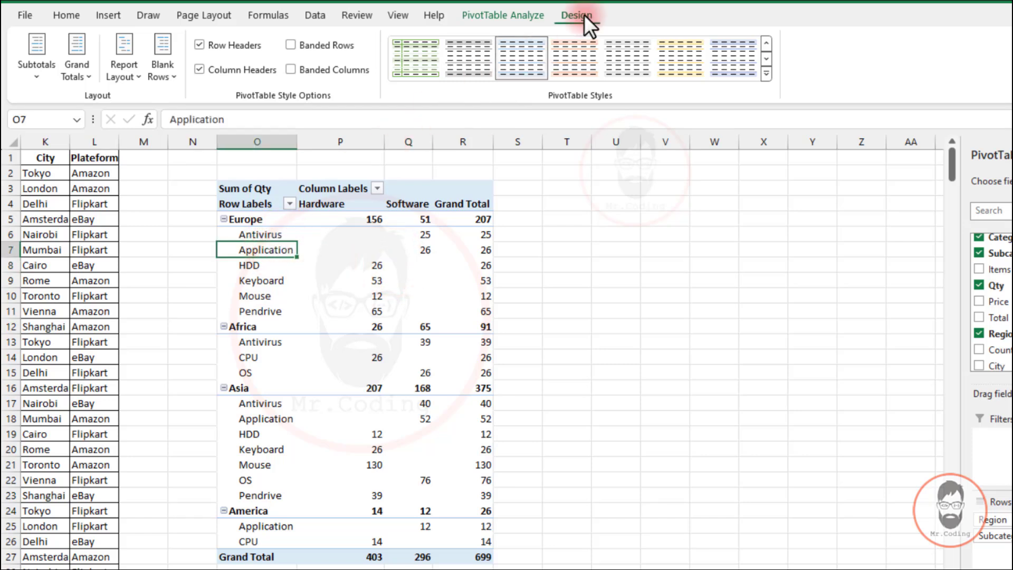
{"action": "left_click", "coordinate": [36, 78]}
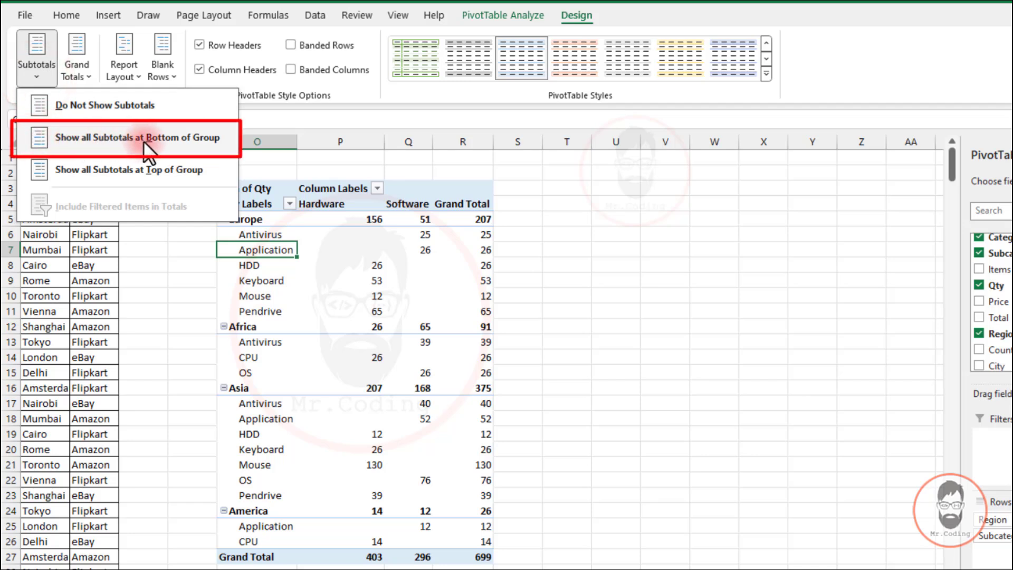
{"action": "left_click", "coordinate": [208, 136]}
{"action": "left_click_drag", "start_coordinate": [236, 219], "coordinate": [467, 217]}
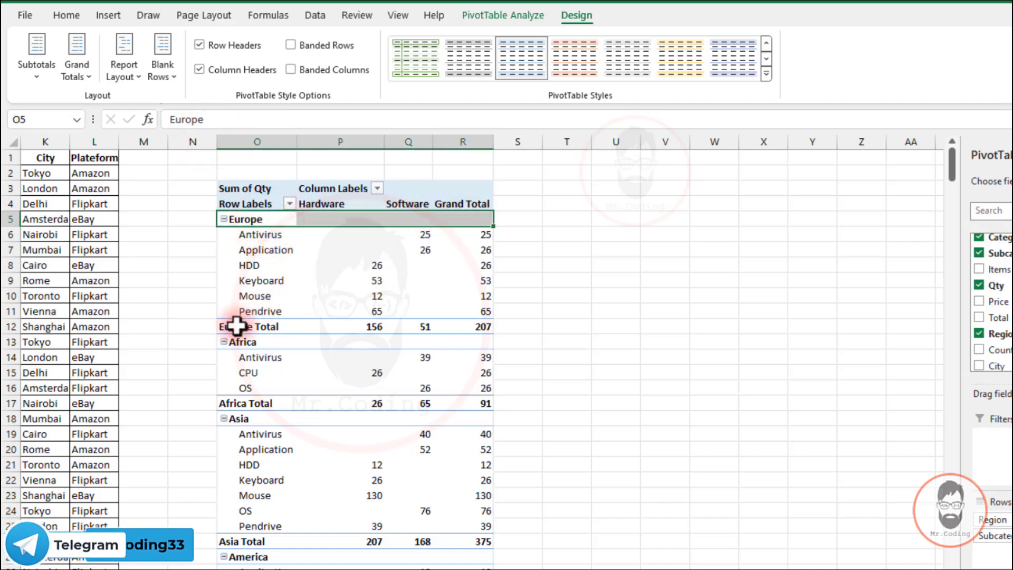
{"action": "left_click_drag", "start_coordinate": [236, 326], "coordinate": [475, 326]}
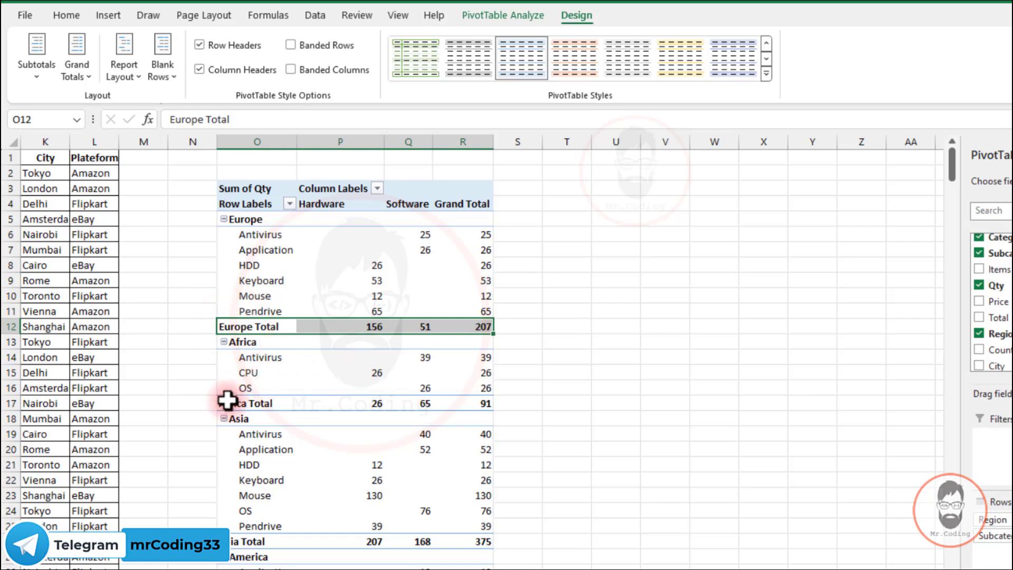
{"action": "left_click_drag", "start_coordinate": [227, 401], "coordinate": [470, 404]}
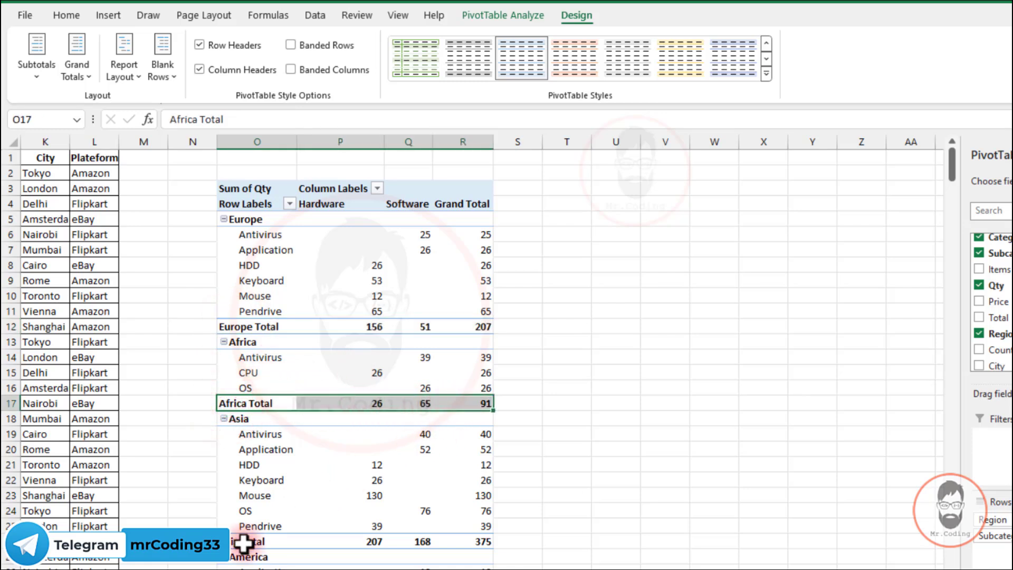
{"action": "left_click_drag", "start_coordinate": [243, 541], "coordinate": [327, 536]}
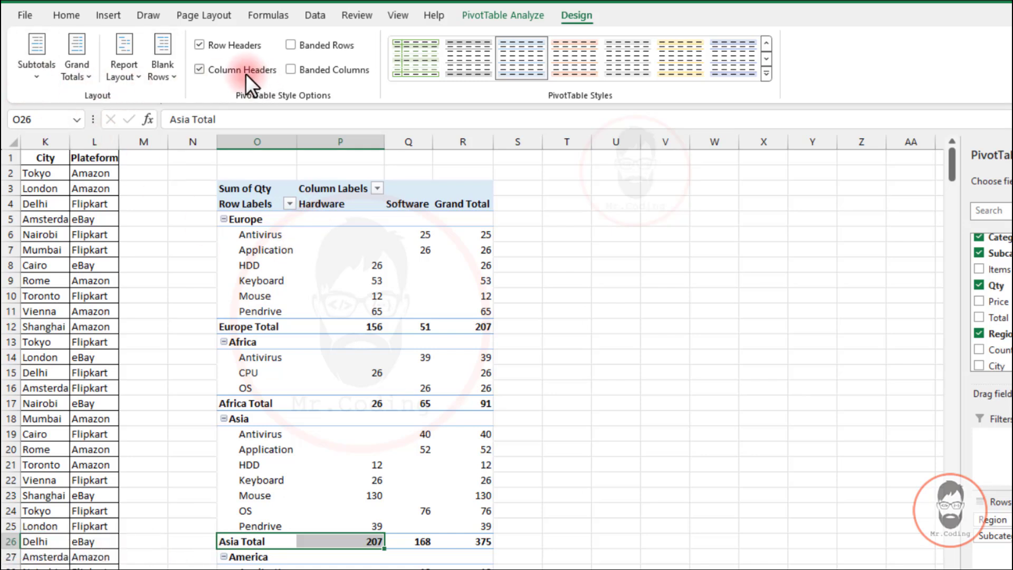
Show all subtotals at the top of each region group instead
{"action": "left_click", "coordinate": [35, 76]}
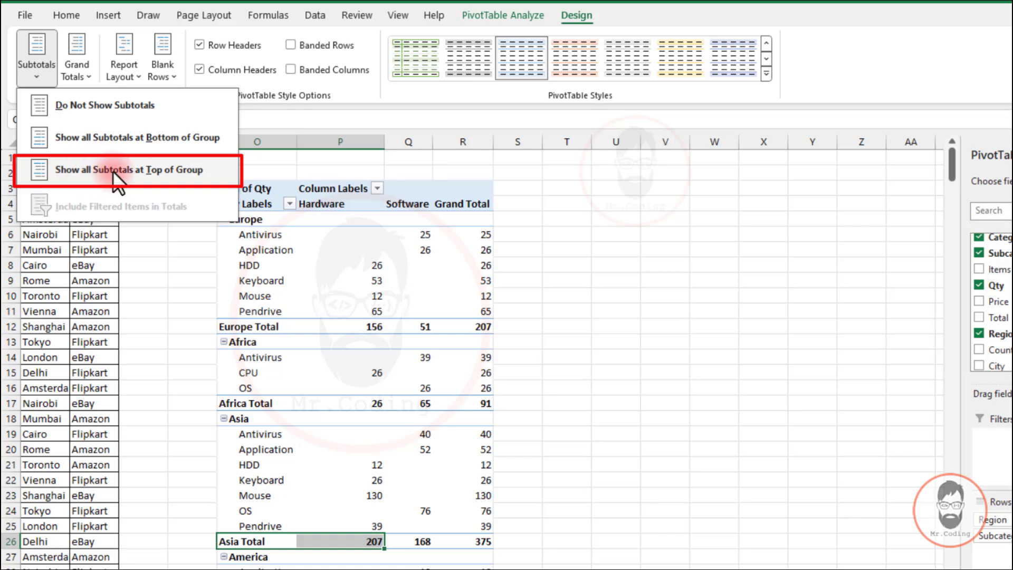
{"action": "left_click", "coordinate": [170, 171]}
{"action": "left_click_drag", "start_coordinate": [257, 228], "coordinate": [291, 222]}
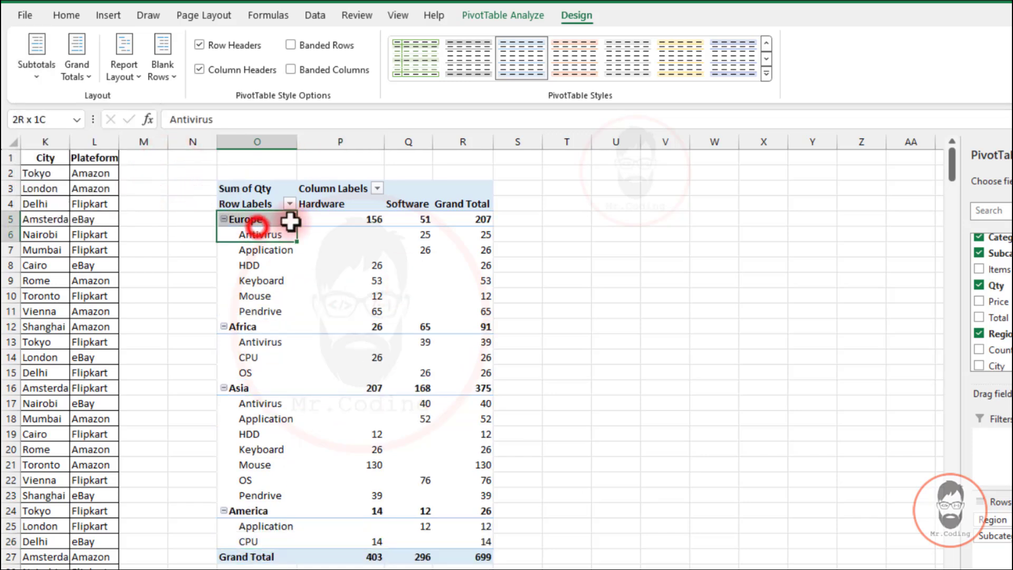
{"action": "left_click", "coordinate": [362, 219]}
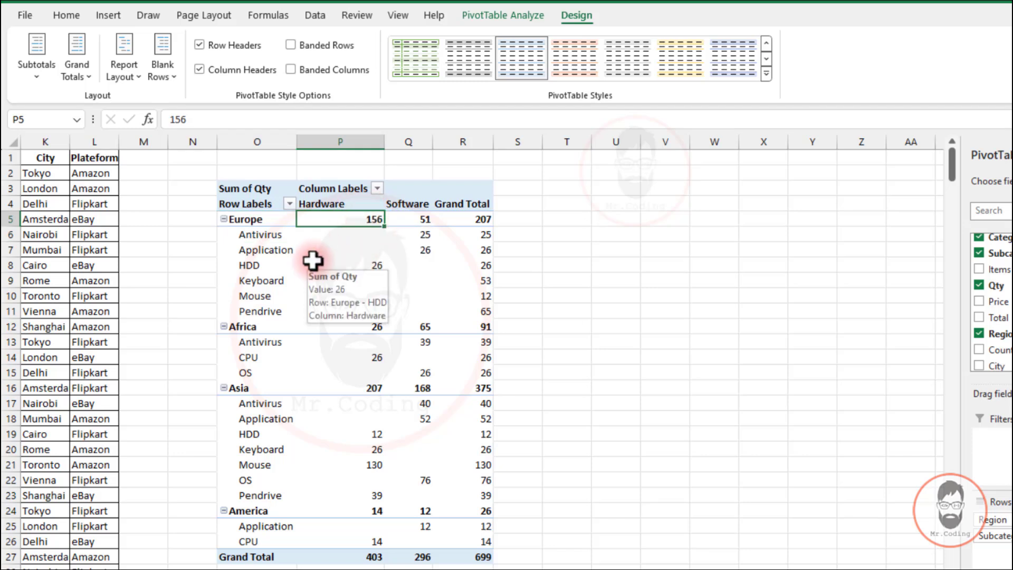
{"action": "mouse_move", "coordinate": [350, 270]}
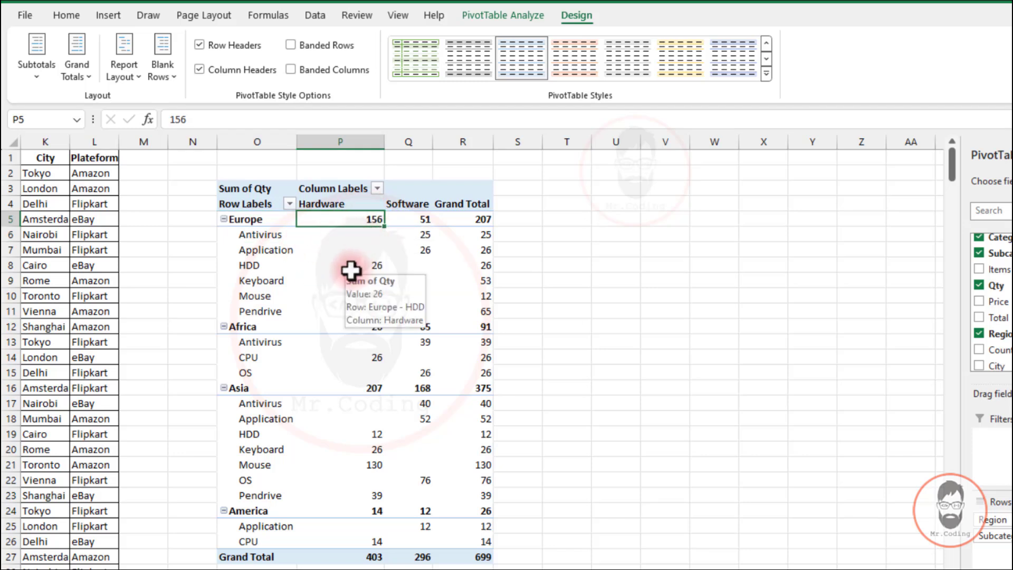
Turn off subtotals so the pivot table does not show them
{"action": "left_click", "coordinate": [38, 72]}
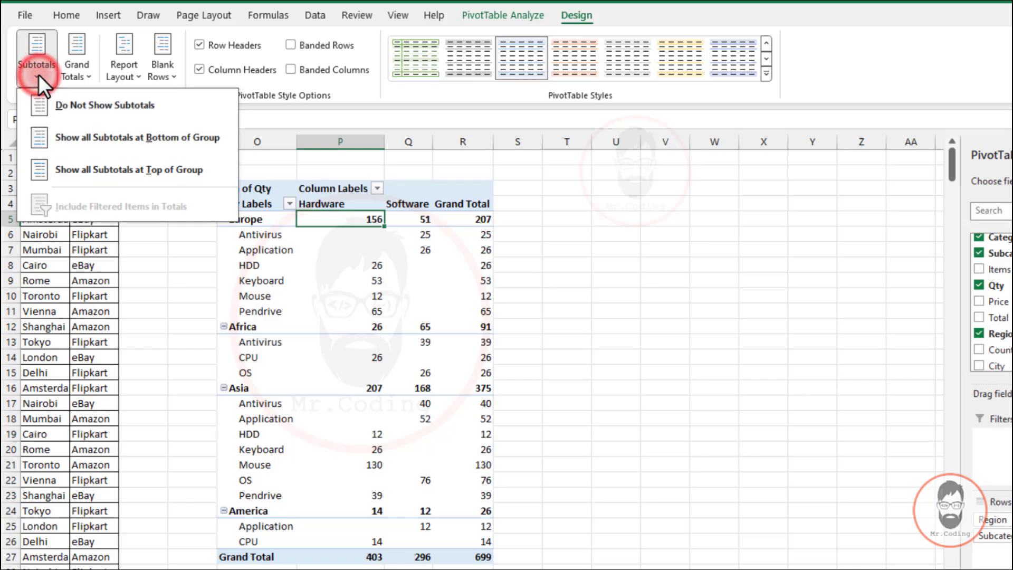
{"action": "left_click", "coordinate": [86, 106]}
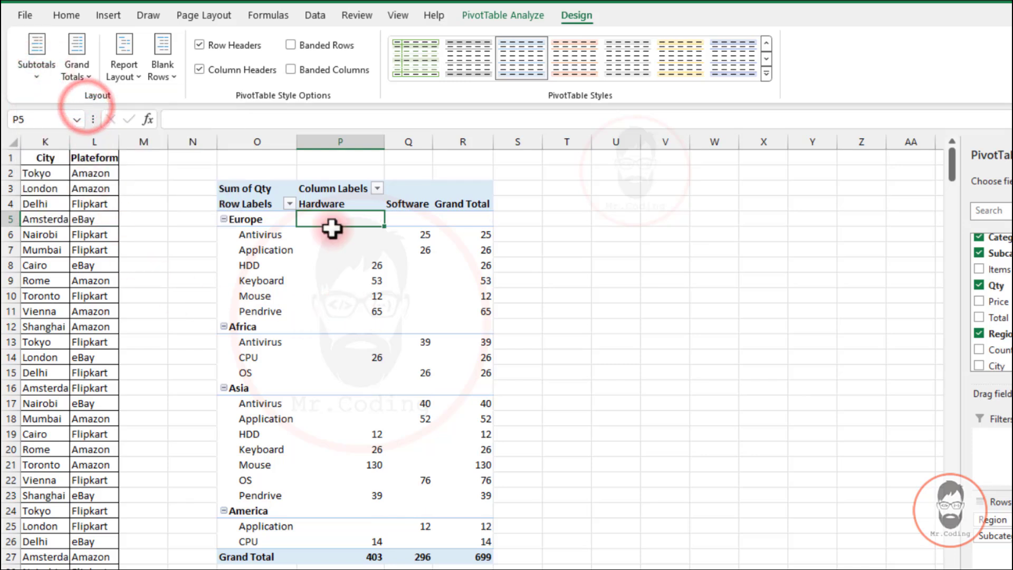
{"action": "left_click", "coordinate": [323, 275]}
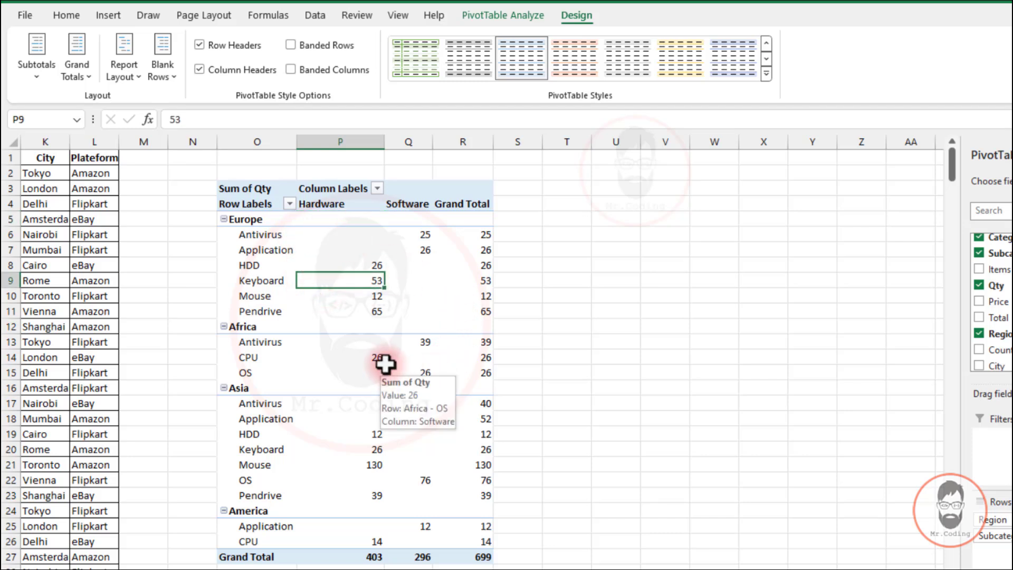
{"action": "left_click", "coordinate": [42, 80]}
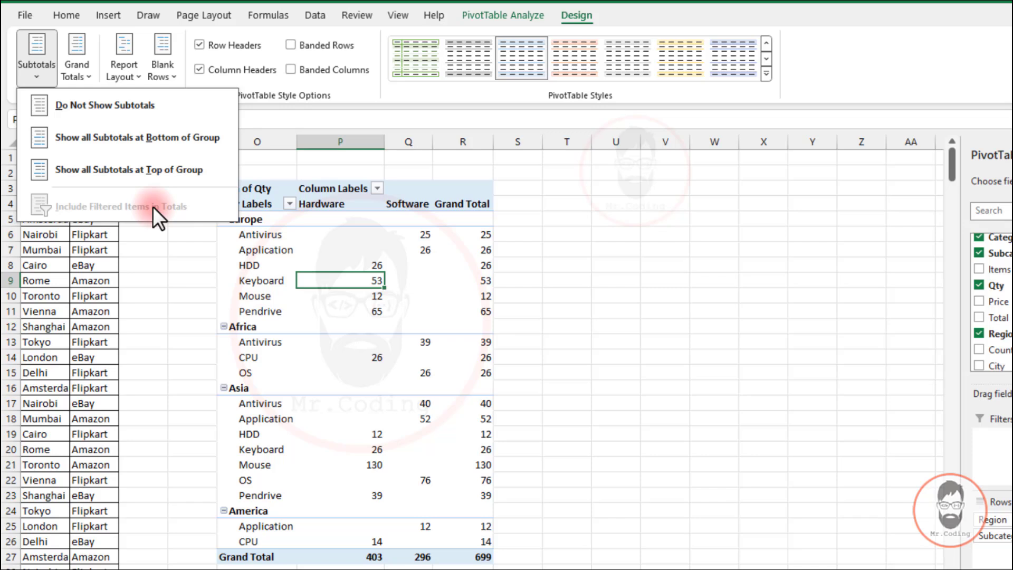
{"action": "left_click", "coordinate": [257, 264]}
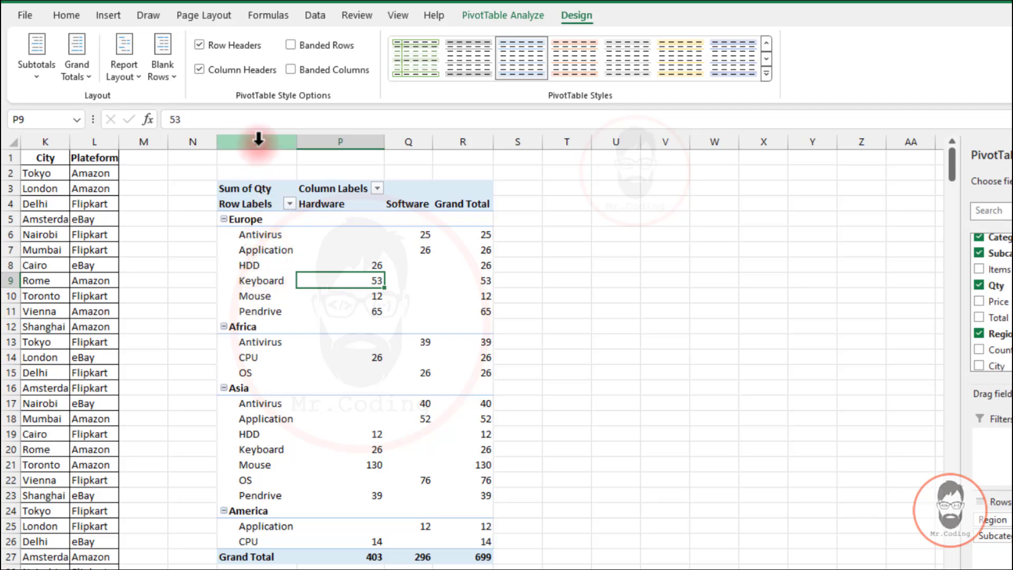
Delete the pivot table by clearing columns O through S
{"action": "left_click_drag", "start_coordinate": [258, 139], "coordinate": [495, 132]}
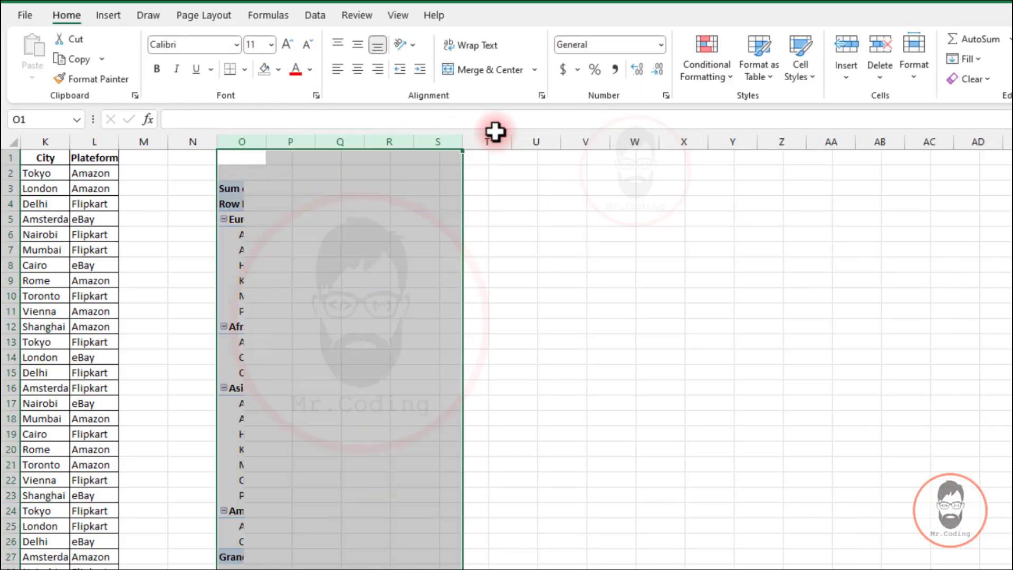
{"action": "key", "text": "Delete"}
Insert a PivotTable from the whole data range A1:L349 on the existing sheet at O5, adding the data to the Data Model
{"action": "scroll", "coordinate": [673, 271], "scroll_direction": "left", "scroll_amount": 5}
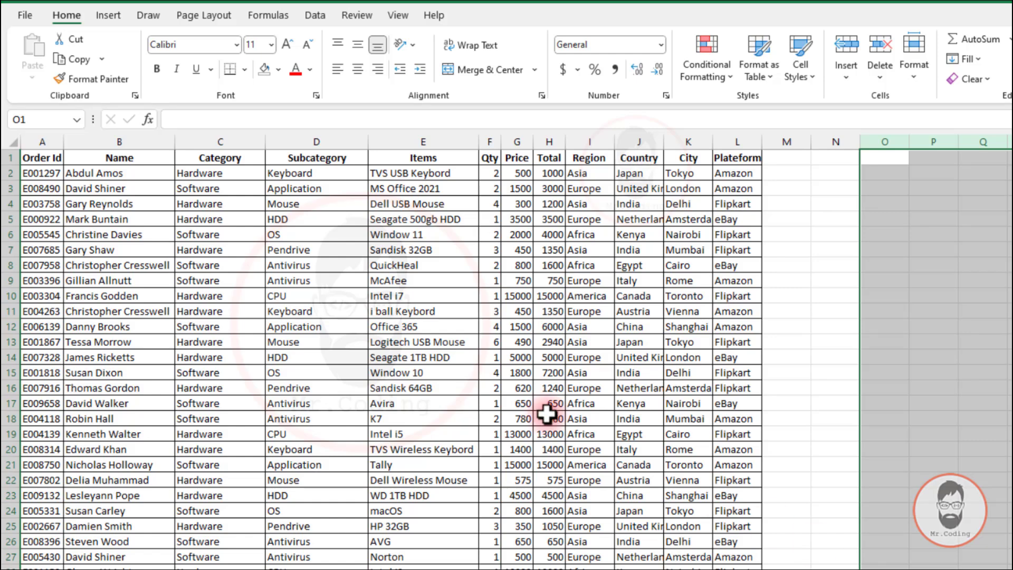
{"action": "left_click", "coordinate": [436, 355]}
{"action": "key", "text": "ctrl+a"}
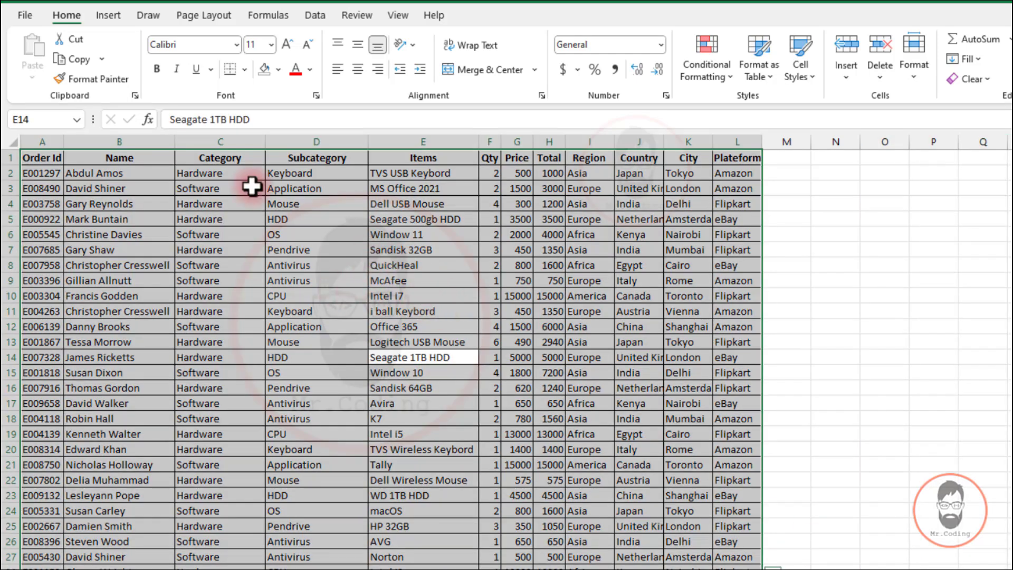
{"action": "left_click", "coordinate": [106, 14]}
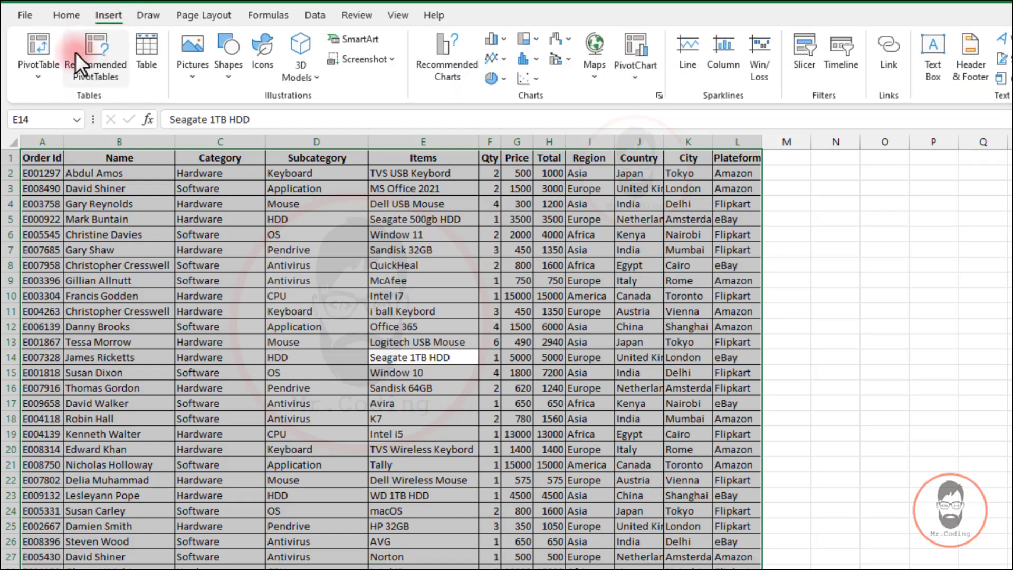
{"action": "left_click", "coordinate": [42, 45]}
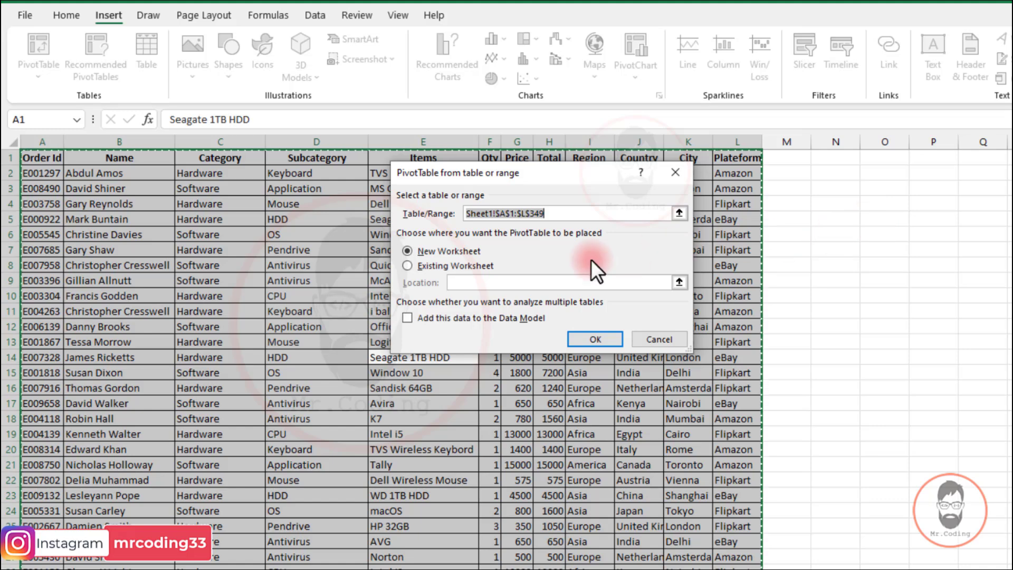
{"action": "left_click", "coordinate": [440, 265]}
{"action": "left_click", "coordinate": [873, 218]}
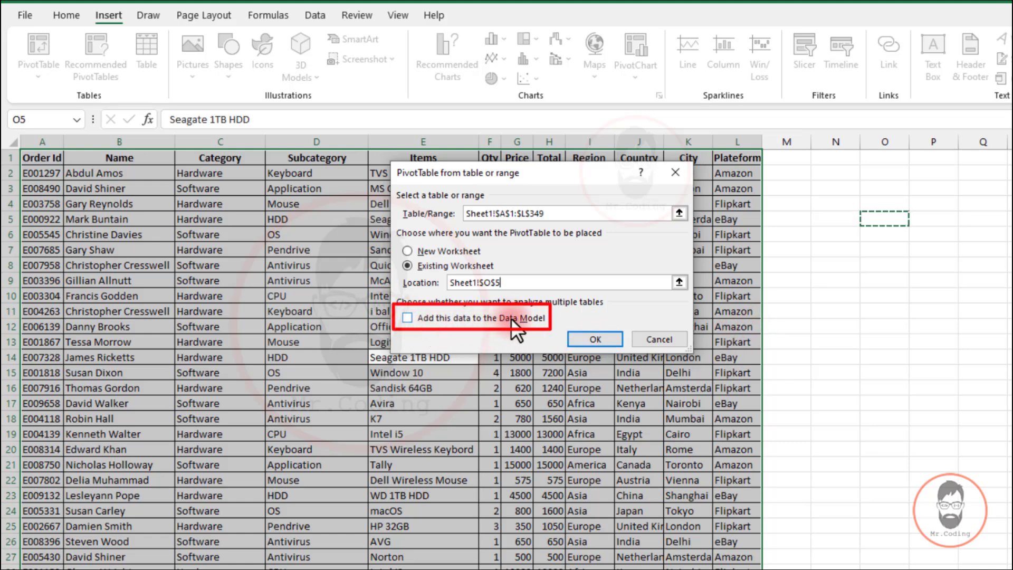
{"action": "left_click", "coordinate": [406, 317]}
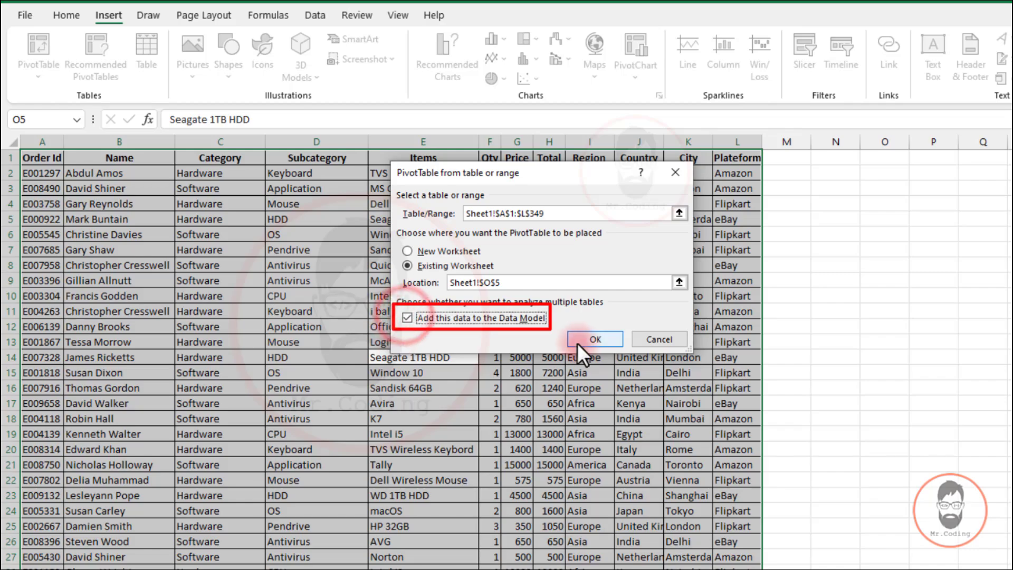
{"action": "left_click", "coordinate": [596, 340]}
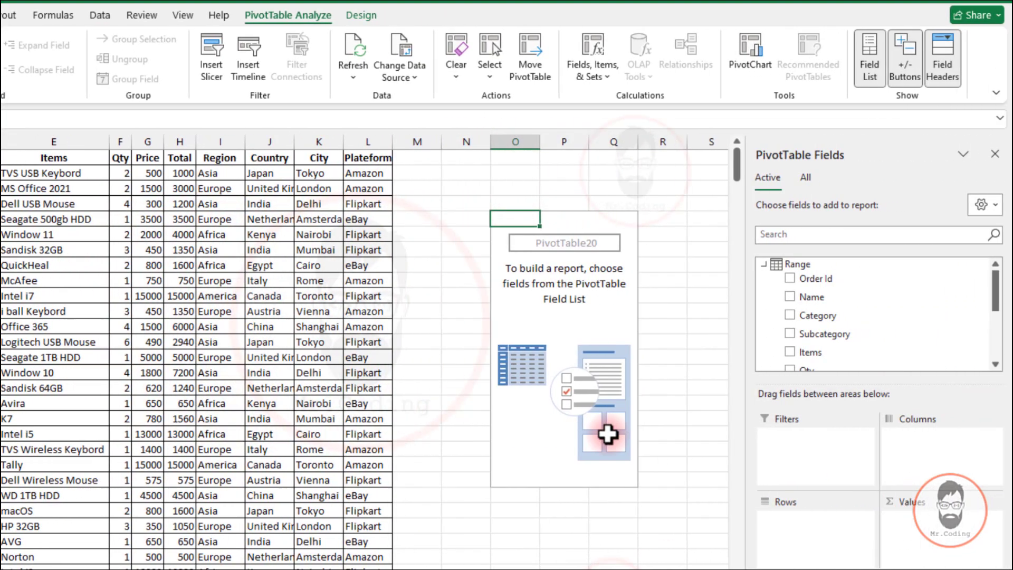
Add Region and then Subcategory as row fields of the new pivot table
{"action": "scroll", "coordinate": [799, 337], "scroll_direction": "down", "scroll_amount": 3}
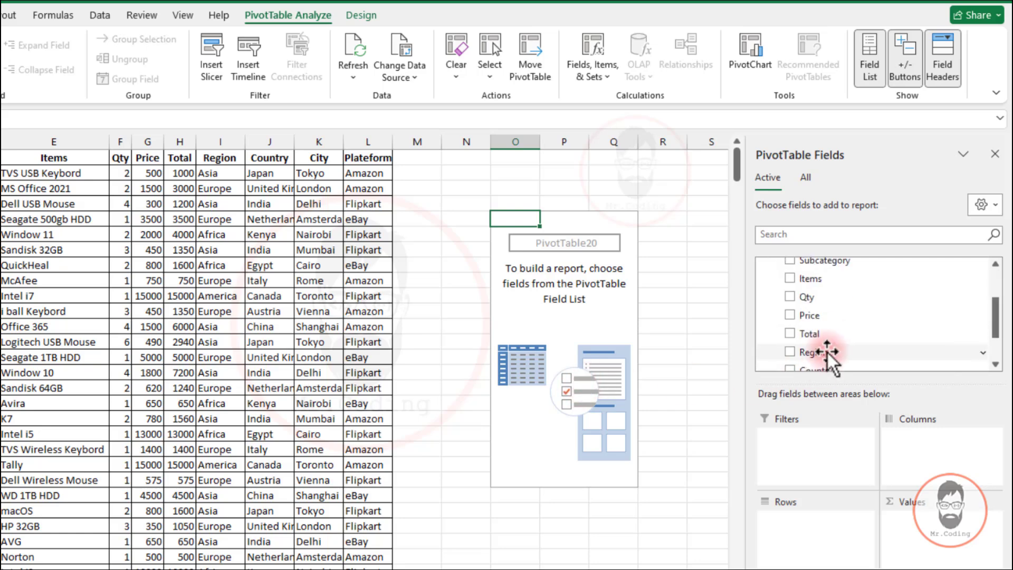
{"action": "left_click_drag", "start_coordinate": [827, 352], "coordinate": [795, 520]}
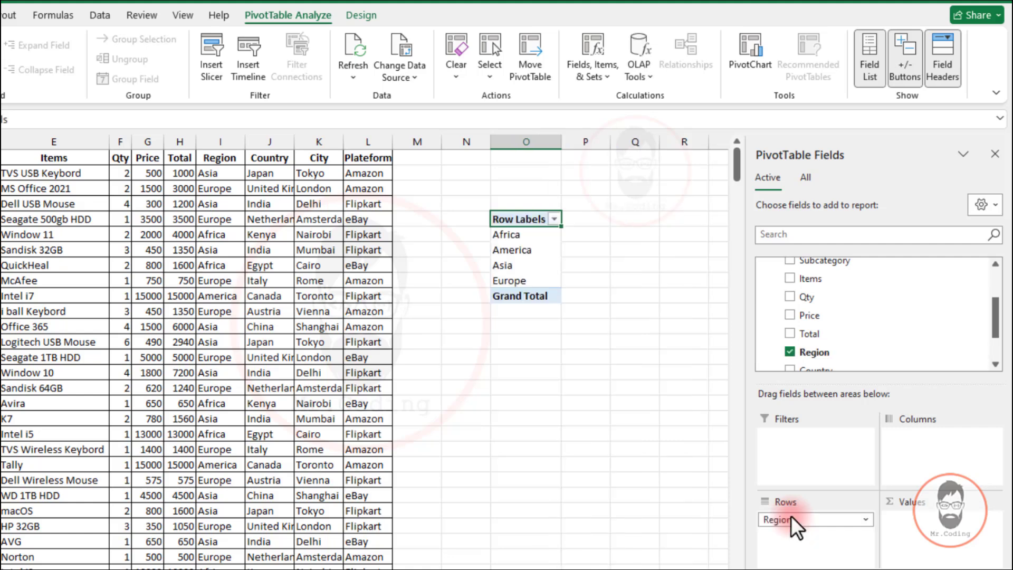
{"action": "left_click_drag", "start_coordinate": [840, 268], "coordinate": [812, 543]}
Add Category as the column field and Qty as the summed value field
{"action": "scroll", "coordinate": [847, 323], "scroll_direction": "up", "scroll_amount": 3}
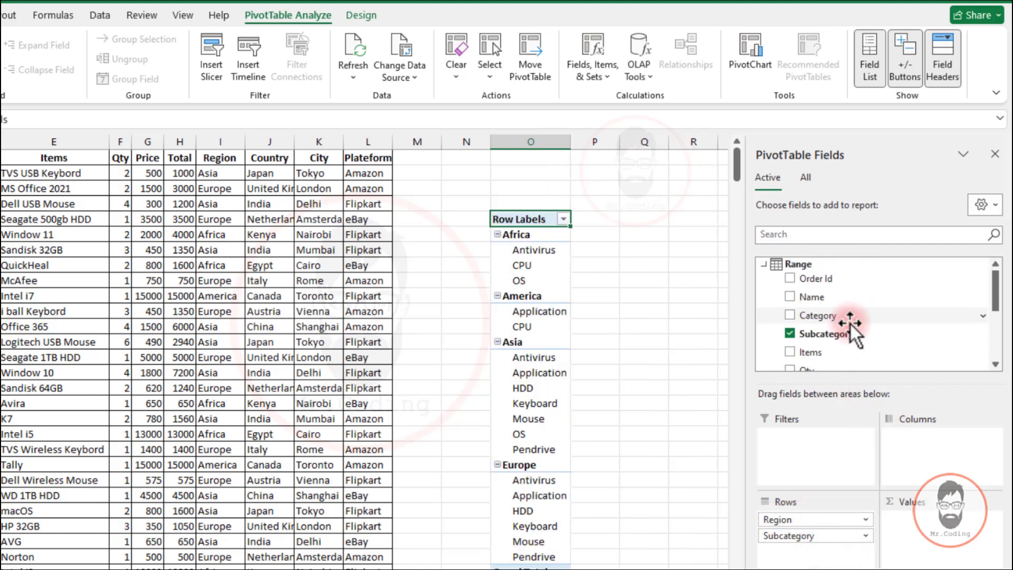
{"action": "left_click_drag", "start_coordinate": [834, 313], "coordinate": [941, 438]}
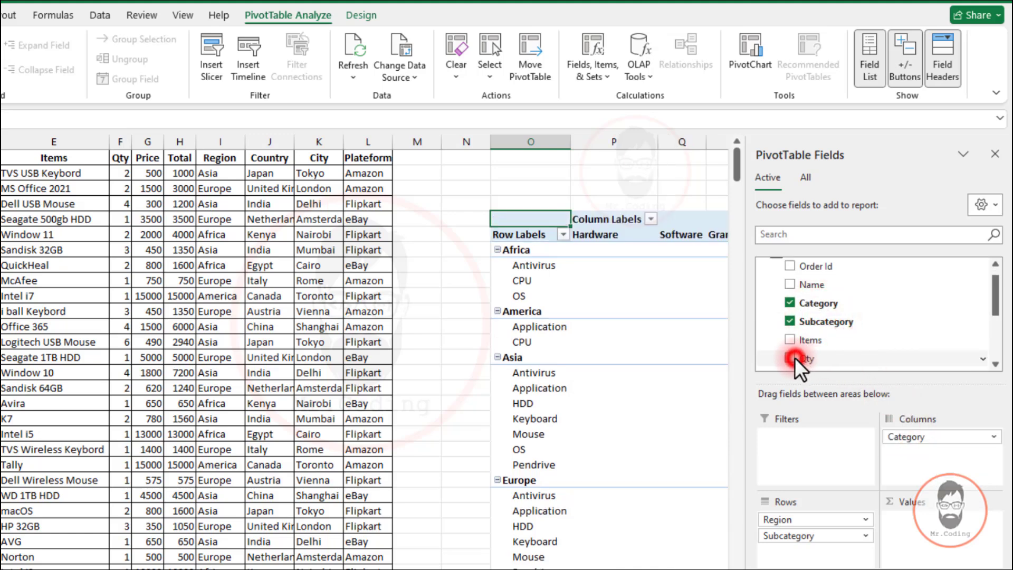
{"action": "left_click_drag", "start_coordinate": [795, 360], "coordinate": [910, 519]}
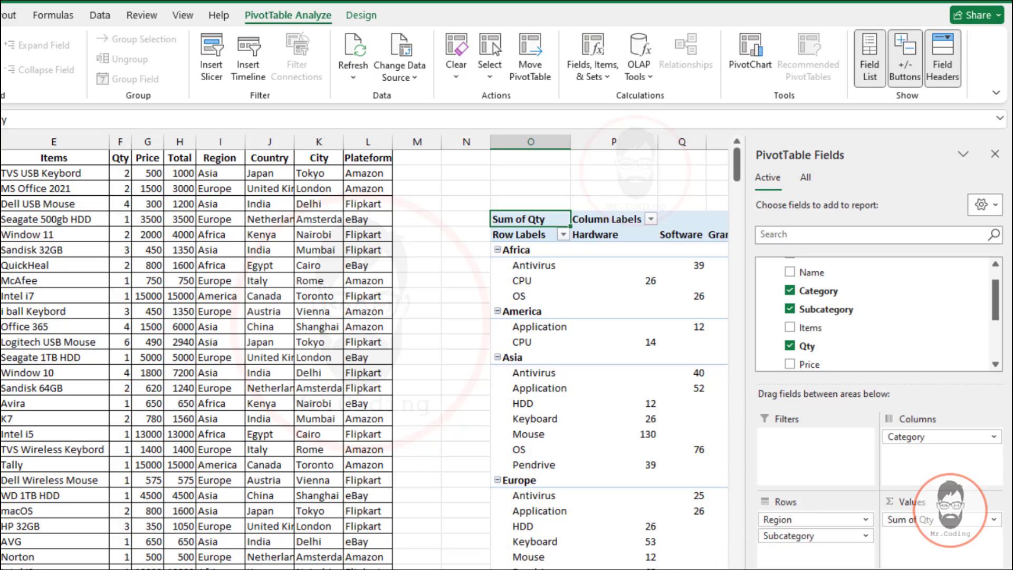
Try to enable Include Filtered Items in Totals from the pivot table's subtotal options
{"action": "scroll", "coordinate": [364, 353], "scroll_direction": "right", "scroll_amount": 2}
{"action": "scroll", "coordinate": [689, 468], "scroll_direction": "down", "scroll_amount": 2}
{"action": "scroll", "coordinate": [688, 468], "scroll_direction": "up", "scroll_amount": 1}
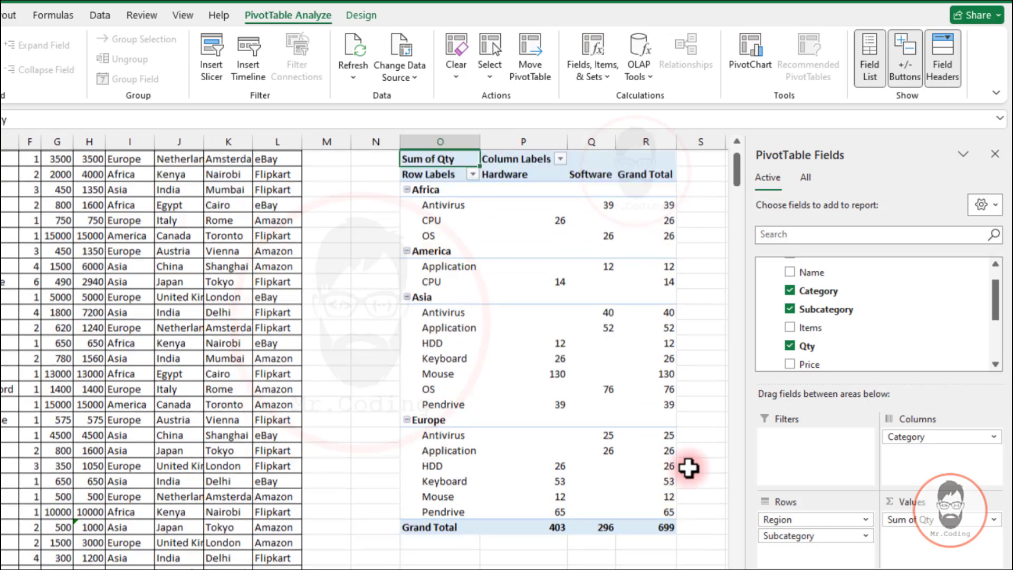
{"action": "scroll", "coordinate": [689, 468], "scroll_direction": "up", "scroll_amount": 1}
{"action": "scroll", "coordinate": [328, 249], "scroll_direction": "right", "scroll_amount": 3}
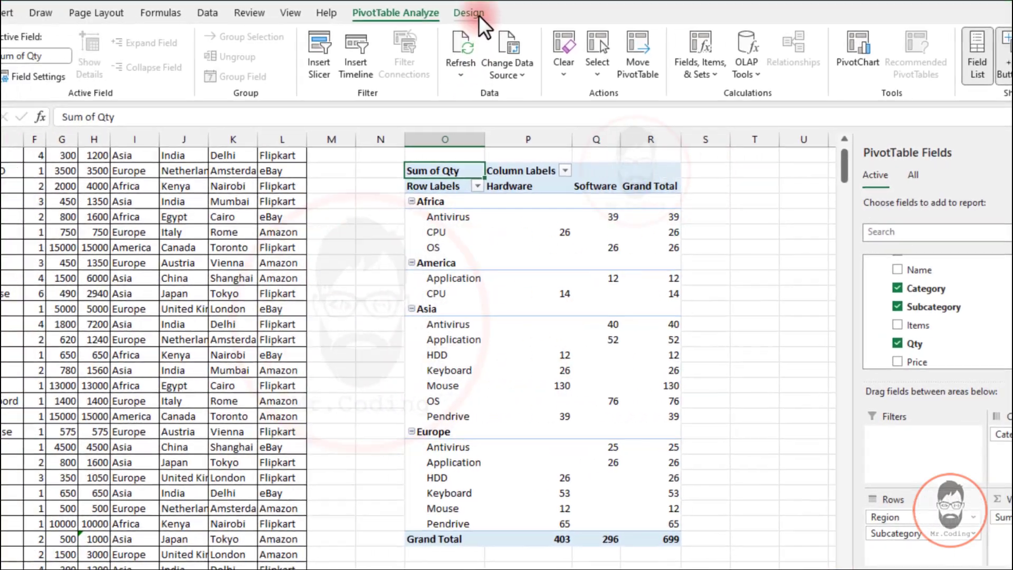
{"action": "left_click", "coordinate": [361, 14]}
{"action": "left_click", "coordinate": [34, 68]}
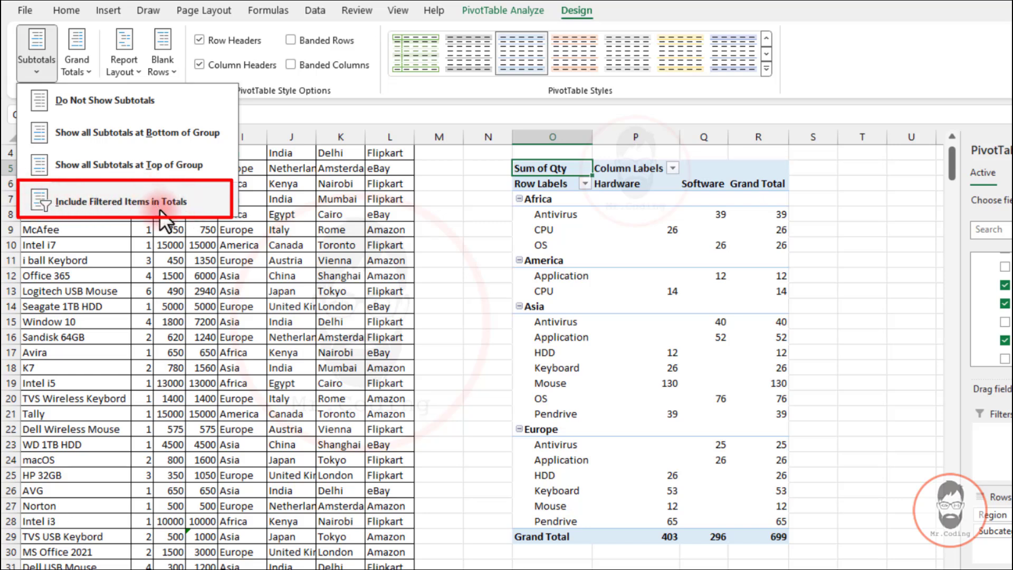
{"action": "left_click", "coordinate": [37, 194]}
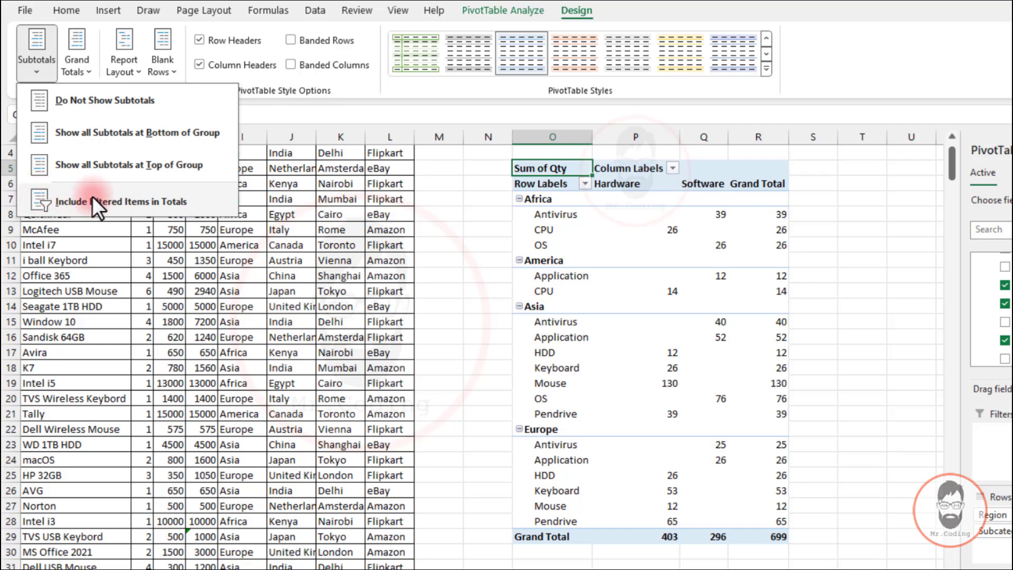
{"action": "left_click", "coordinate": [937, 569]}
Copy the whole pivot table, paste a duplicate starting at T4, and autofit the duplicate's columns
{"action": "left_click", "coordinate": [937, 569]}
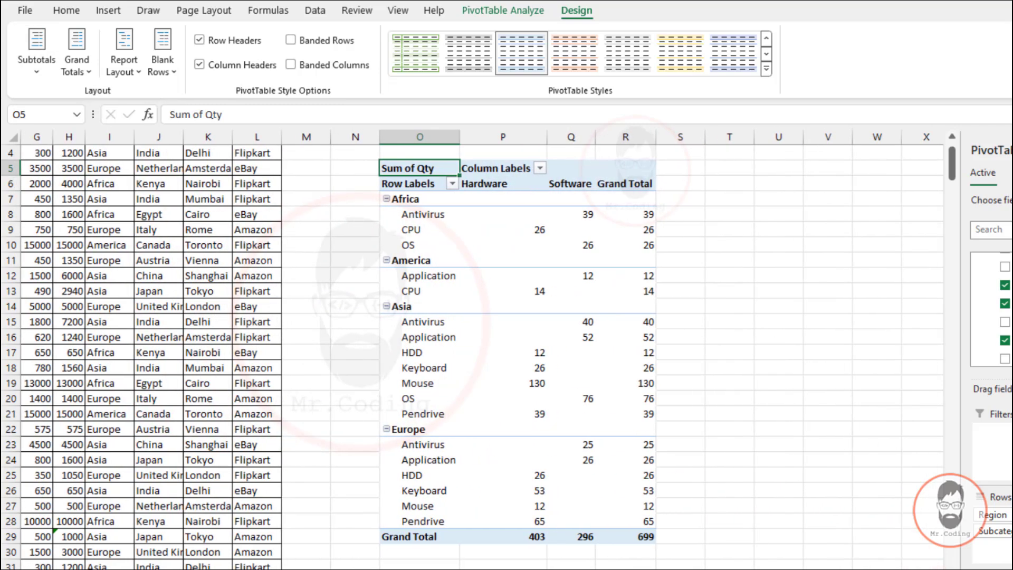
{"action": "left_click", "coordinate": [937, 569]}
{"action": "left_click", "coordinate": [937, 569]}
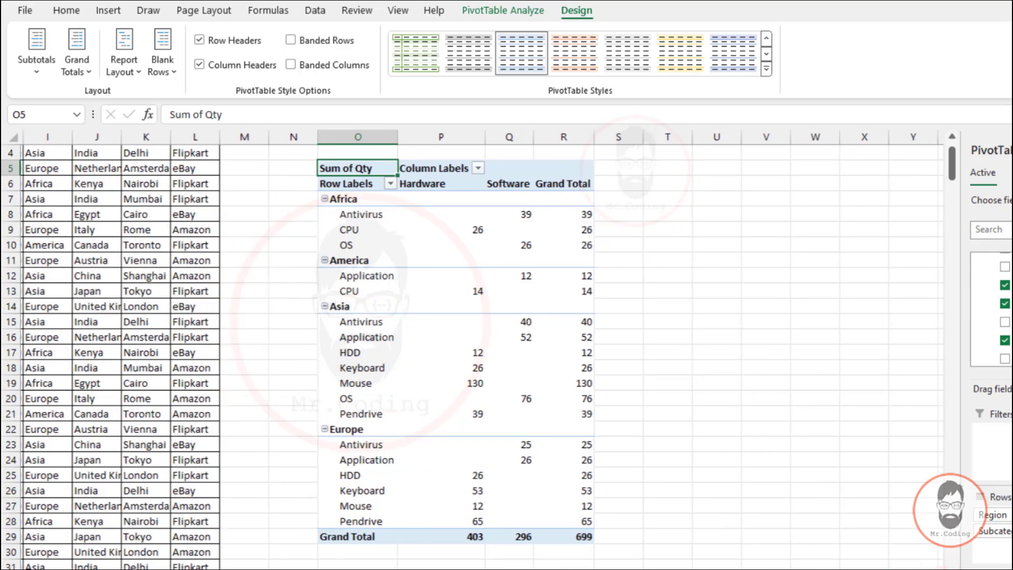
{"action": "left_click", "coordinate": [937, 569]}
{"action": "left_click_drag", "start_coordinate": [304, 167], "coordinate": [522, 531]}
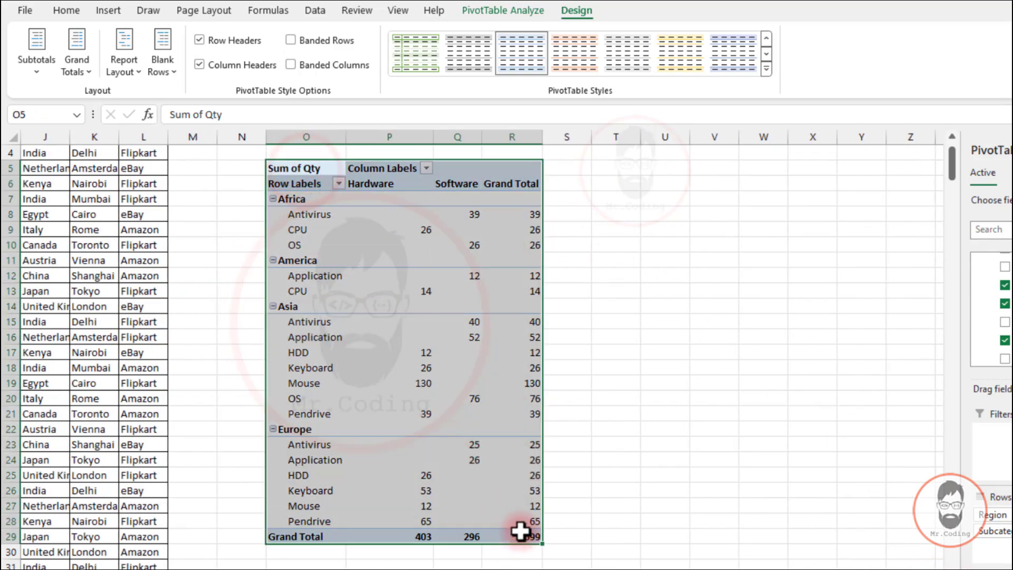
{"action": "key", "text": "ctrl+c"}
{"action": "left_click", "coordinate": [634, 170]}
{"action": "key", "text": "ctrl+v"}
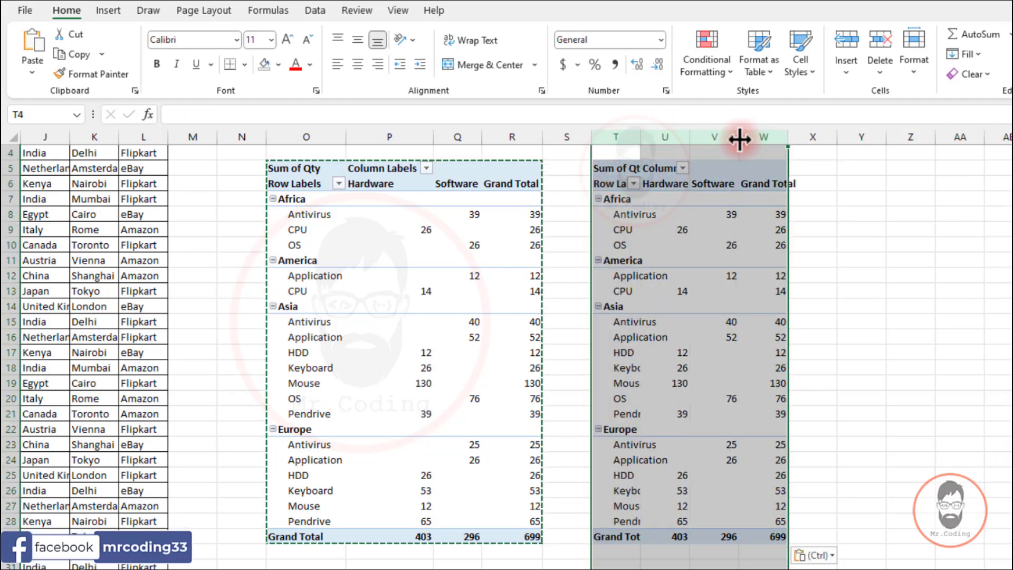
{"action": "double_click", "coordinate": [739, 137]}
Examine the values of both pivot tables by selecting ranges of their cells
{"action": "left_click", "coordinate": [708, 274]}
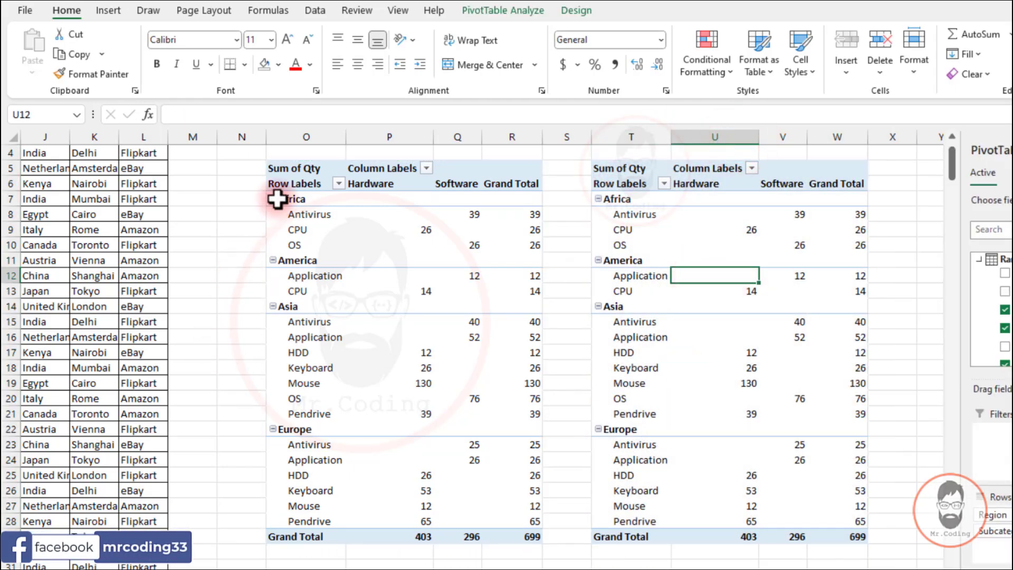
{"action": "left_click_drag", "start_coordinate": [278, 198], "coordinate": [461, 380]}
{"action": "left_click", "coordinate": [452, 321]}
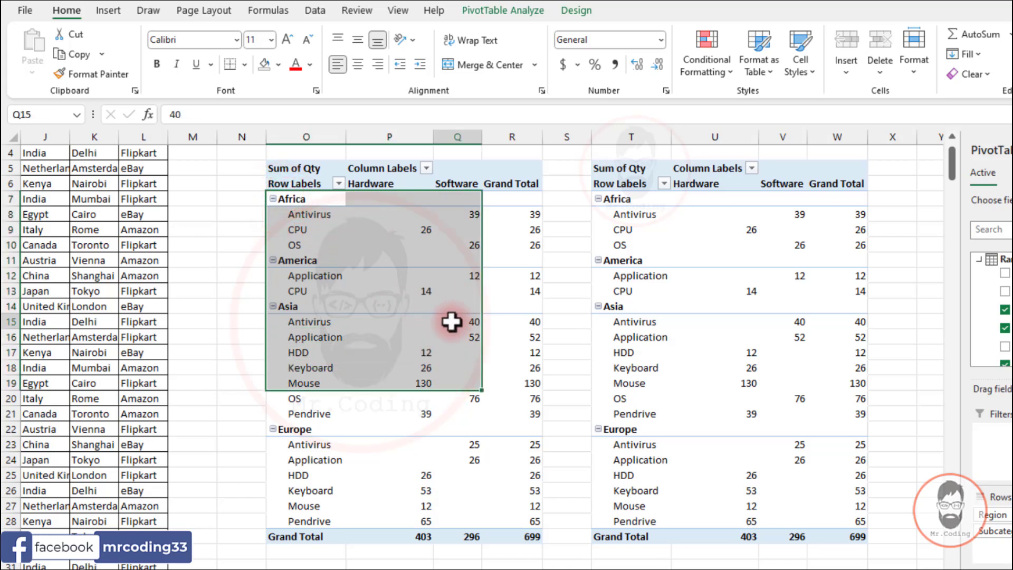
{"action": "left_click_drag", "start_coordinate": [407, 211], "coordinate": [520, 417]}
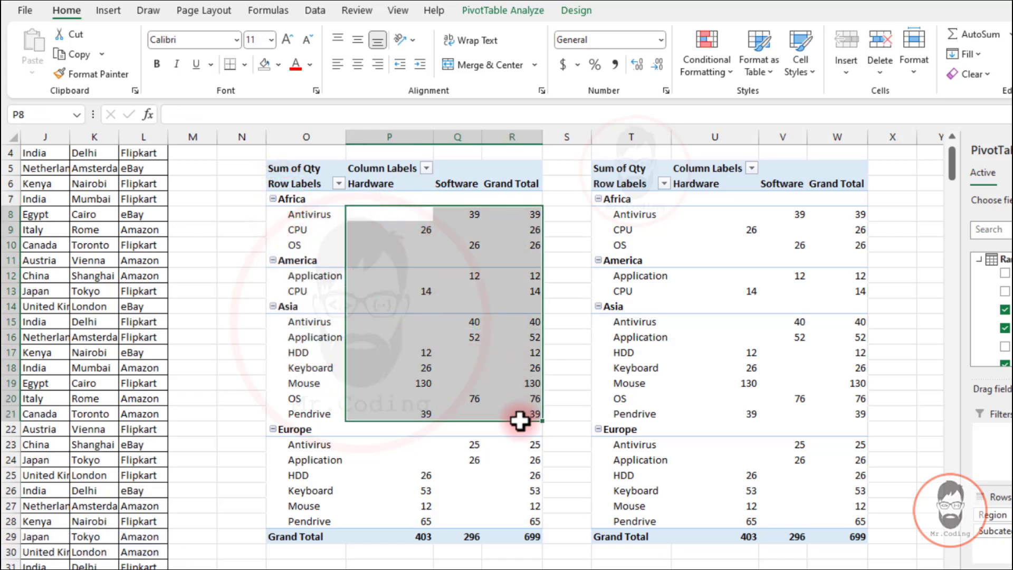
{"action": "left_click_drag", "start_coordinate": [412, 539], "coordinate": [468, 538]}
{"action": "left_click", "coordinate": [610, 262]}
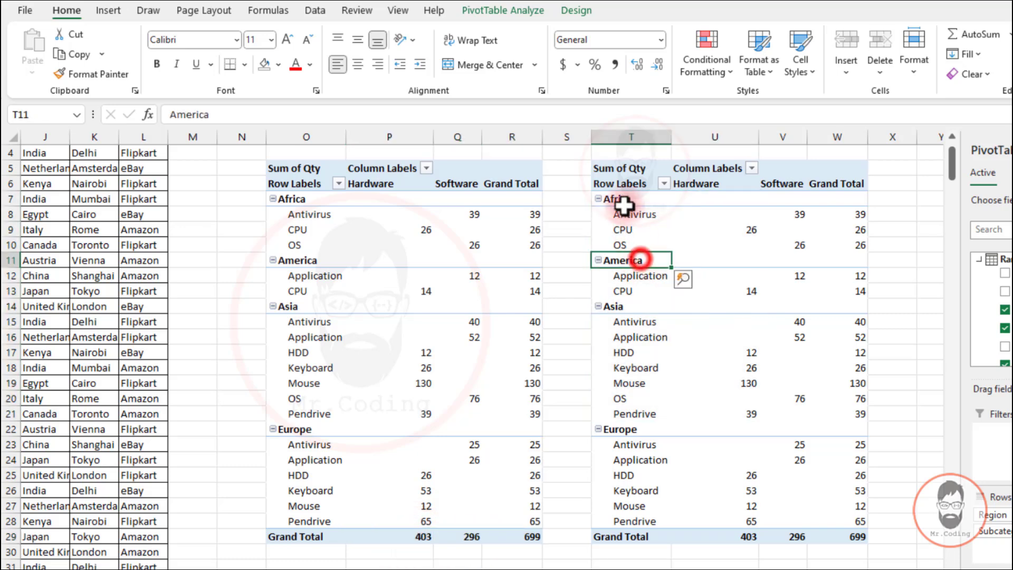
{"action": "left_click_drag", "start_coordinate": [618, 199], "coordinate": [803, 523]}
{"action": "left_click", "coordinate": [643, 354]}
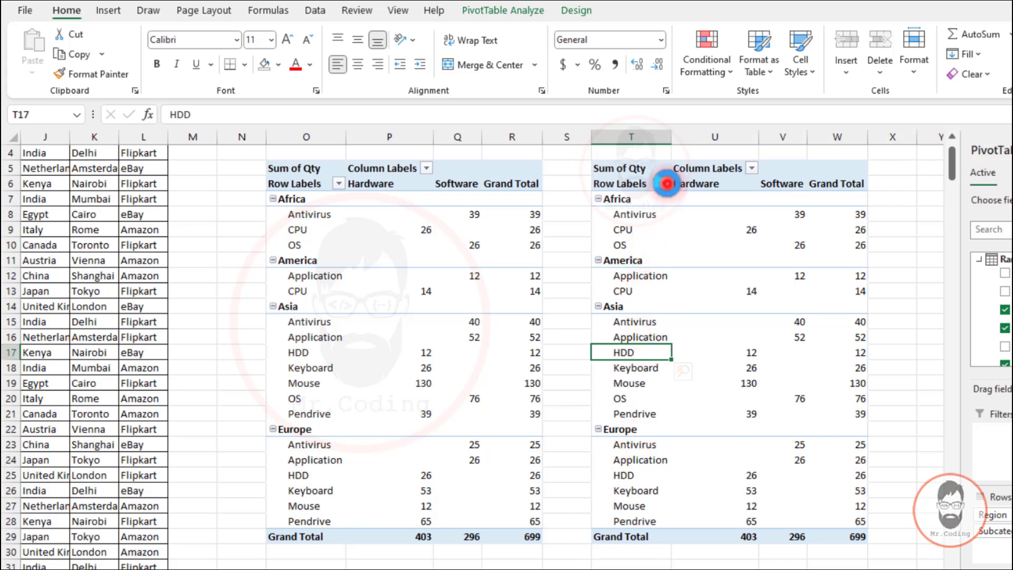
Filter the duplicate pivot table's Region field to show only America and Asia
{"action": "left_click", "coordinate": [665, 183]}
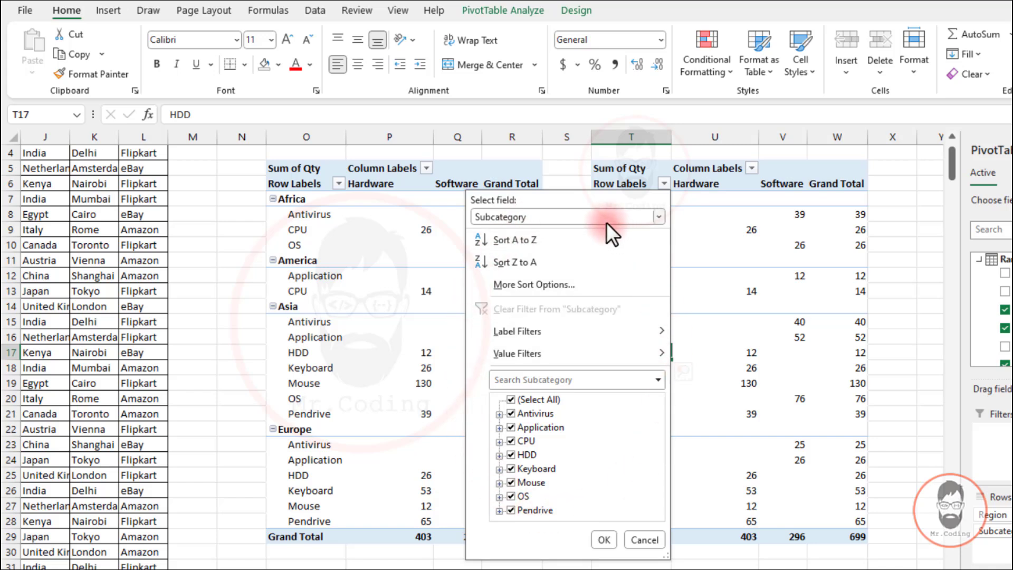
{"action": "left_click", "coordinate": [537, 212]}
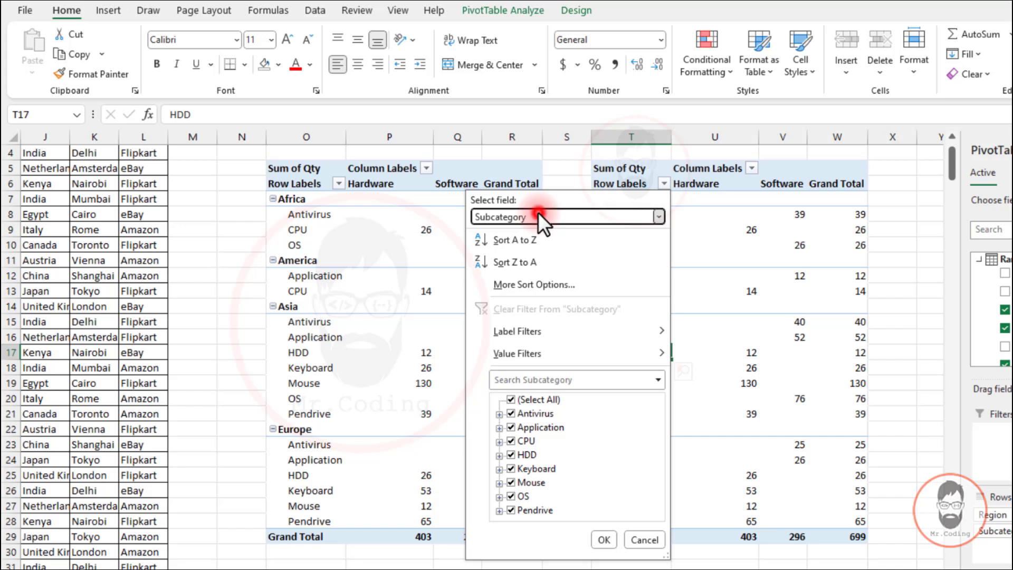
{"action": "left_click", "coordinate": [486, 233]}
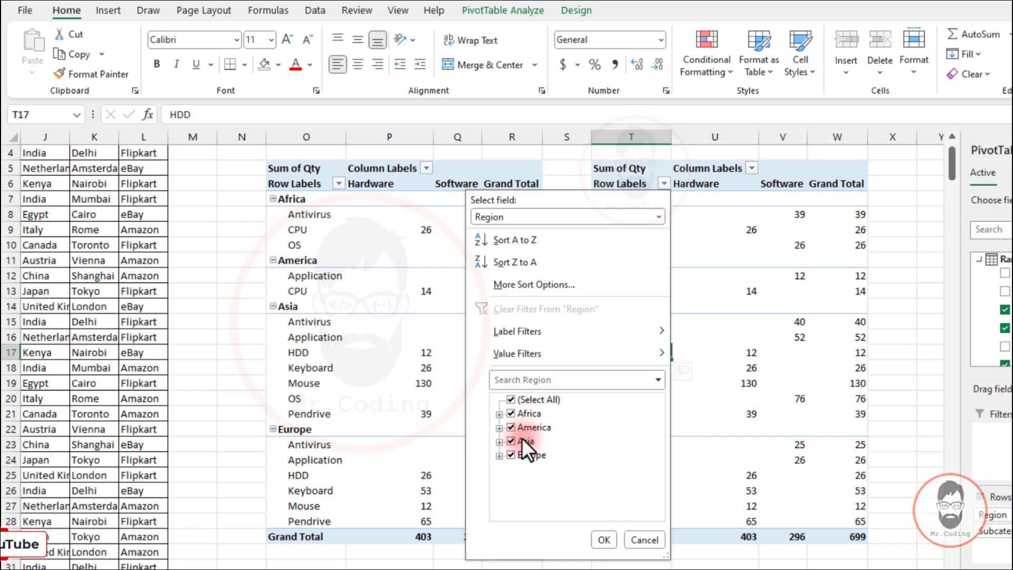
{"action": "left_click", "coordinate": [510, 413]}
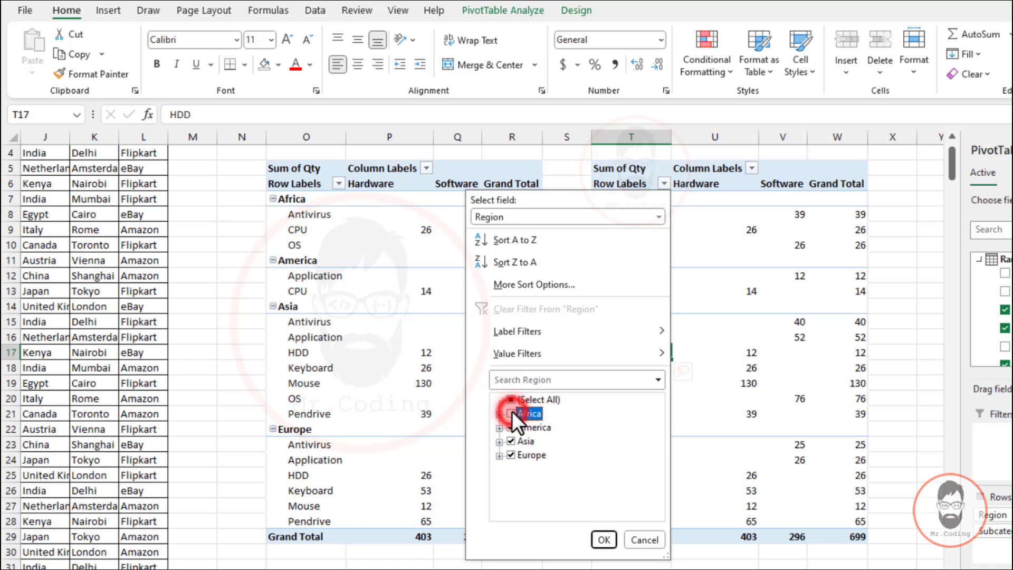
{"action": "left_click", "coordinate": [511, 454]}
{"action": "left_click", "coordinate": [603, 538]}
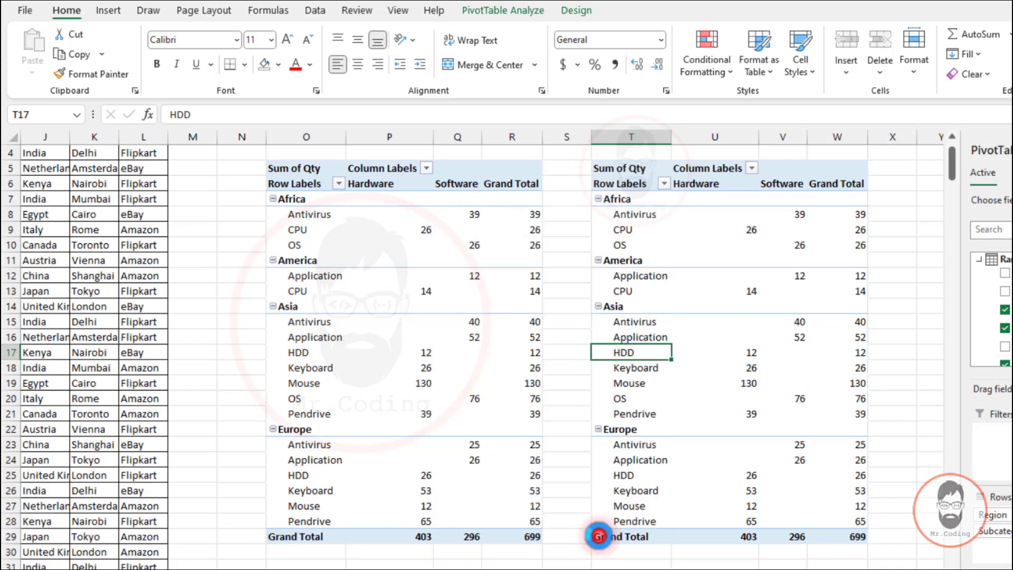
Compare the grand totals of the filtered duplicate with those of the original pivot table
{"action": "left_click", "coordinate": [625, 198]}
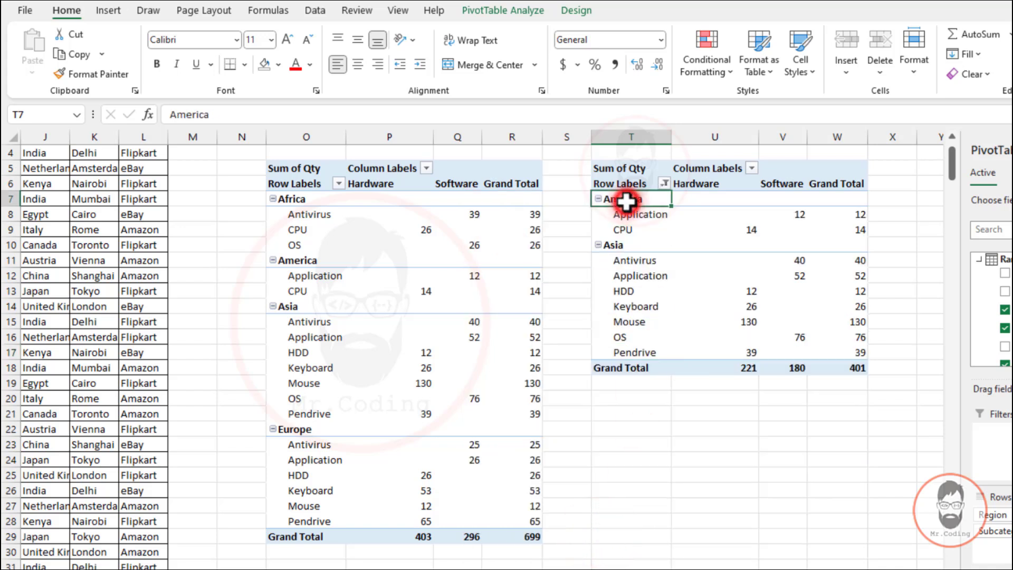
{"action": "left_click", "coordinate": [607, 244]}
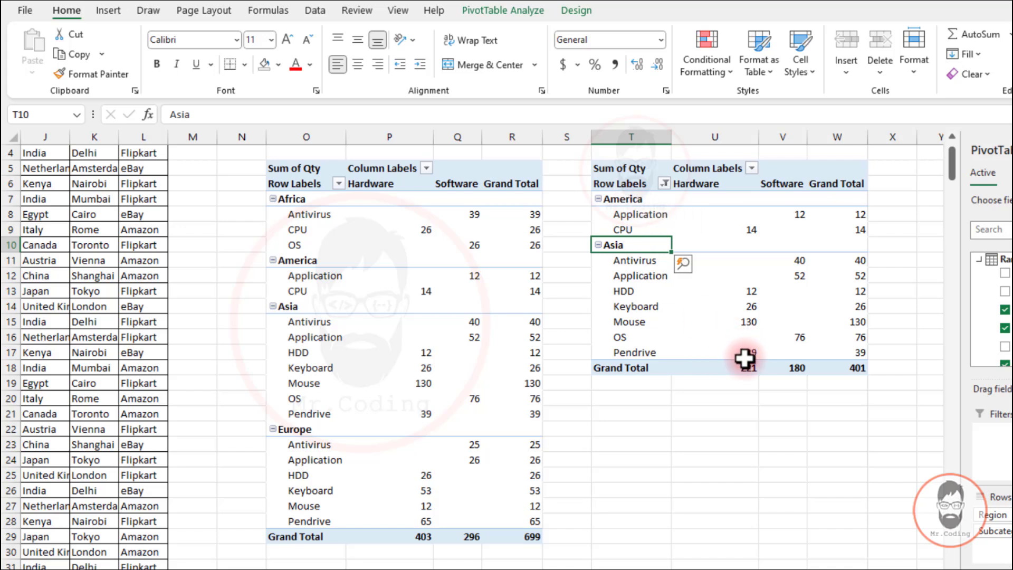
{"action": "left_click_drag", "start_coordinate": [747, 367], "coordinate": [787, 366]}
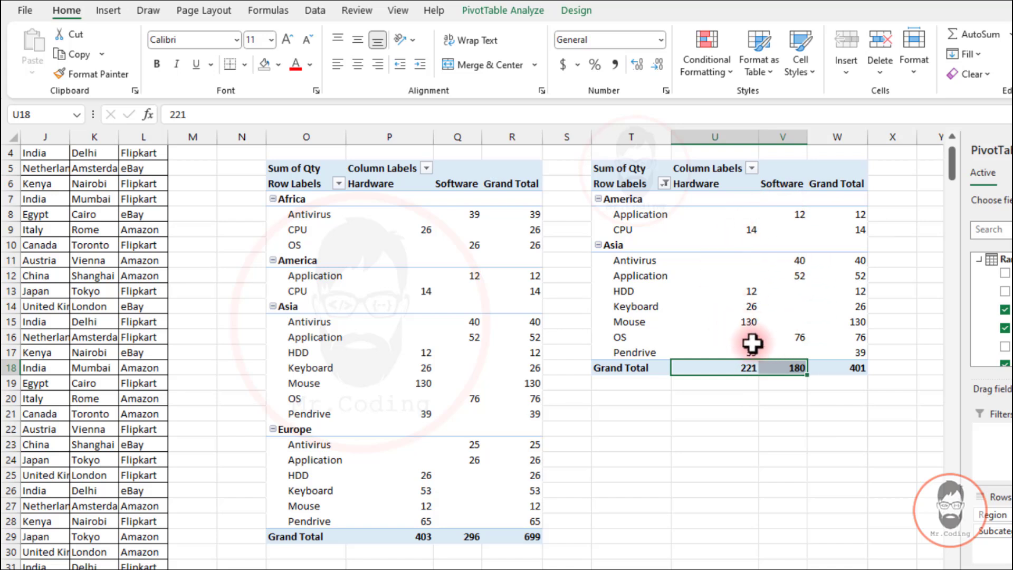
{"action": "left_click", "coordinate": [743, 369]}
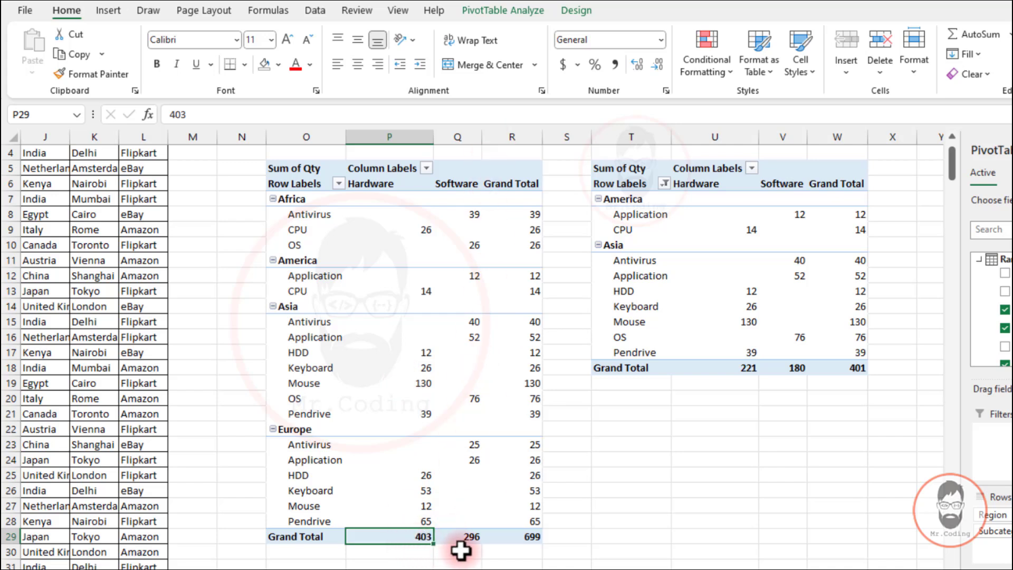
{"action": "left_click_drag", "start_coordinate": [419, 536], "coordinate": [469, 537]}
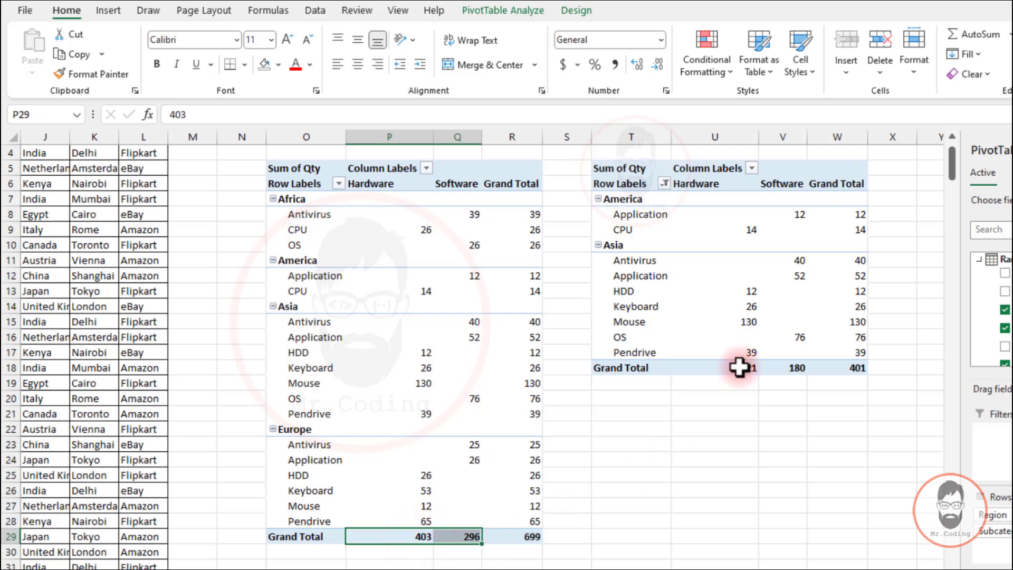
Include filtered items in the duplicate pivot table's subtotals and grand totals
{"action": "left_click_drag", "start_coordinate": [739, 368], "coordinate": [782, 366]}
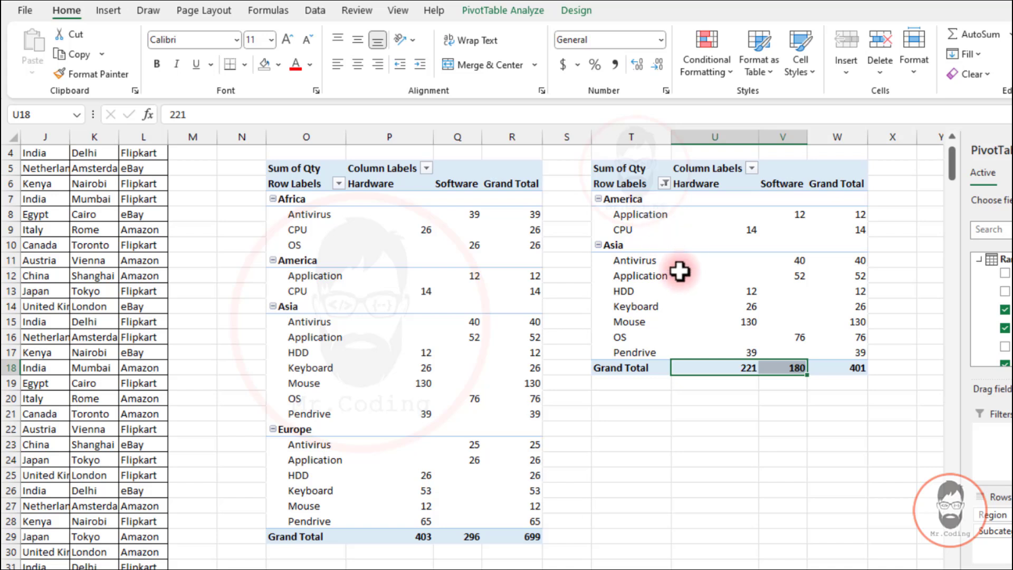
{"action": "mouse_move", "coordinate": [747, 369]}
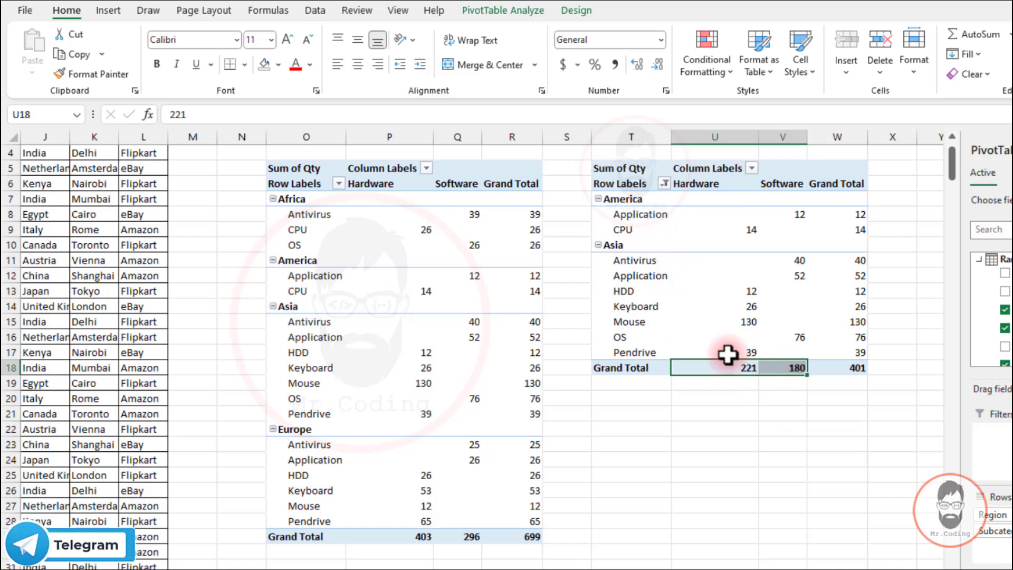
{"action": "left_click", "coordinate": [626, 200]}
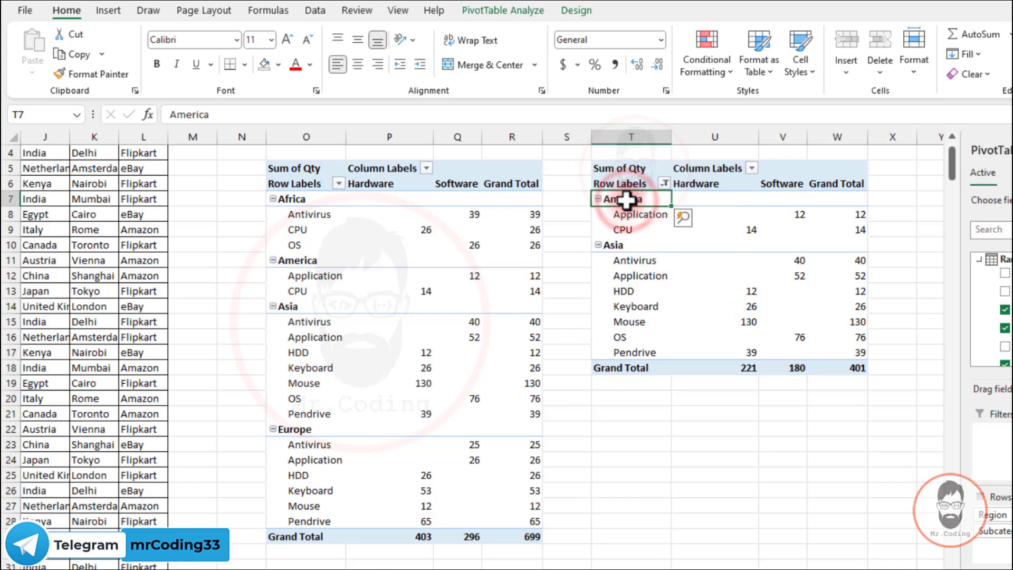
{"action": "left_click", "coordinate": [575, 11]}
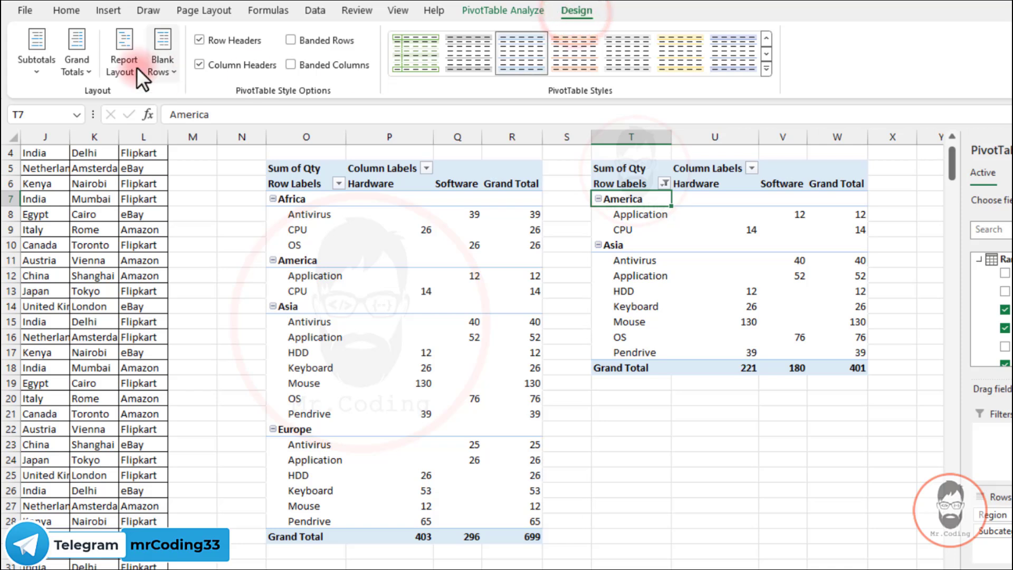
{"action": "left_click", "coordinate": [36, 60]}
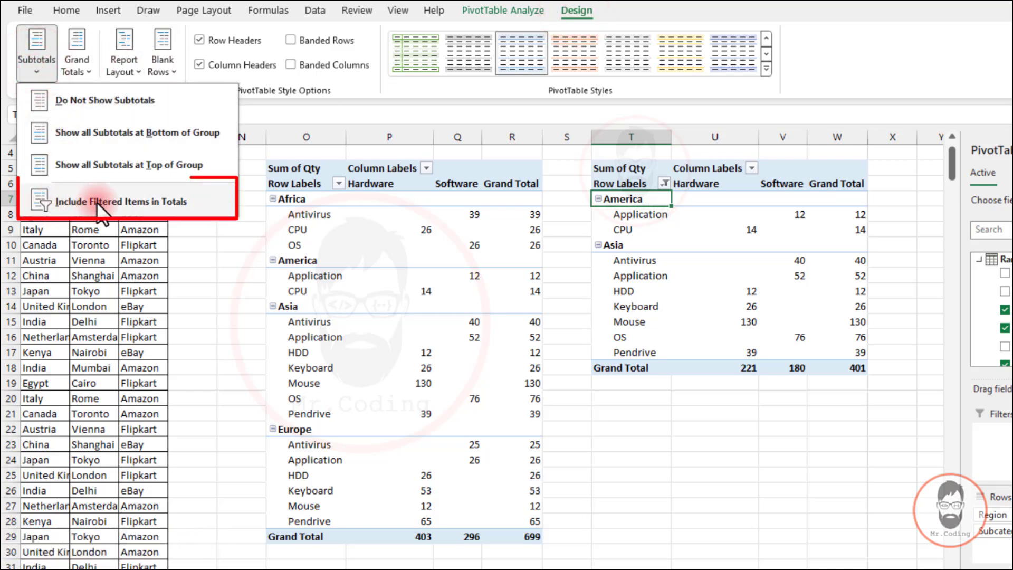
{"action": "left_click", "coordinate": [140, 199]}
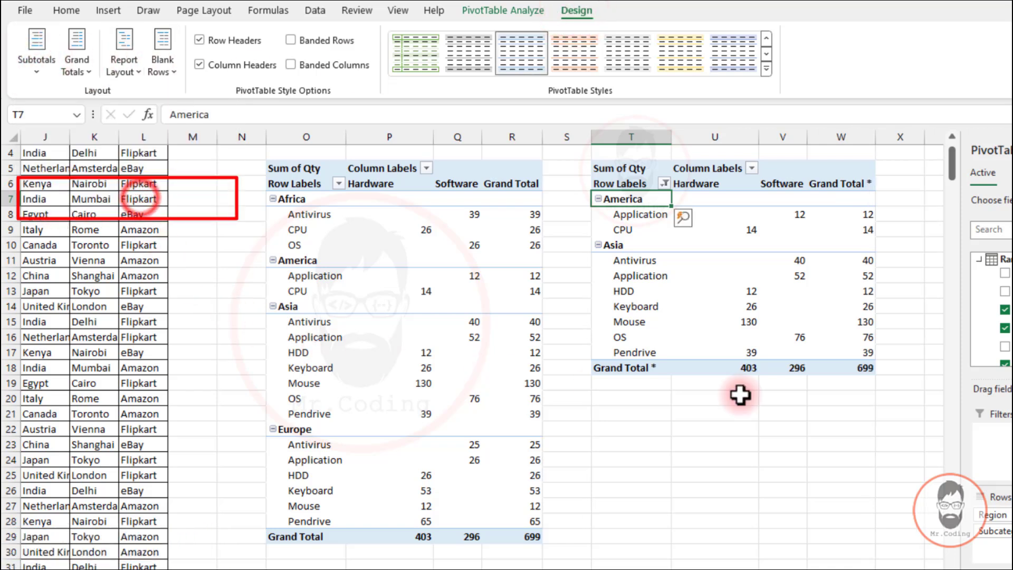
Compare the duplicate's grand totals and Hardware values with the original and review the subtotal options
{"action": "left_click", "coordinate": [744, 368]}
{"action": "left_click_drag", "start_coordinate": [745, 369], "coordinate": [791, 368]}
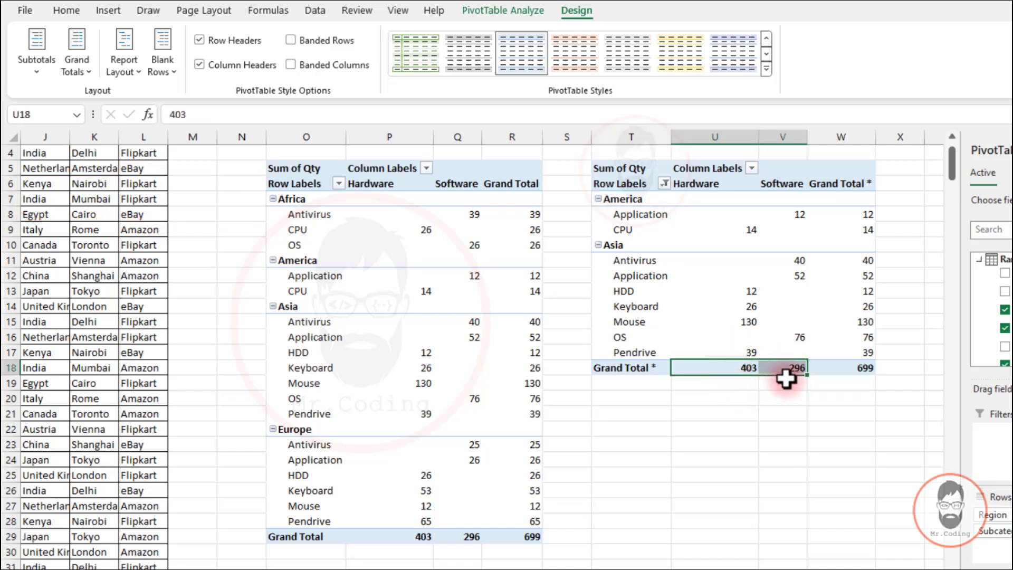
{"action": "left_click_drag", "start_coordinate": [745, 208], "coordinate": [758, 317]}
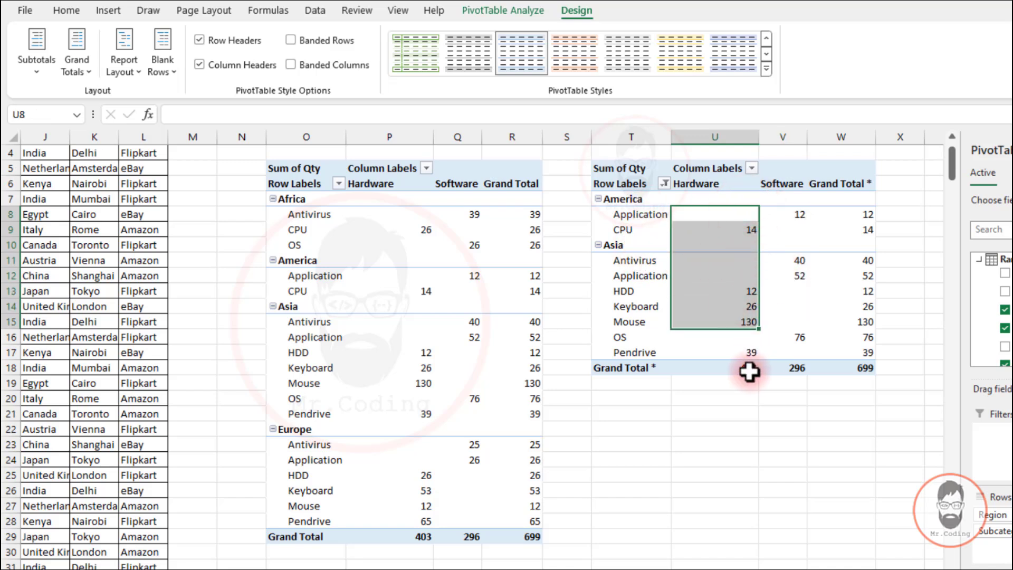
{"action": "left_click_drag", "start_coordinate": [744, 370], "coordinate": [784, 366]}
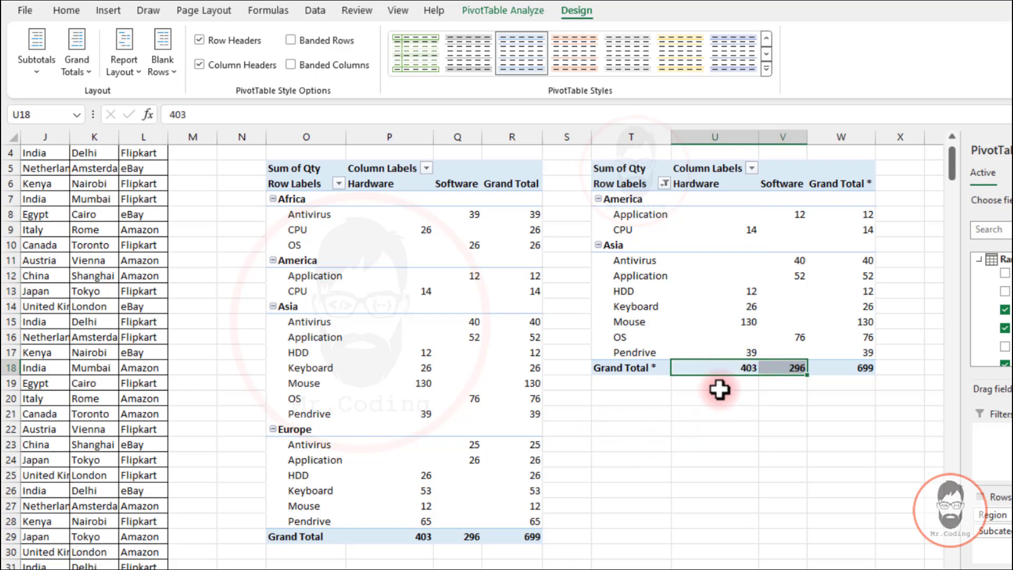
{"action": "left_click", "coordinate": [31, 68]}
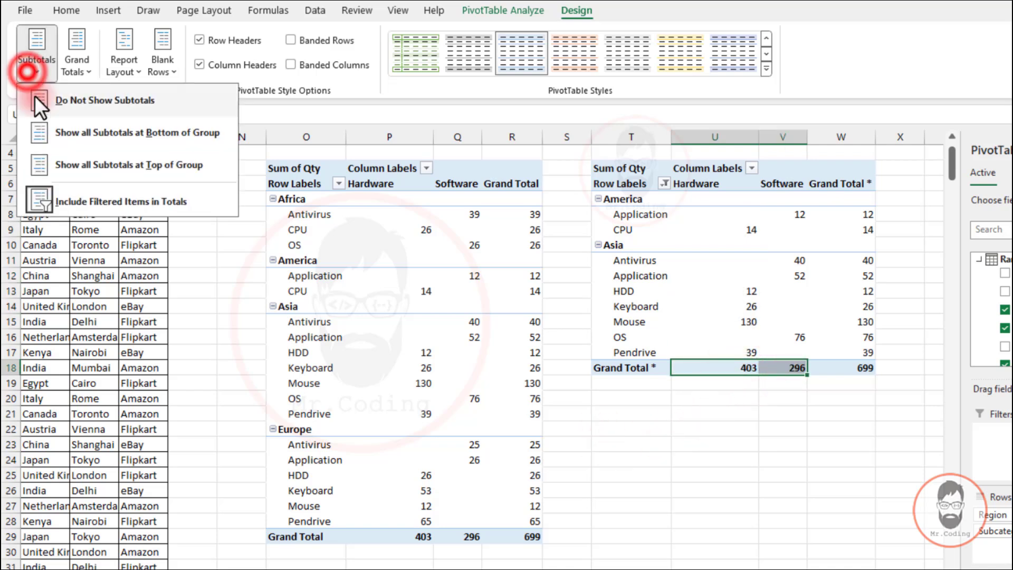
{"action": "left_click", "coordinate": [656, 364]}
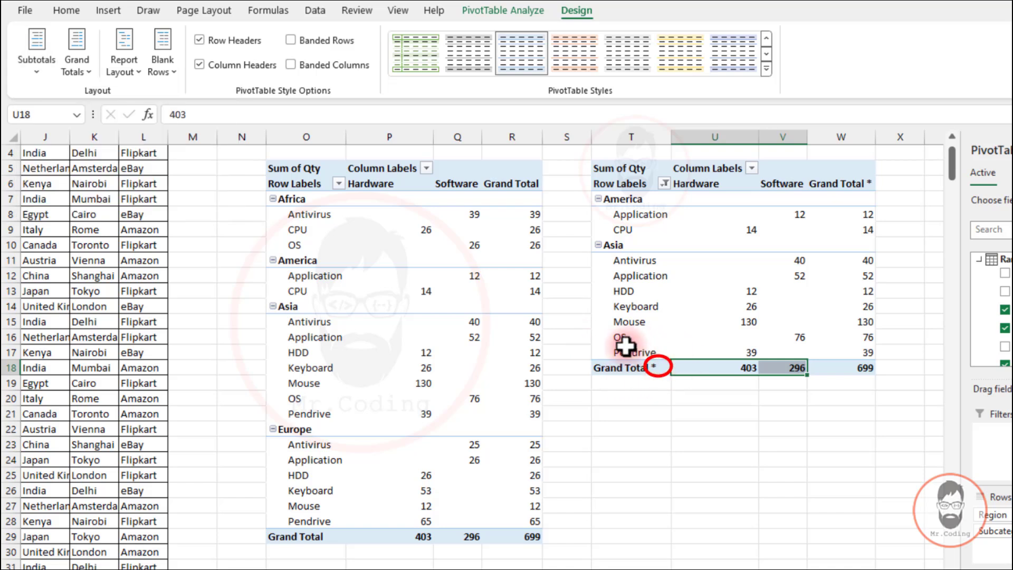
{"action": "left_click", "coordinate": [745, 365]}
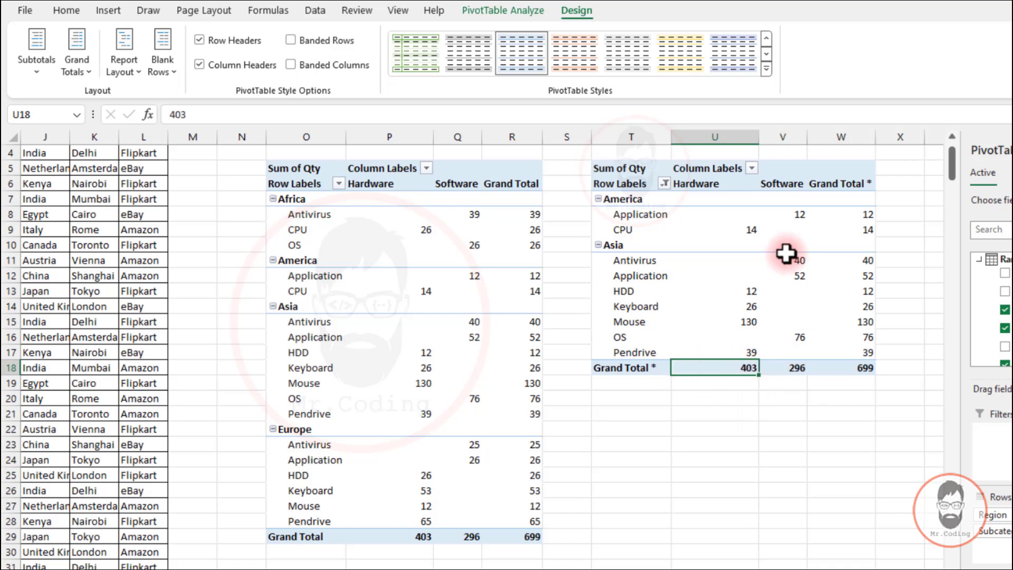
{"action": "mouse_move", "coordinate": [744, 367]}
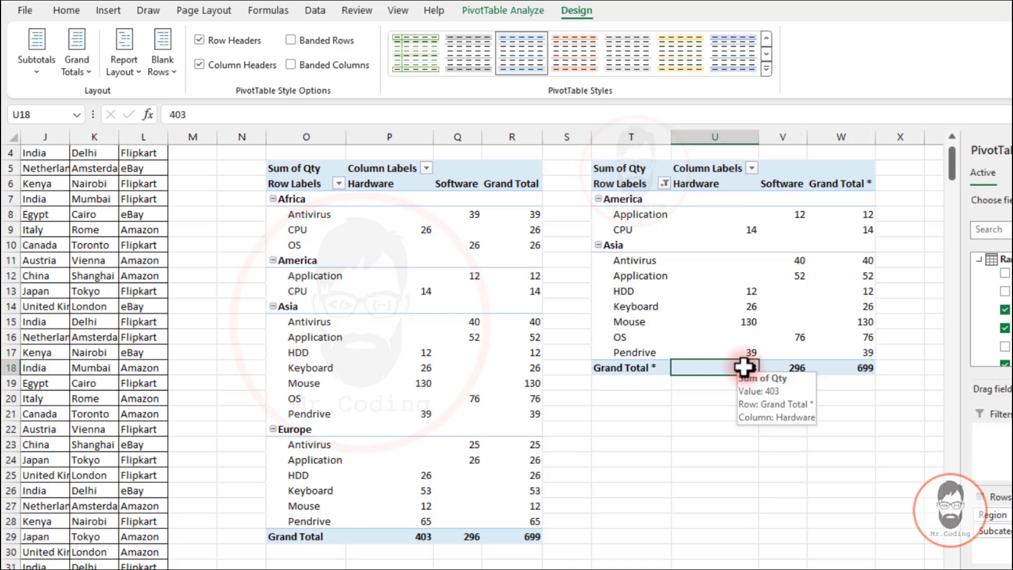
{"action": "left_click", "coordinate": [24, 63]}
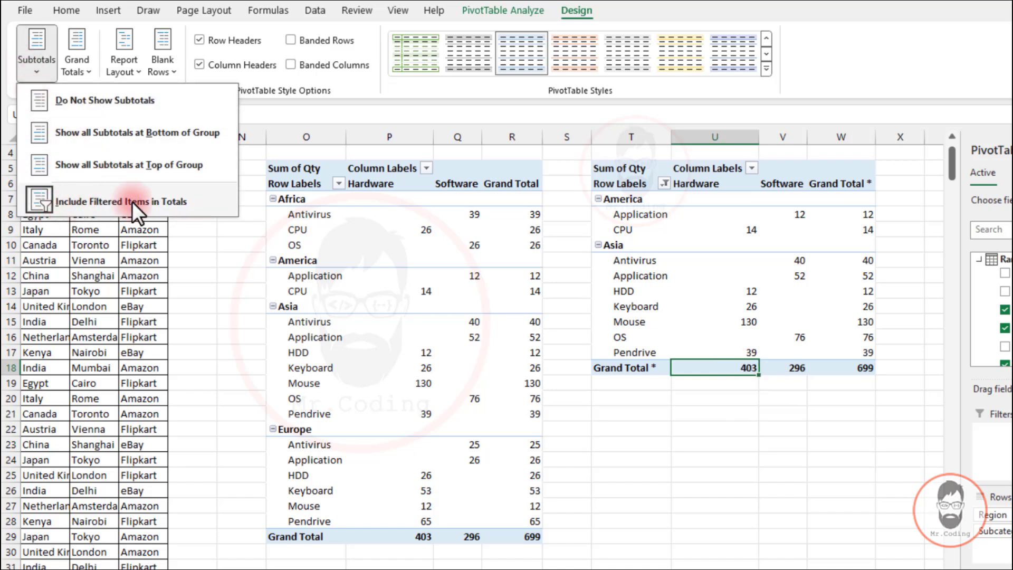
{"action": "left_click", "coordinate": [187, 201]}
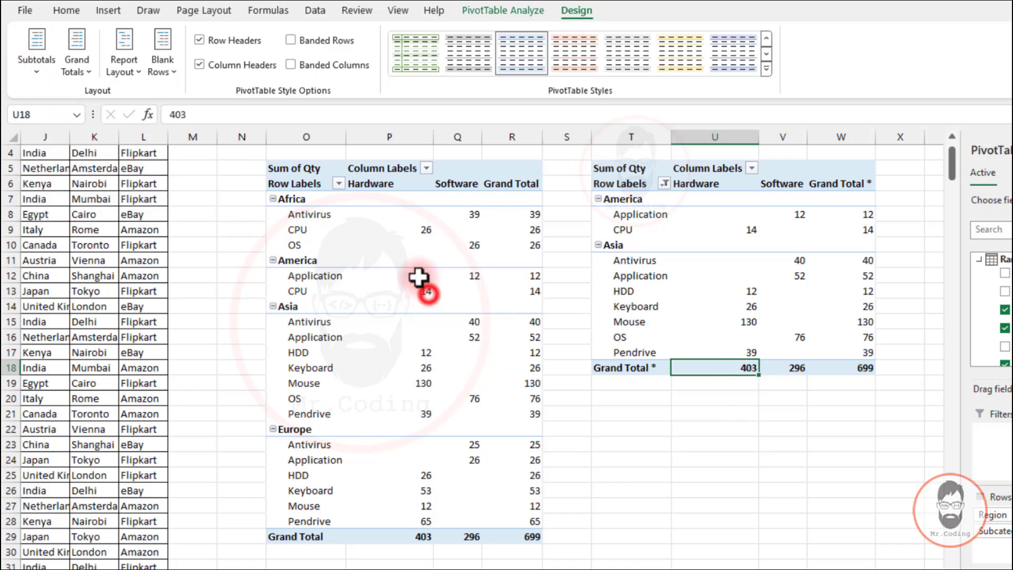
Show all subtotals at the bottom of each region group in the original pivot table, then turn subtotals off
{"action": "left_click", "coordinate": [372, 247]}
{"action": "scroll", "coordinate": [371, 247], "scroll_direction": "left", "scroll_amount": 3}
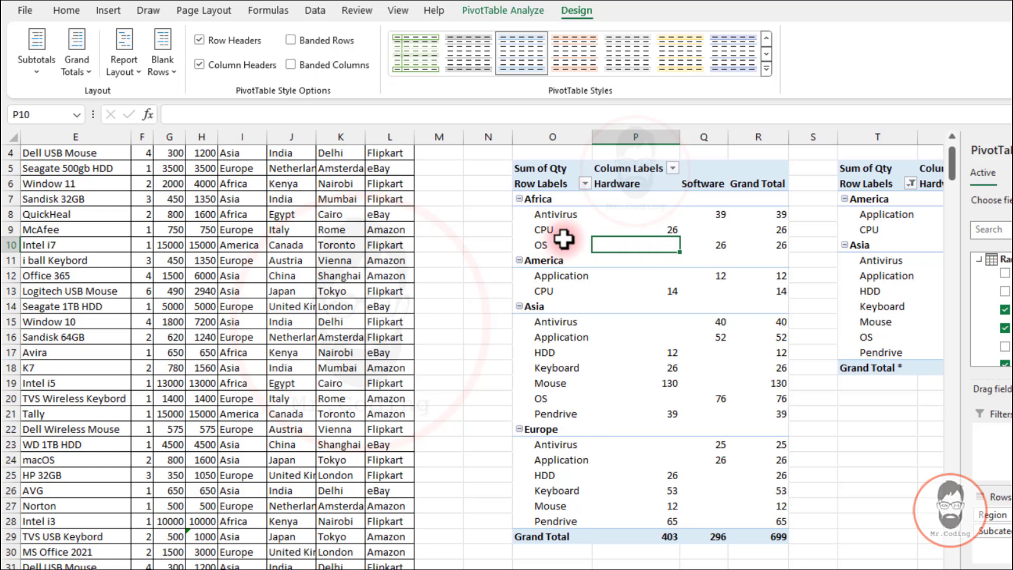
{"action": "left_click", "coordinate": [36, 61]}
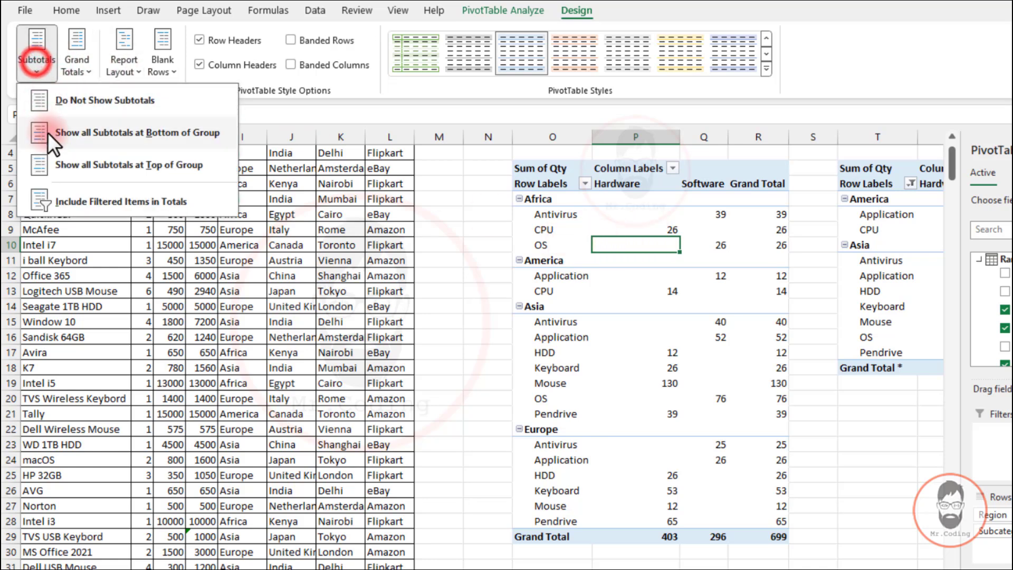
{"action": "left_click", "coordinate": [116, 132]}
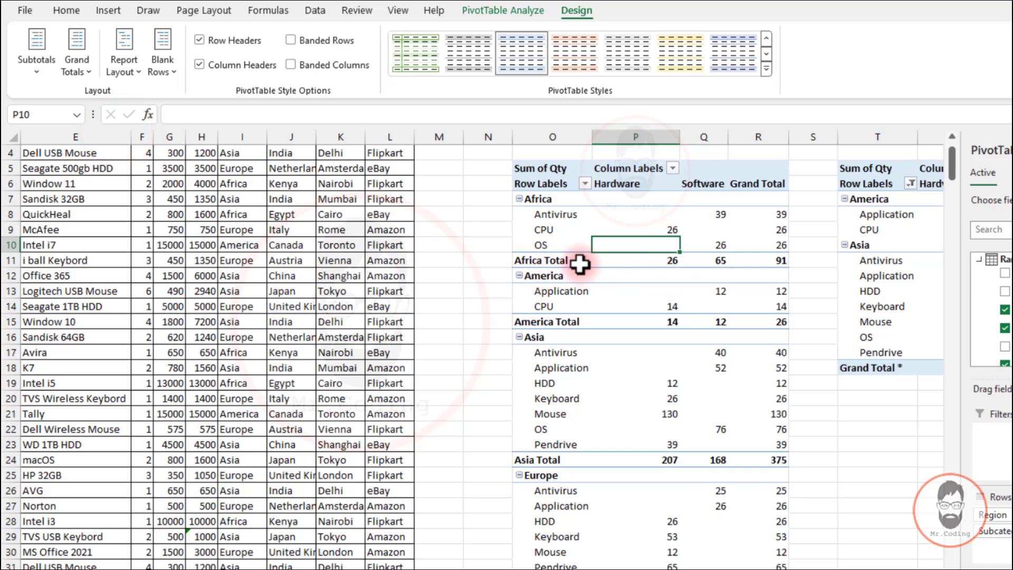
{"action": "left_click", "coordinate": [37, 68]}
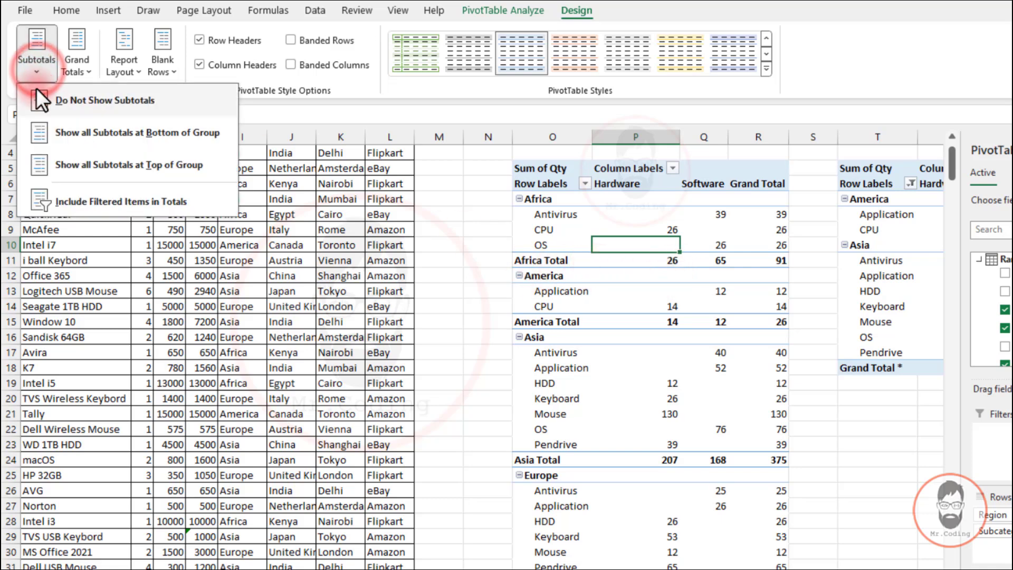
{"action": "left_click", "coordinate": [105, 99]}
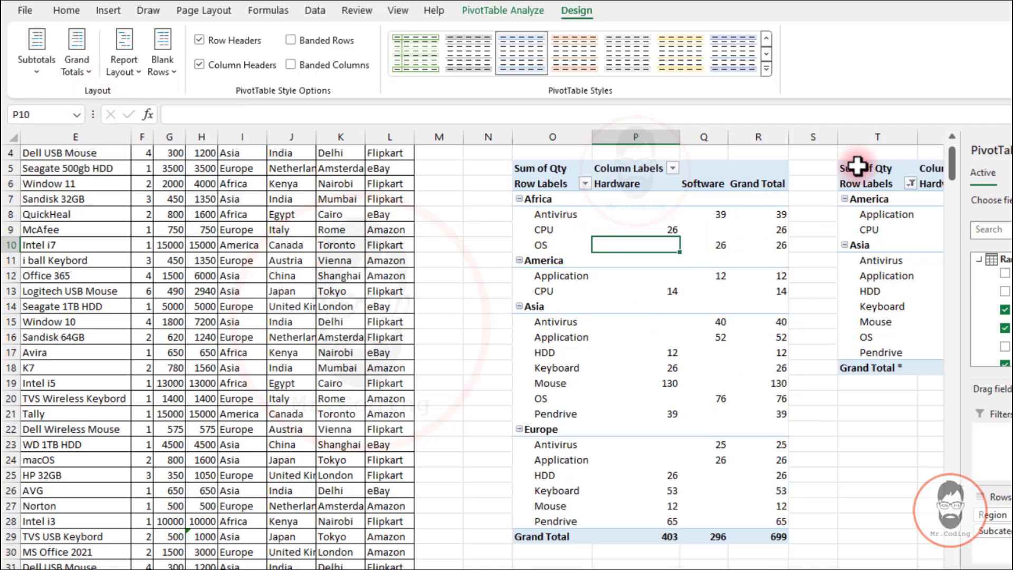
Set the original pivot table's grand totals to on for rows only
{"action": "left_click", "coordinate": [760, 262]}
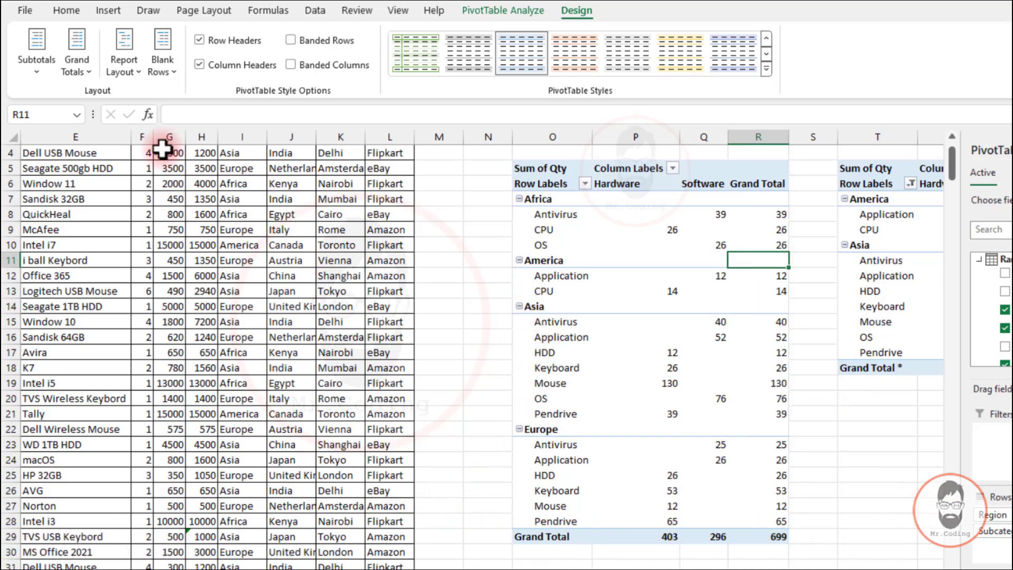
{"action": "left_click", "coordinate": [86, 71]}
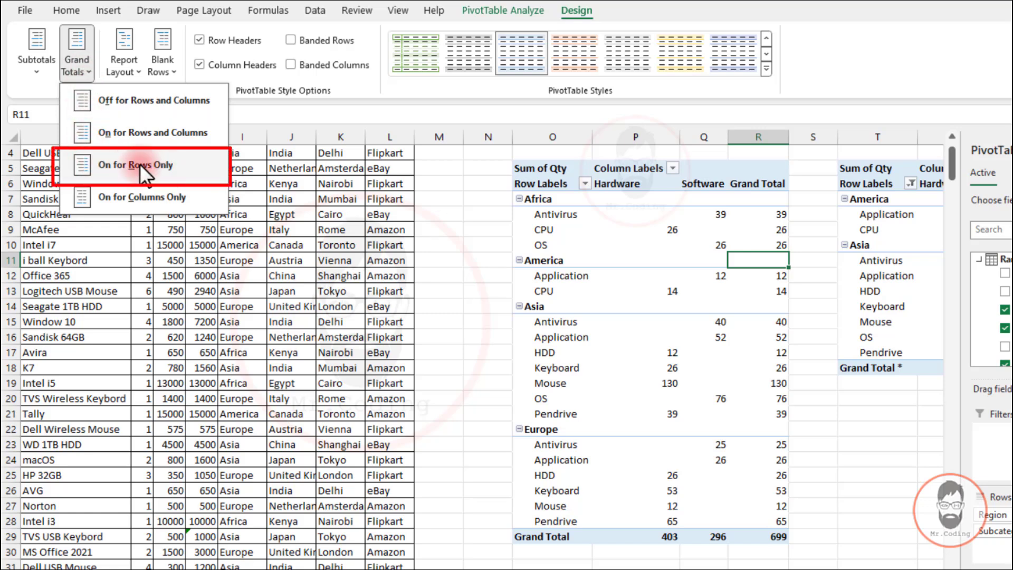
{"action": "left_click", "coordinate": [125, 163]}
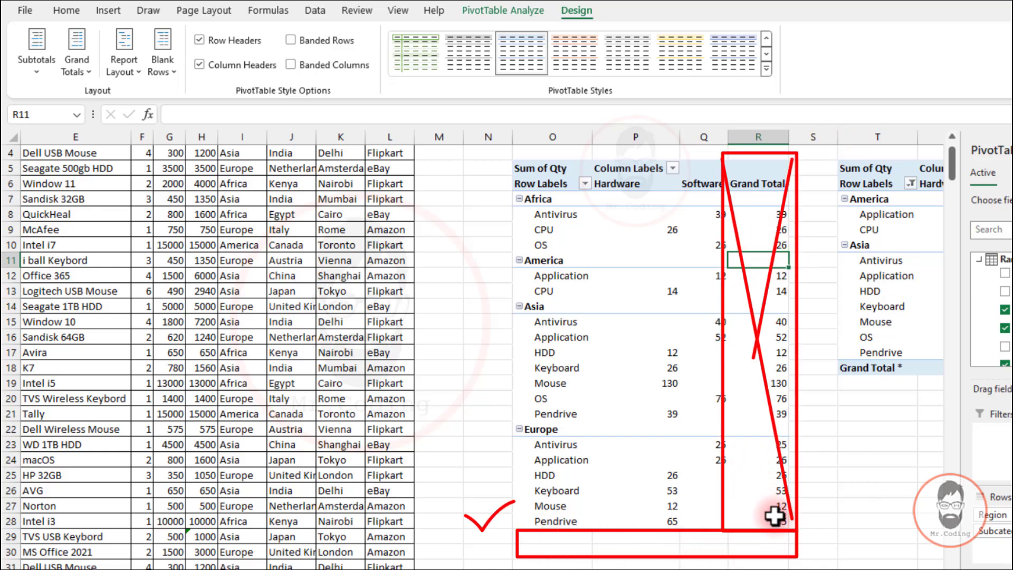
Switch the original pivot table's grand totals to on for columns only
{"action": "left_click", "coordinate": [75, 74]}
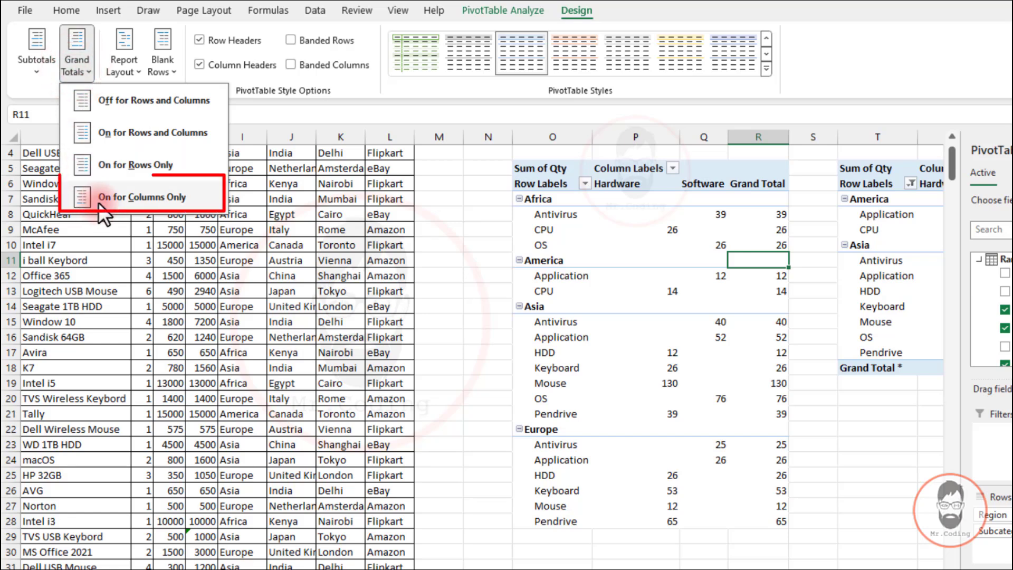
{"action": "left_click", "coordinate": [115, 197]}
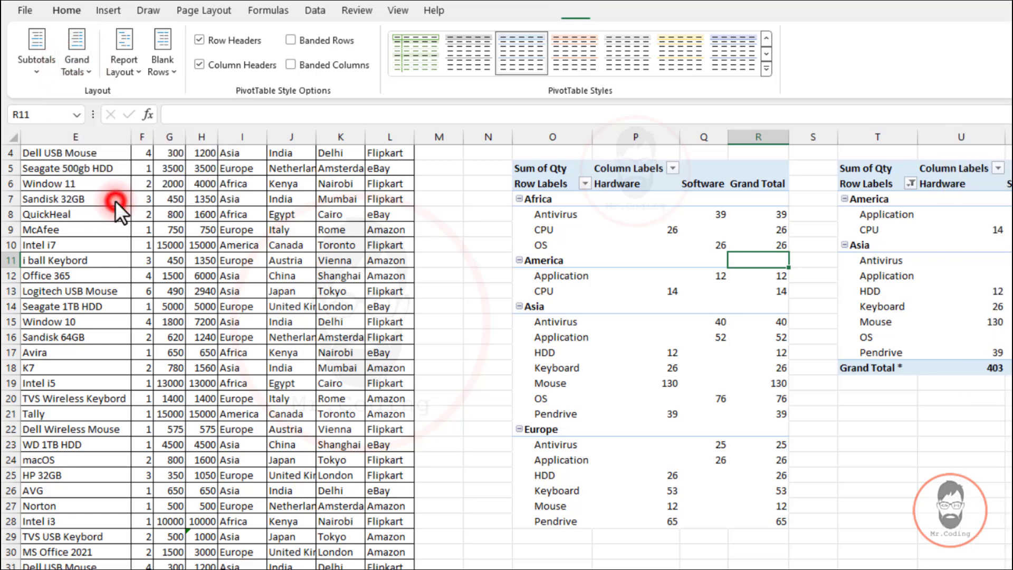
{"action": "left_click_drag", "start_coordinate": [543, 535], "coordinate": [707, 537]}
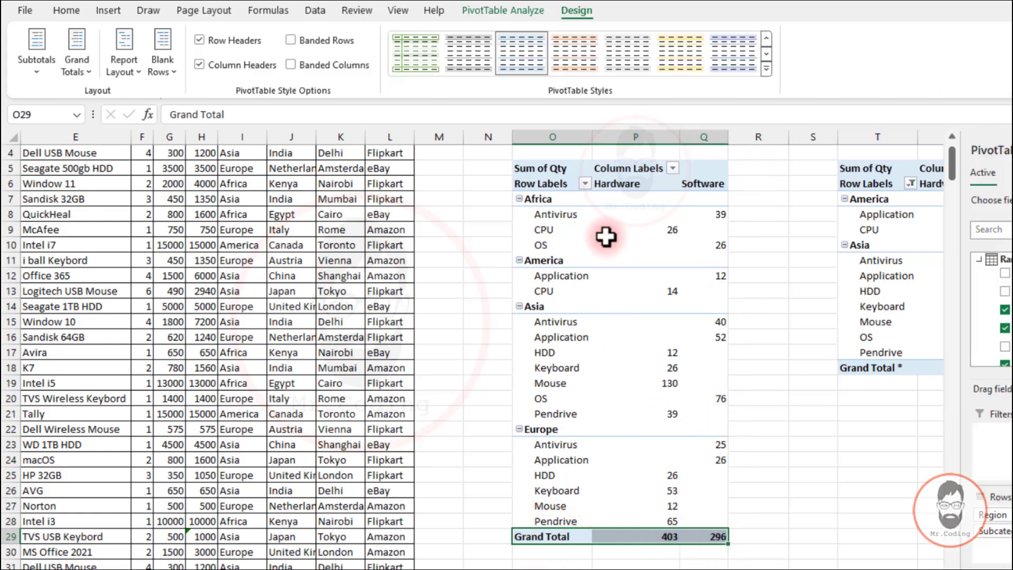
{"action": "mouse_move", "coordinate": [605, 238]}
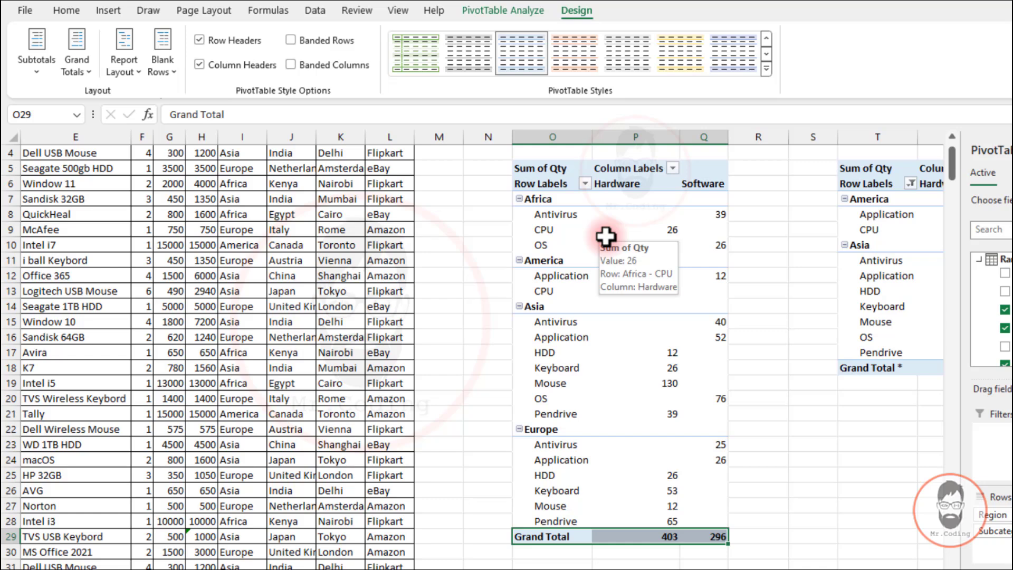
Turn the original pivot table's grand totals off, then back on for rows and columns
{"action": "left_click", "coordinate": [83, 70]}
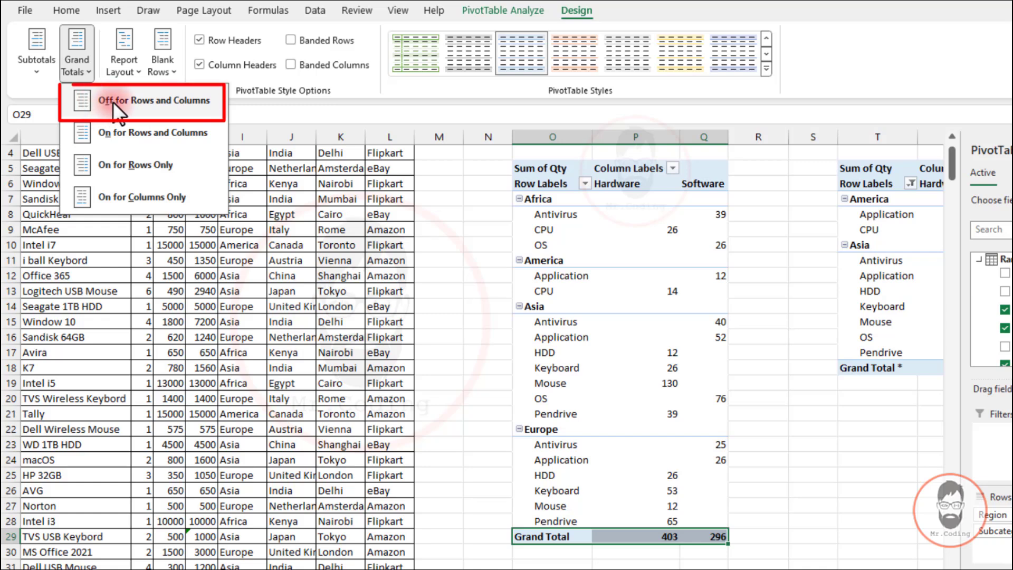
{"action": "left_click", "coordinate": [140, 101]}
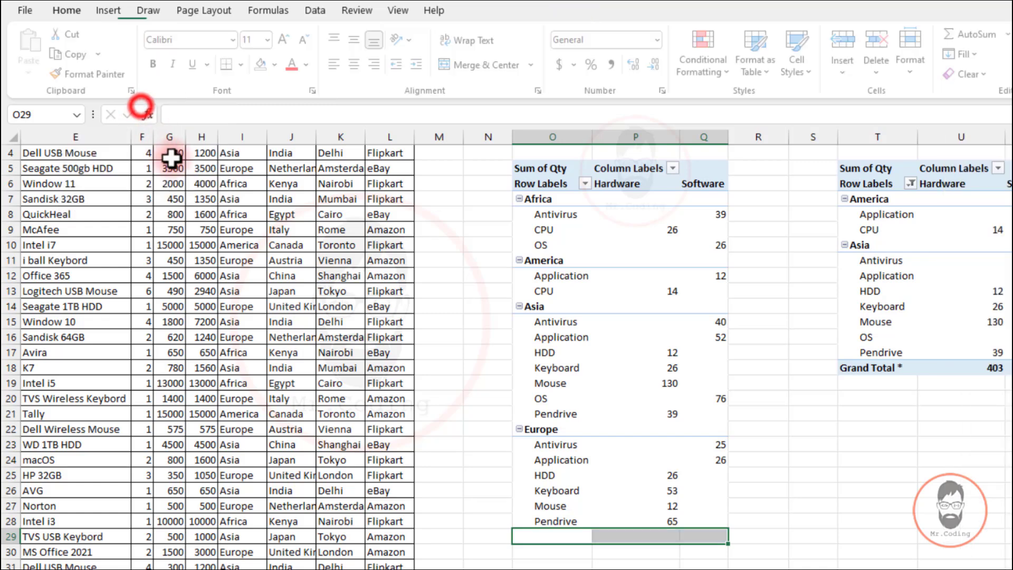
{"action": "left_click", "coordinate": [552, 275]}
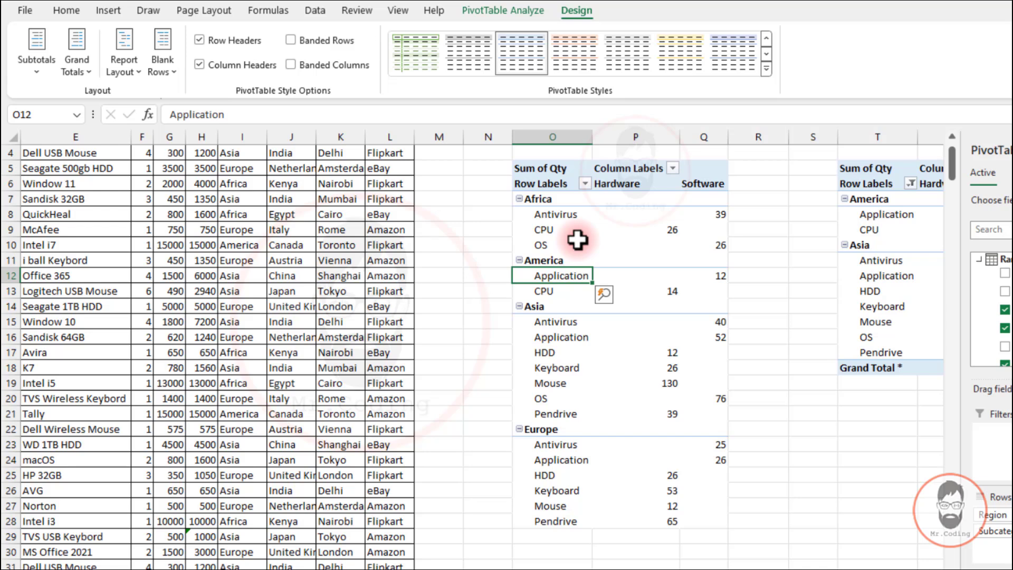
{"action": "left_click", "coordinate": [69, 65]}
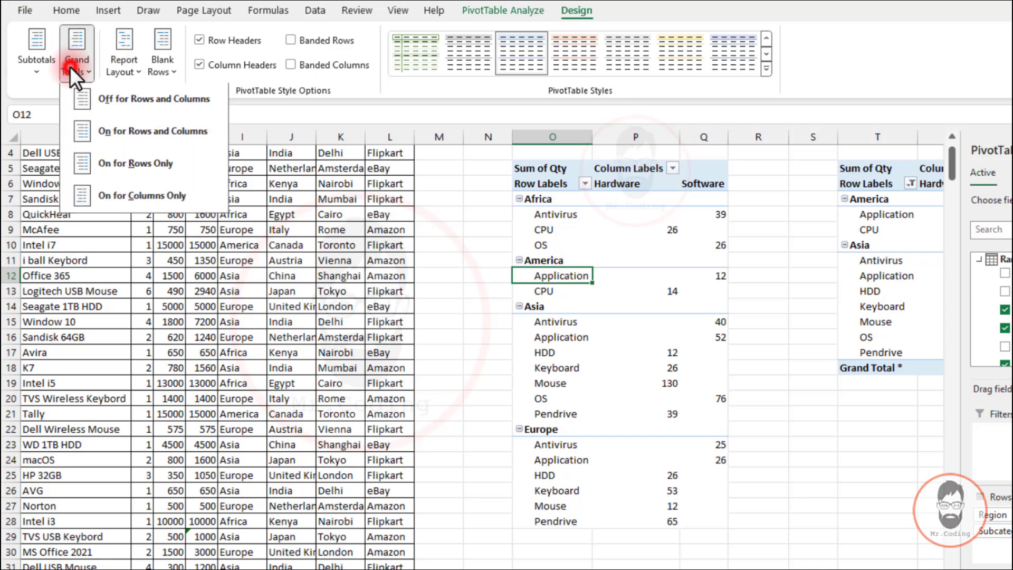
{"action": "left_click", "coordinate": [182, 137]}
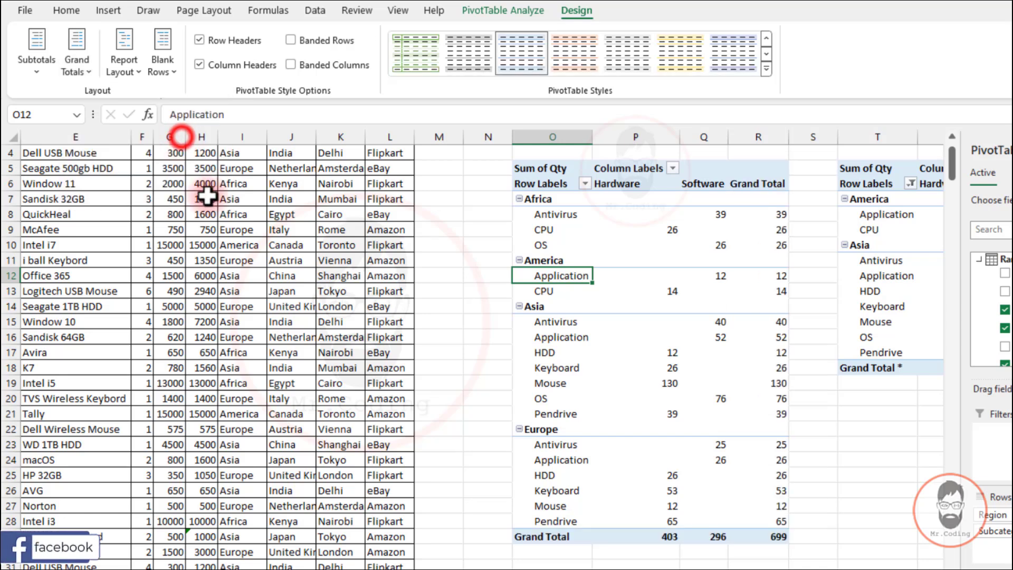
{"action": "left_click_drag", "start_coordinate": [749, 182], "coordinate": [739, 537]}
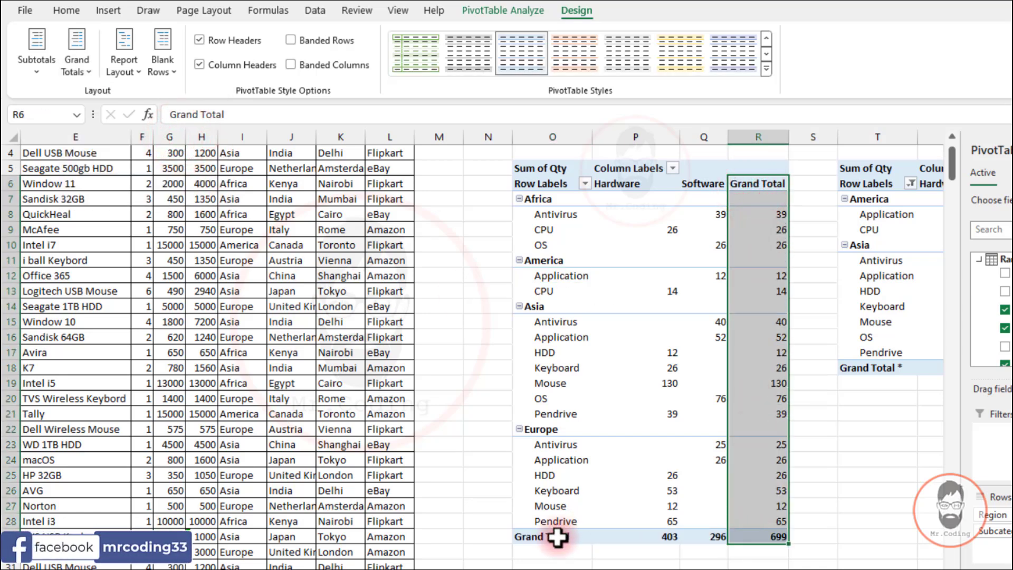
{"action": "left_click_drag", "start_coordinate": [554, 538], "coordinate": [771, 542]}
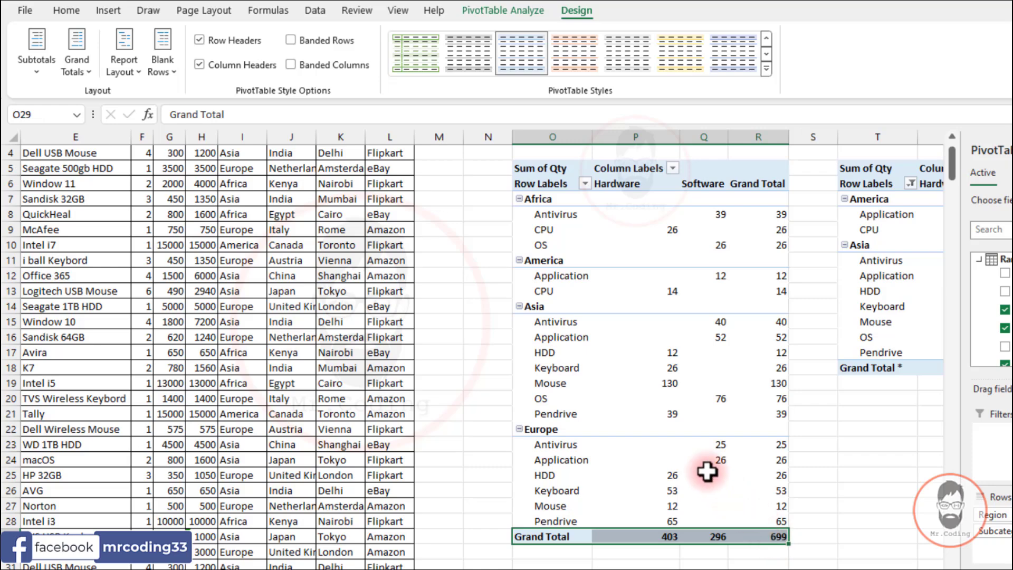
{"action": "scroll", "coordinate": [701, 452], "scroll_direction": "right", "scroll_amount": 4}
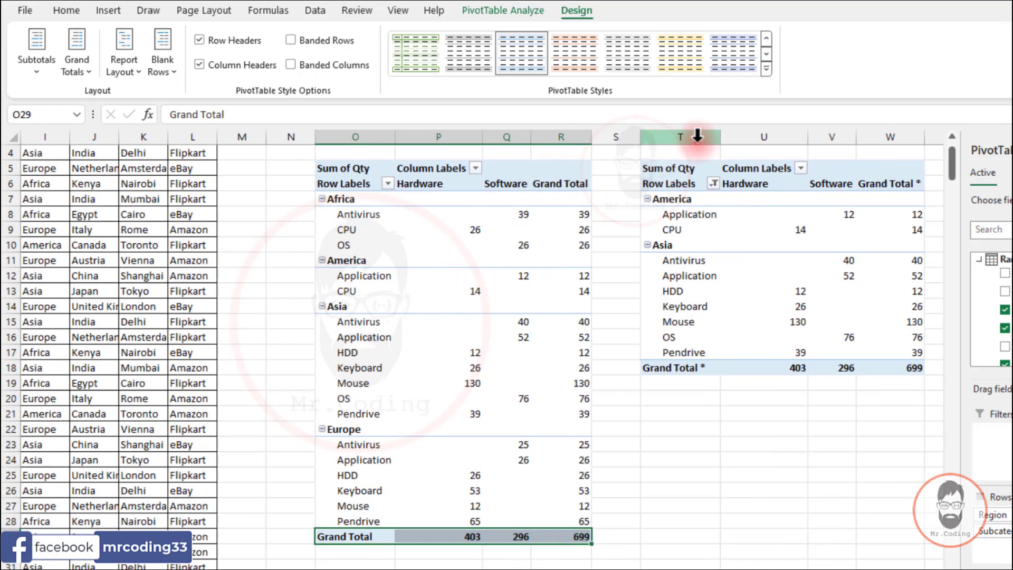
Delete the filtered pivot table copy in columns T to W and paste a fresh copy of the original pivot table at cell T5
{"action": "left_click_drag", "start_coordinate": [697, 138], "coordinate": [911, 132]}
{"action": "key", "text": "ctrl+minus"}
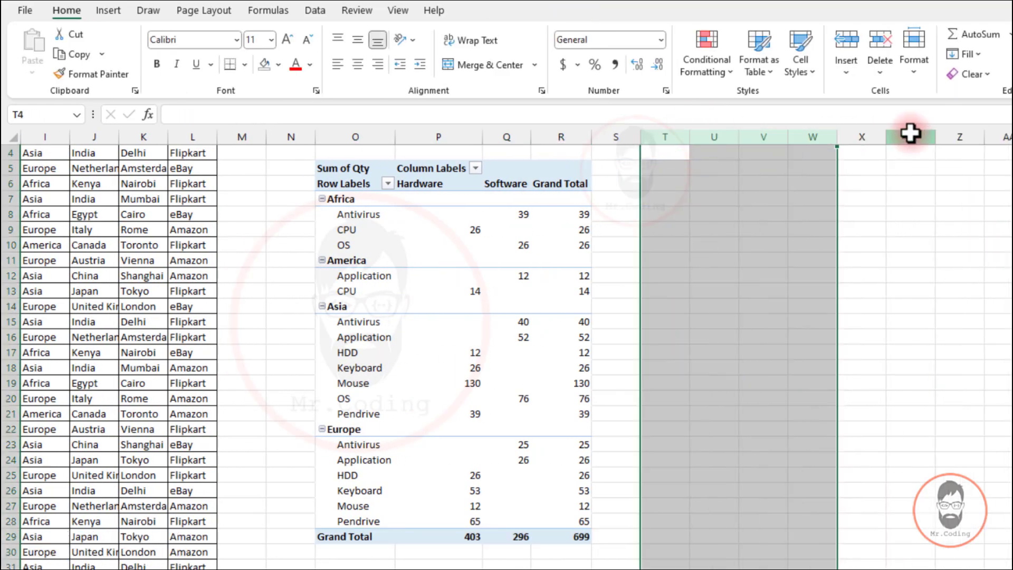
{"action": "left_click", "coordinate": [363, 138]}
{"action": "left_click_drag", "start_coordinate": [351, 166], "coordinate": [574, 535]}
{"action": "key", "text": "ctrl+c"}
{"action": "left_click", "coordinate": [678, 168]}
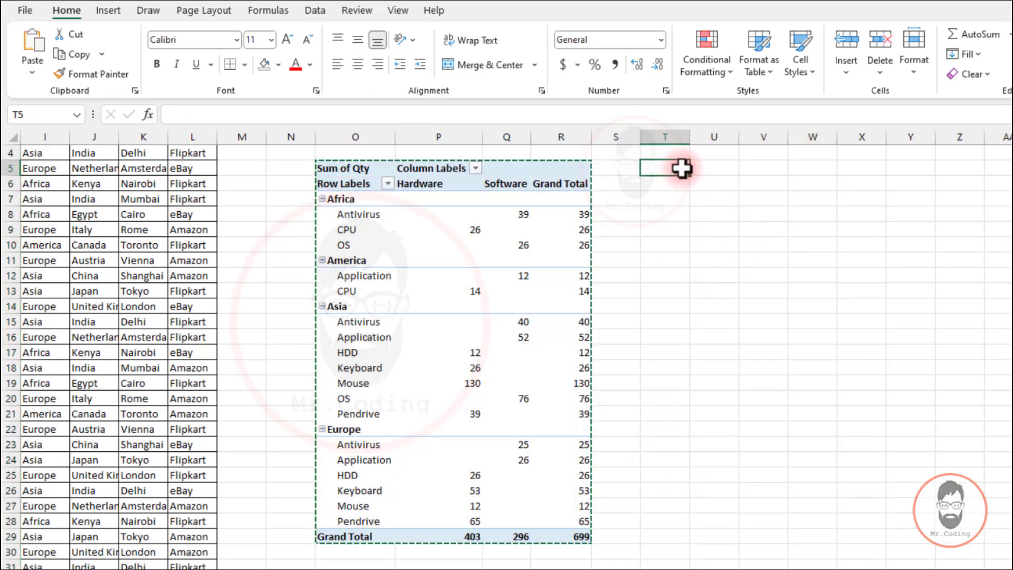
{"action": "key", "text": "ctrl+v"}
{"action": "left_click_drag", "start_coordinate": [666, 135], "coordinate": [810, 133]}
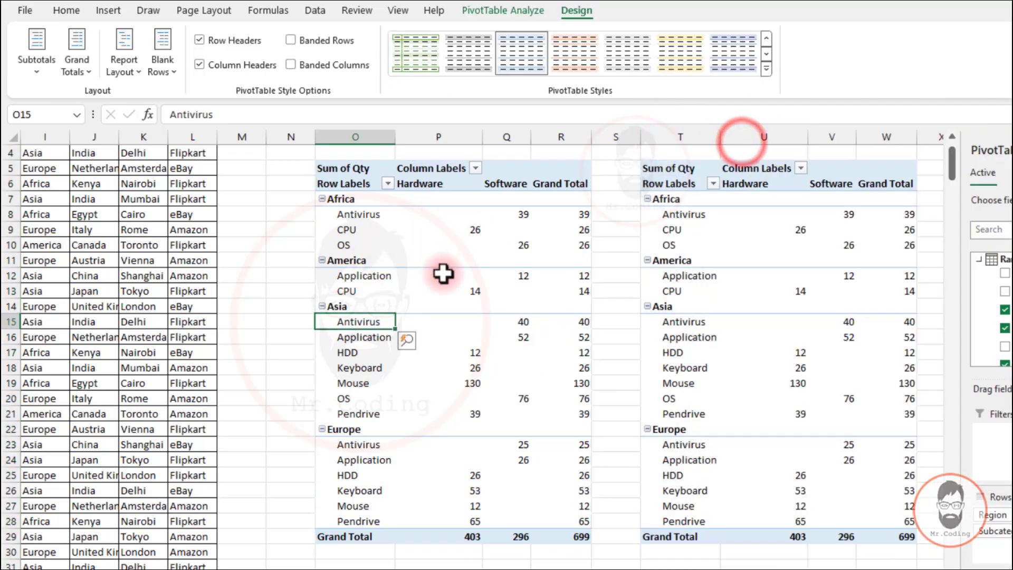
Examine the original pivot table's compact layout, collapsing and re-expanding the Africa region group
{"action": "left_click", "coordinate": [348, 242]}
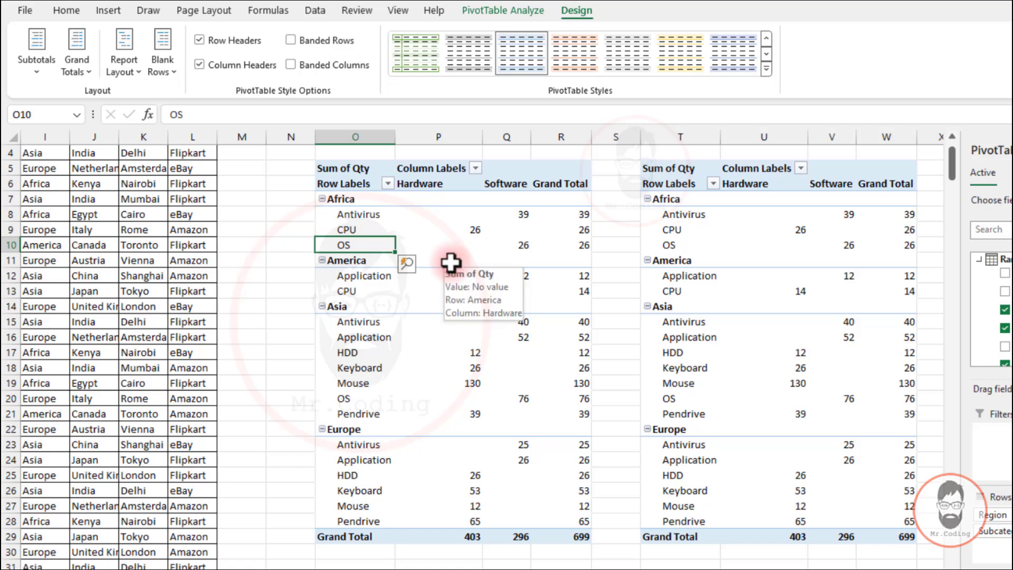
{"action": "left_click", "coordinate": [373, 133]}
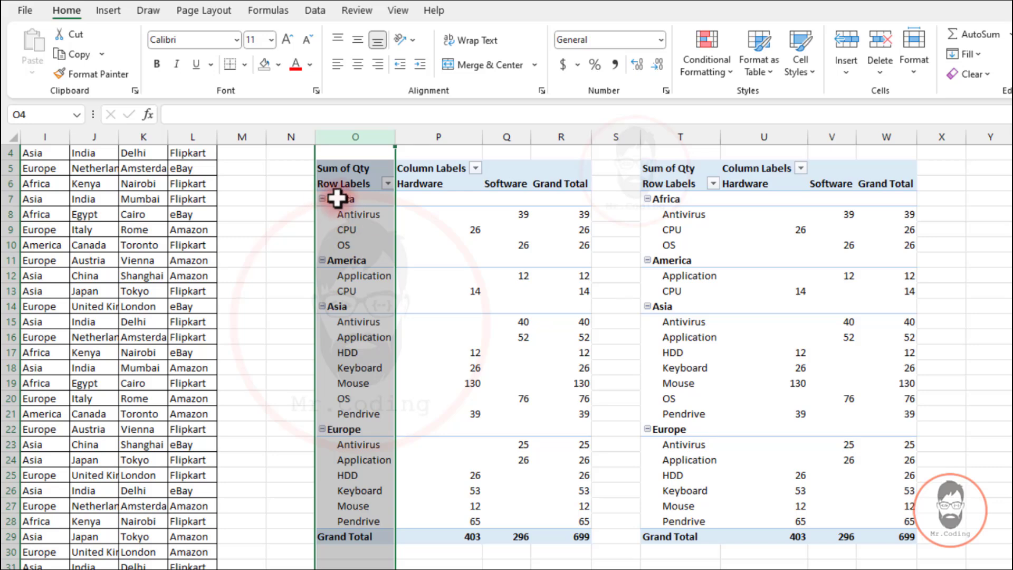
{"action": "left_click", "coordinate": [353, 227]}
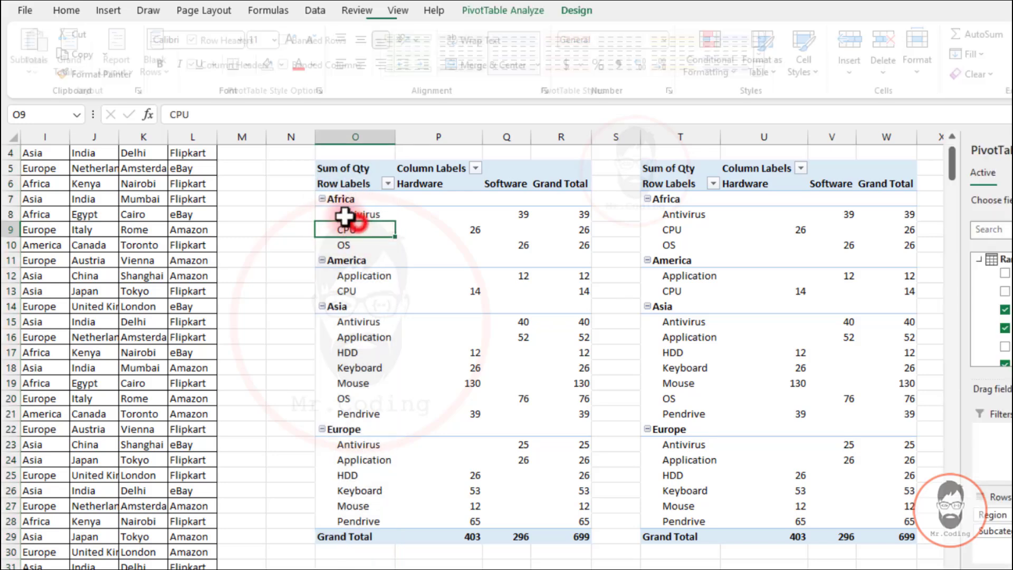
{"action": "left_click", "coordinate": [322, 199]}
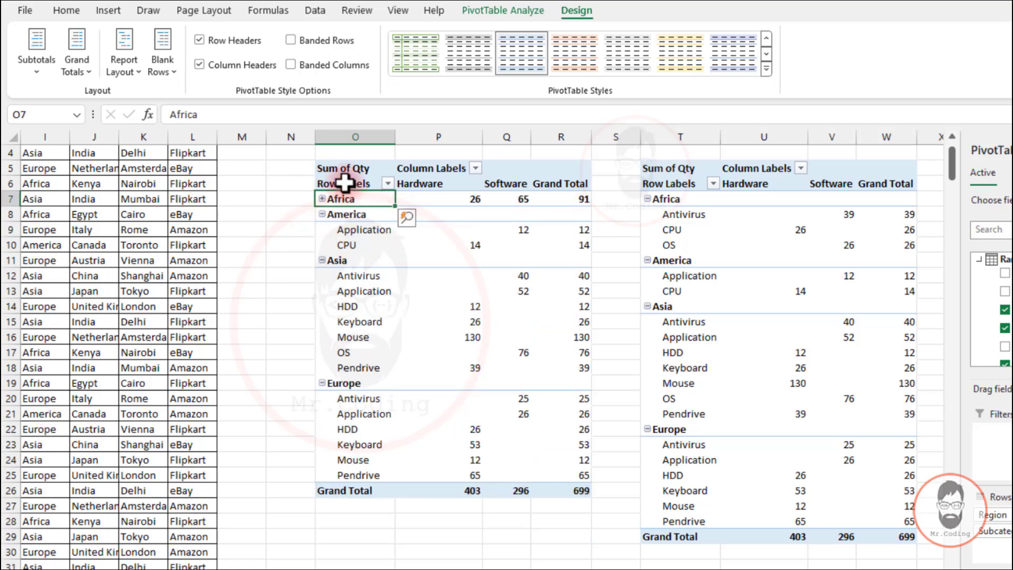
{"action": "left_click", "coordinate": [321, 199]}
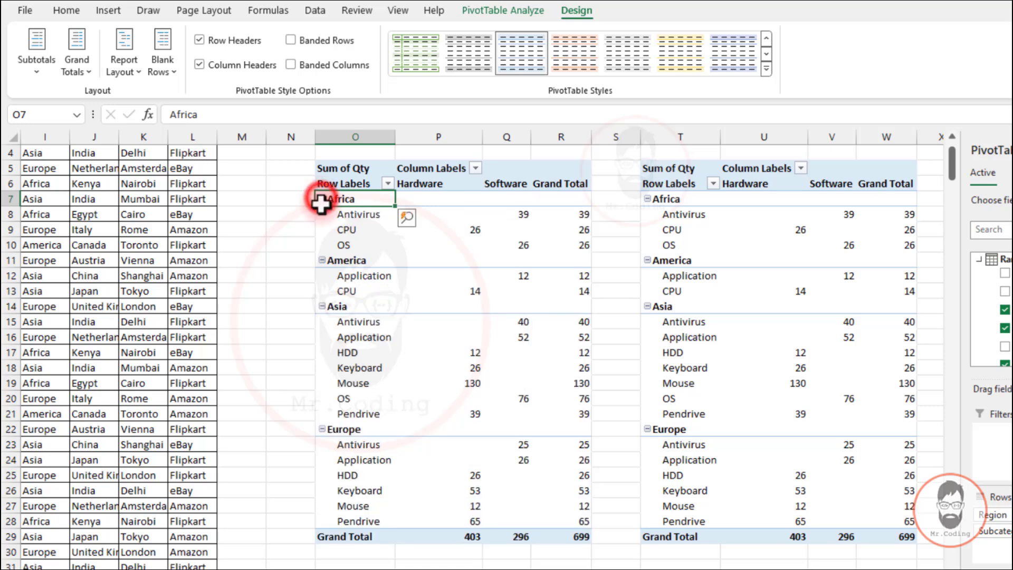
{"action": "left_click", "coordinate": [348, 229]}
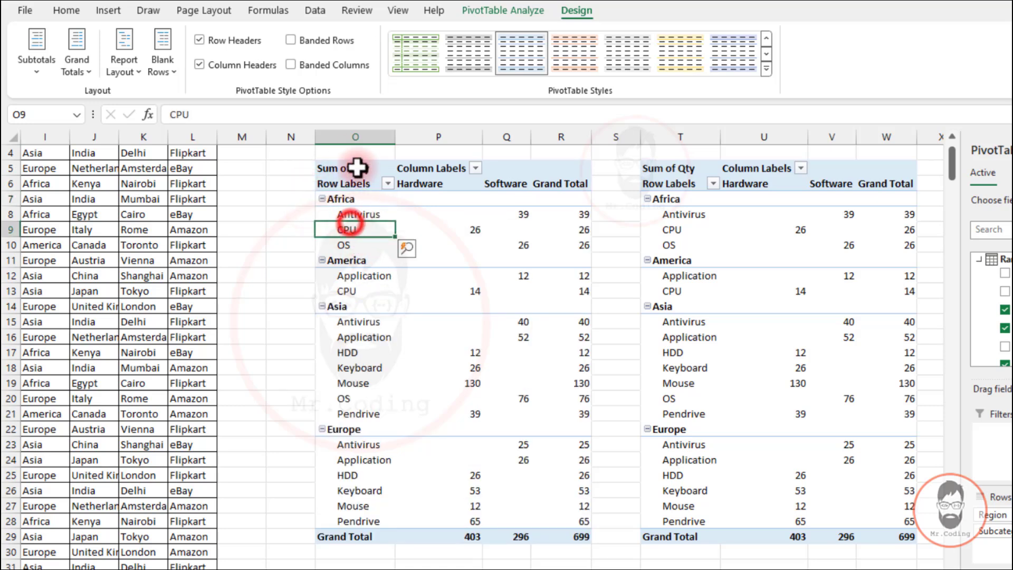
{"action": "left_click", "coordinate": [355, 137]}
{"action": "left_click", "coordinate": [346, 212]}
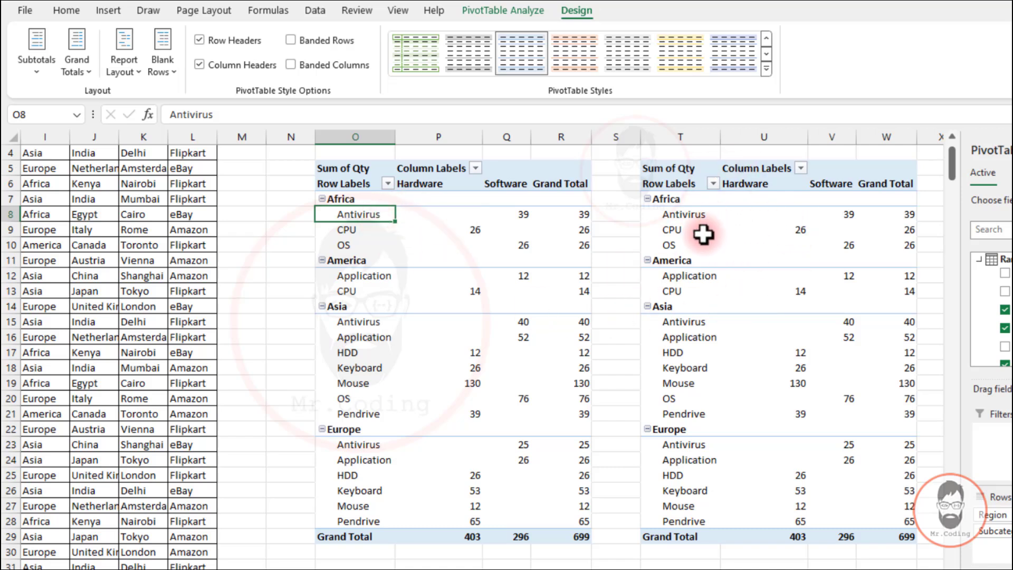
Change the copied pivot table's report layout to Outline Form and inspect its separate Region and Subcategory columns
{"action": "scroll", "coordinate": [481, 350], "scroll_direction": "right", "scroll_amount": 2}
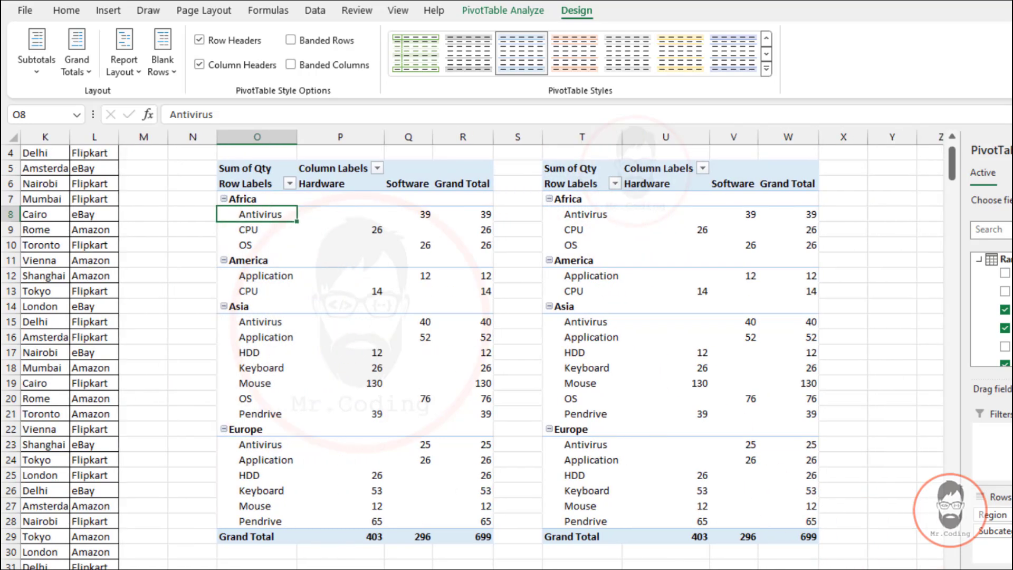
{"action": "left_click", "coordinate": [585, 215]}
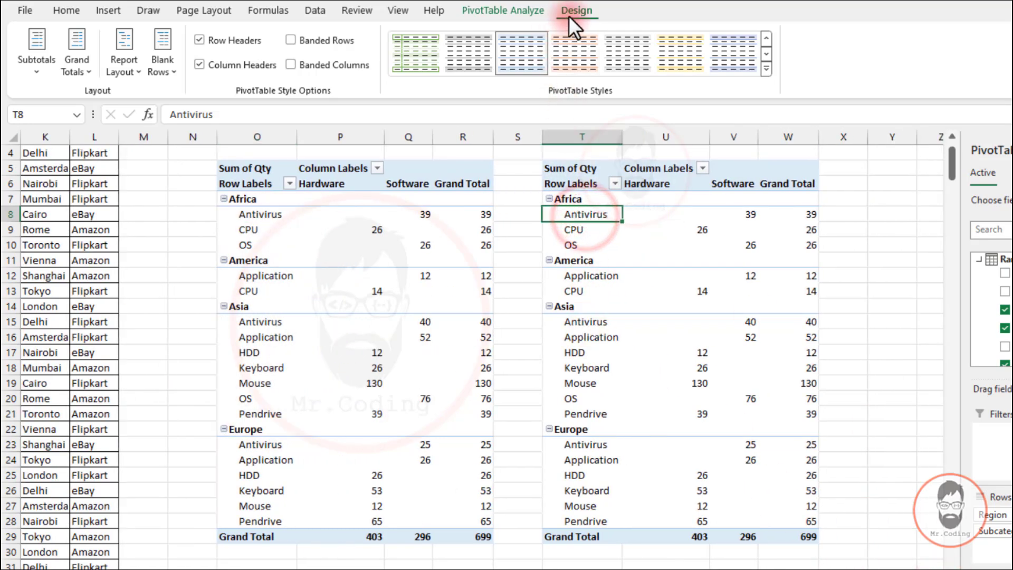
{"action": "left_click", "coordinate": [128, 70]}
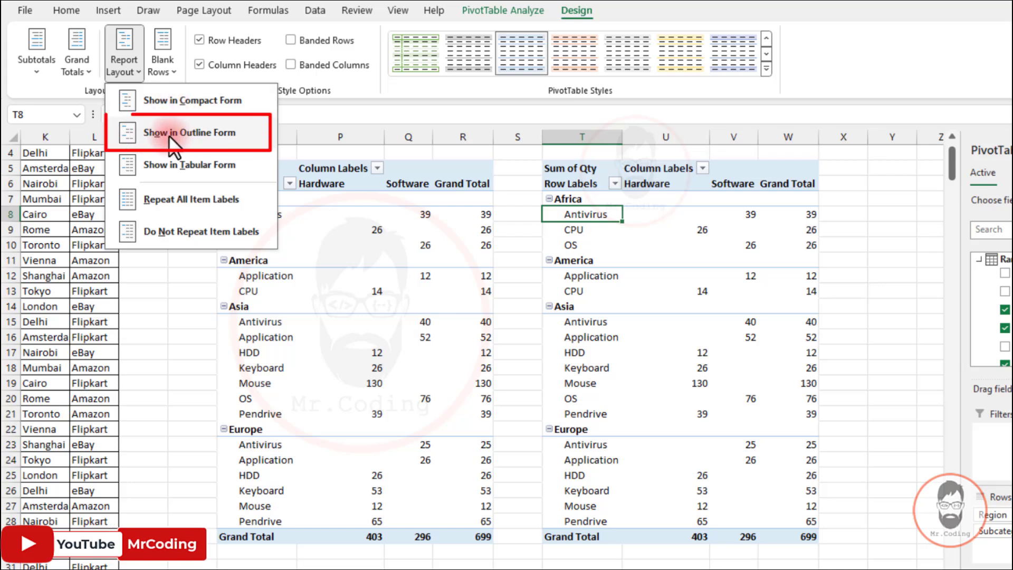
{"action": "left_click", "coordinate": [208, 132]}
{"action": "left_click", "coordinate": [585, 226]}
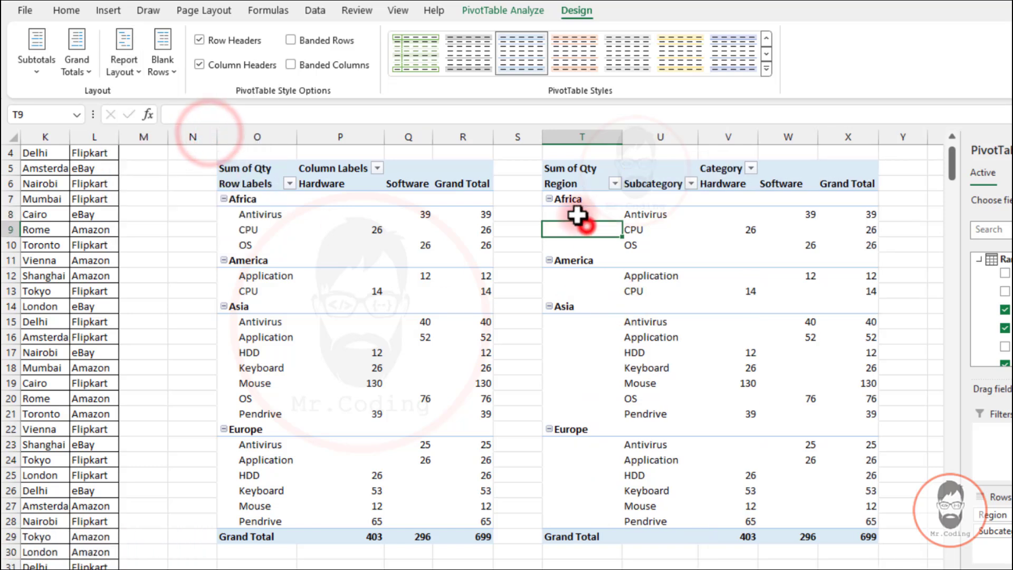
{"action": "left_click", "coordinate": [581, 137]}
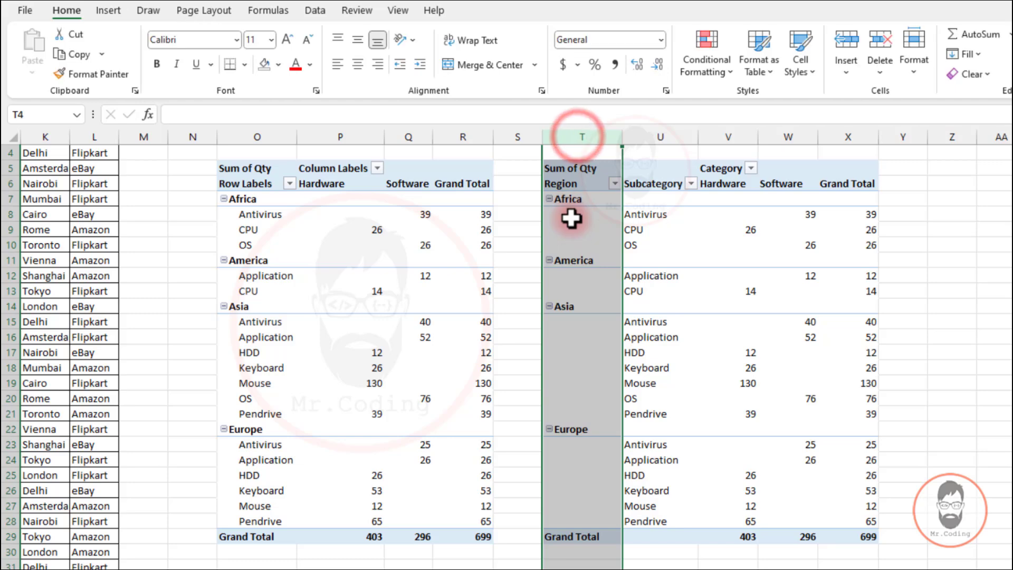
{"action": "left_click", "coordinate": [650, 136]}
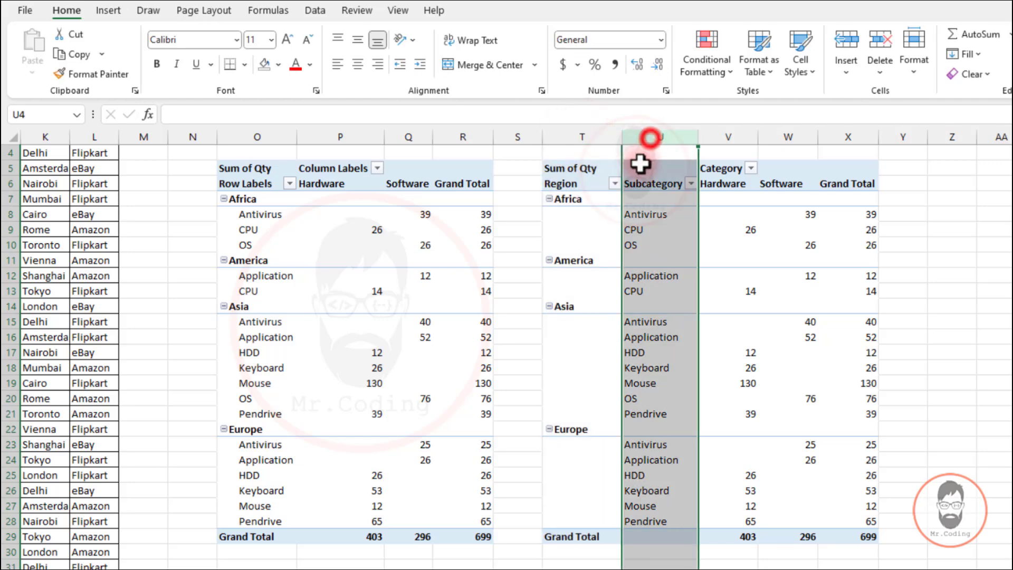
{"action": "left_click", "coordinate": [590, 231]}
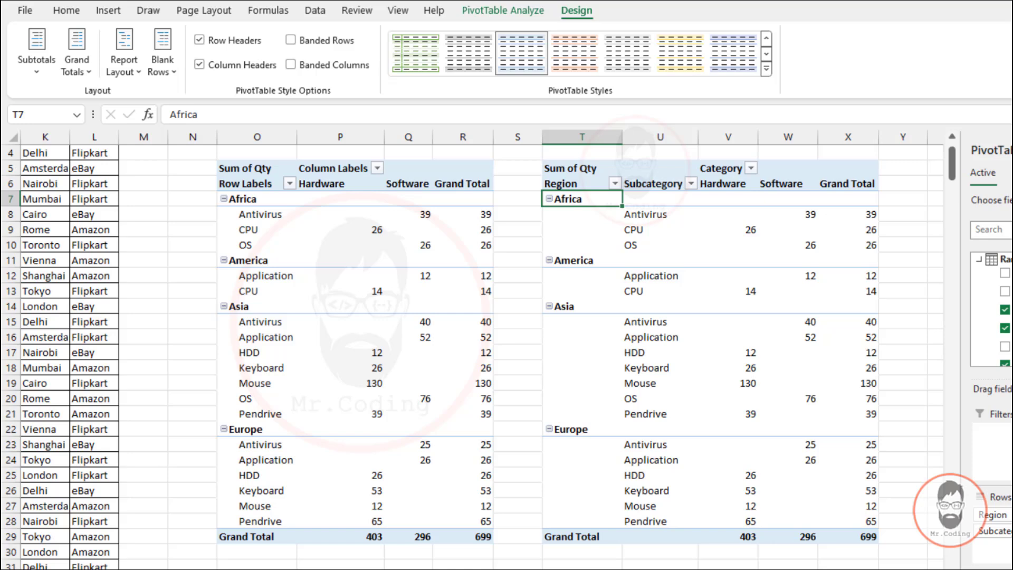
Copy the outline-form pivot table and paste a duplicate at cell Z5
{"action": "scroll", "coordinate": [602, 310], "scroll_direction": "right", "scroll_amount": 3}
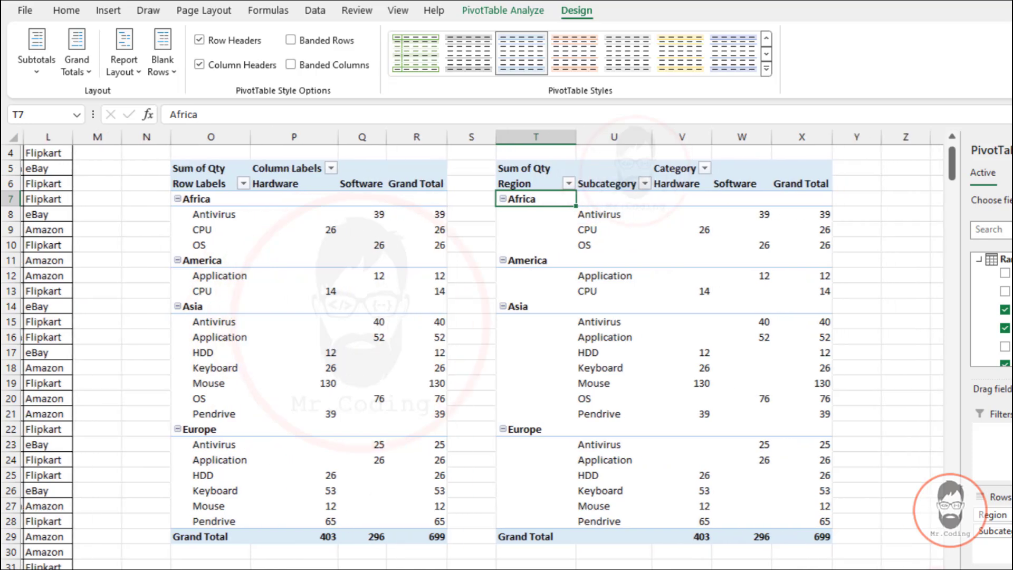
{"action": "left_click_drag", "start_coordinate": [417, 169], "coordinate": [731, 551]}
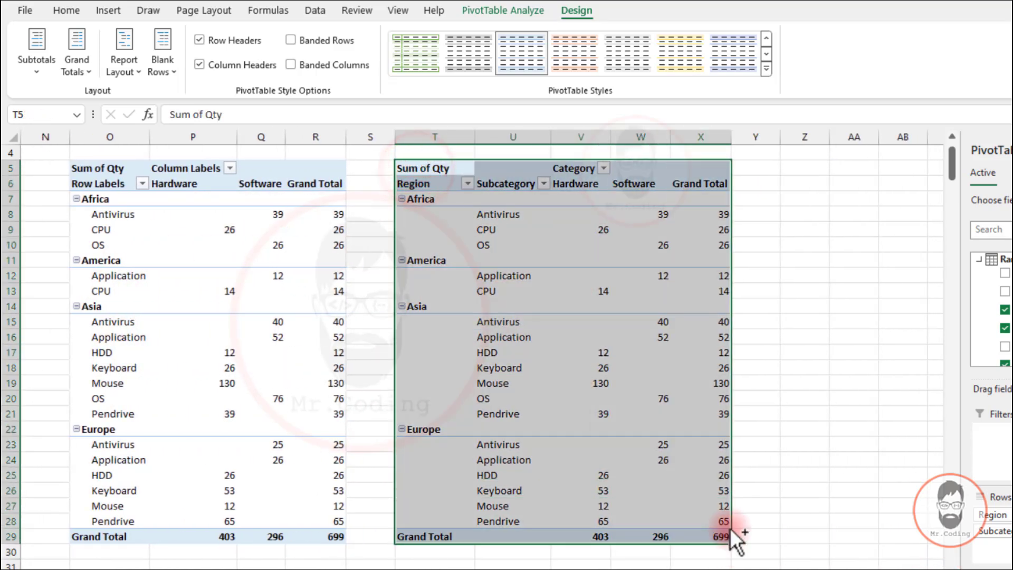
{"action": "key", "text": "ctrl+c"}
{"action": "left_click", "coordinate": [807, 168]}
{"action": "key", "text": "ctrl+v"}
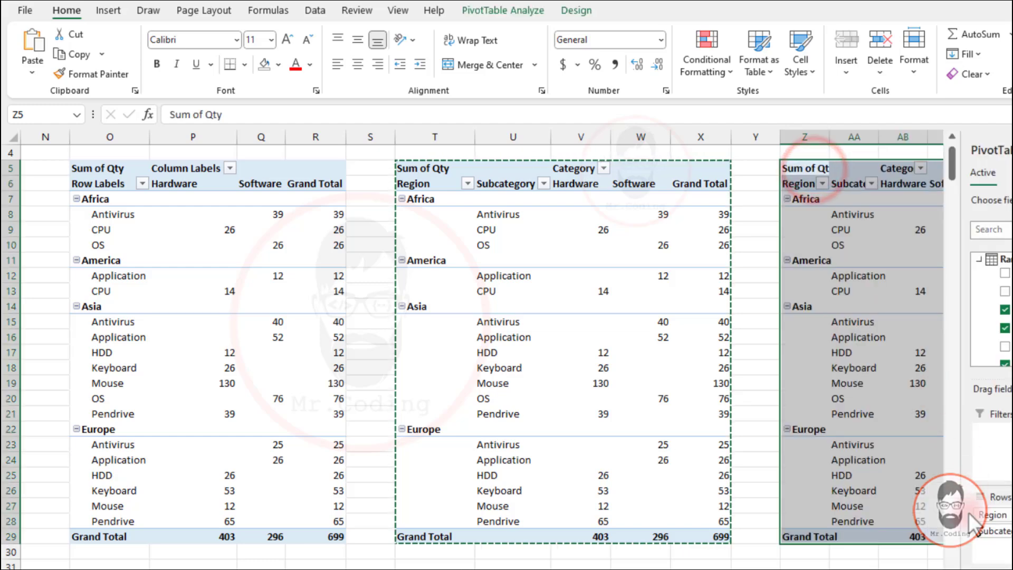
Autofit the widths of columns Z to AD holding the newest pivot table copy
{"action": "scroll", "coordinate": [823, 219], "scroll_direction": "right", "scroll_amount": 2}
{"action": "scroll", "coordinate": [628, 199], "scroll_direction": "right", "scroll_amount": 1}
{"action": "left_click", "coordinate": [627, 198]}
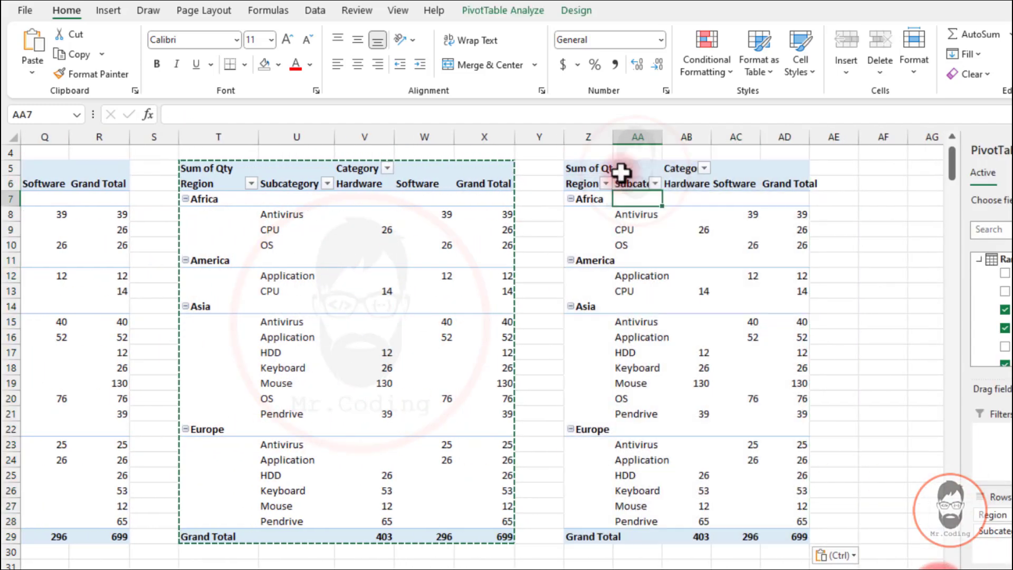
{"action": "left_click_drag", "start_coordinate": [600, 136], "coordinate": [778, 131]}
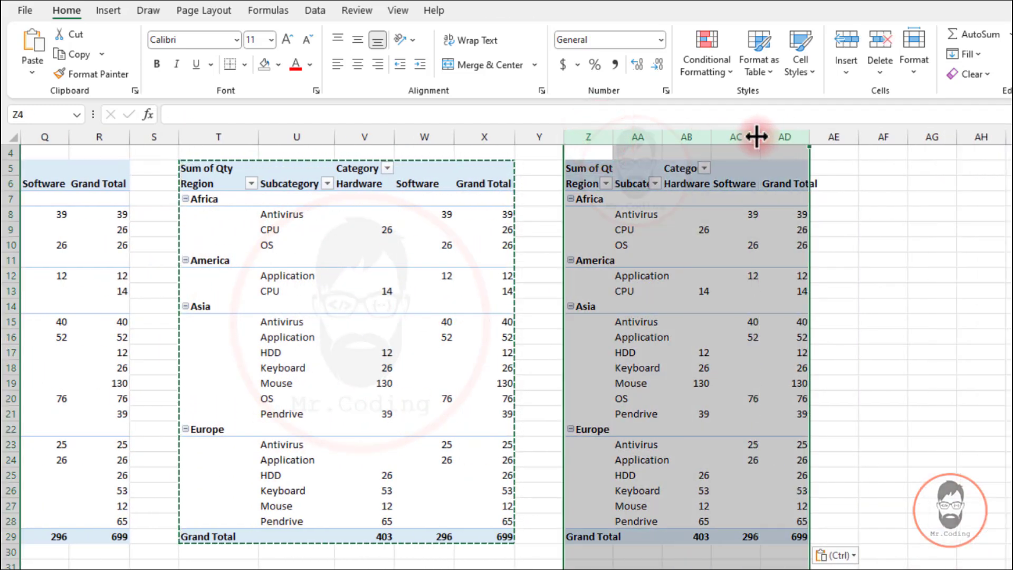
{"action": "double_click", "coordinate": [760, 137]}
{"action": "left_click", "coordinate": [644, 228]}
{"action": "left_click", "coordinate": [650, 240]}
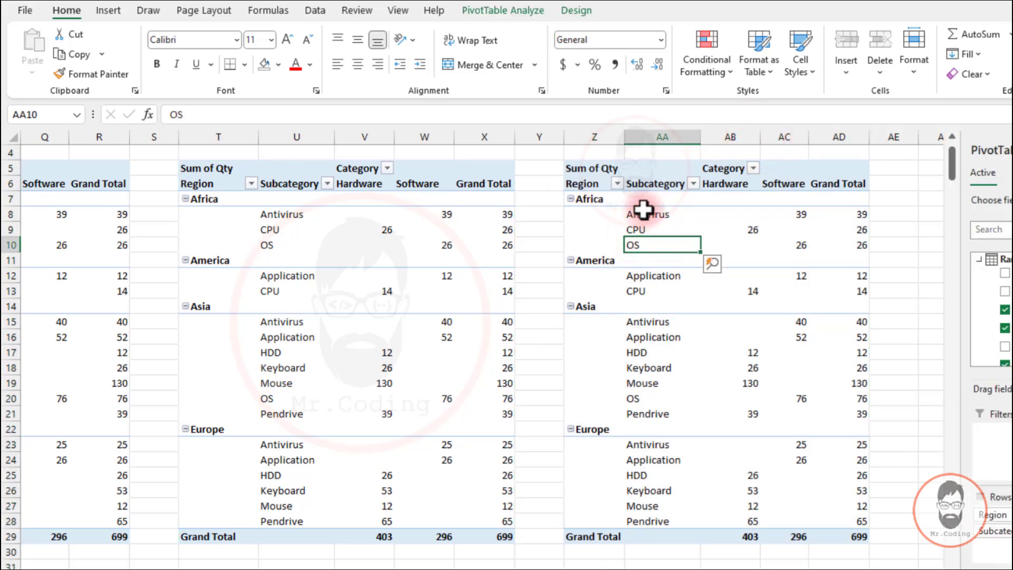
{"action": "left_click", "coordinate": [645, 216]}
Change the newest pivot table copy's report layout to Tabular Form
{"action": "left_click", "coordinate": [578, 15]}
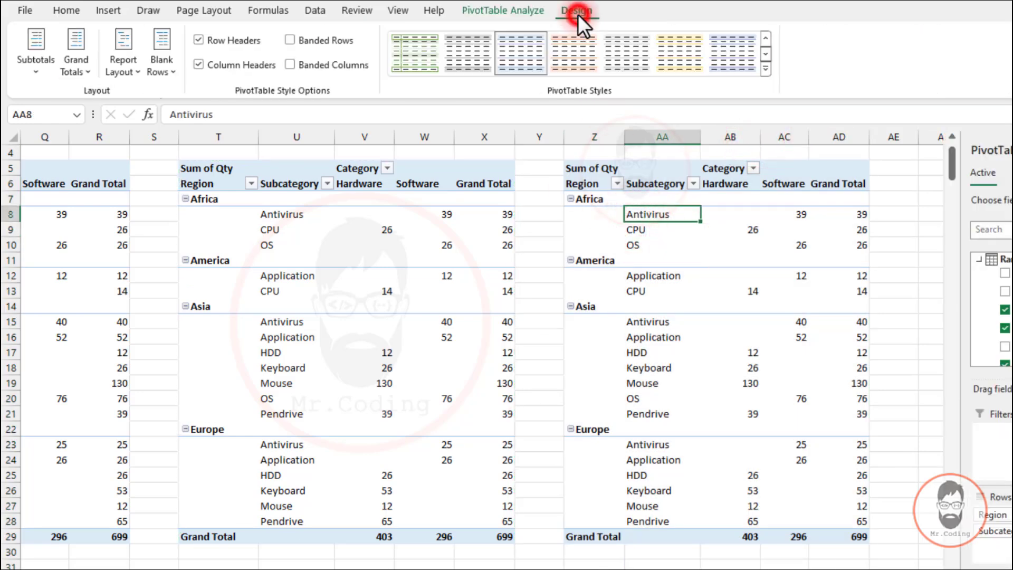
{"action": "left_click", "coordinate": [131, 69]}
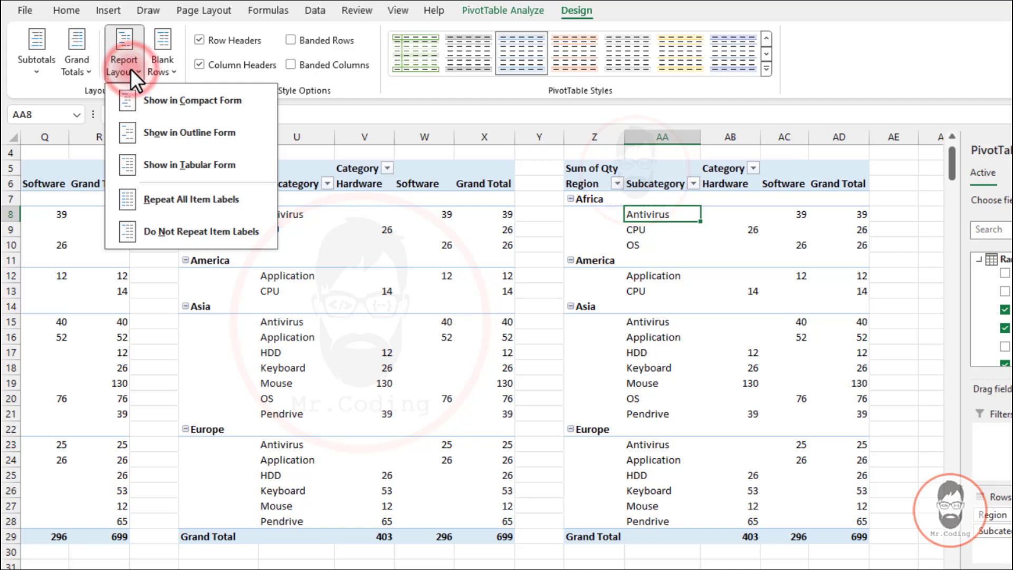
{"action": "left_click", "coordinate": [165, 164]}
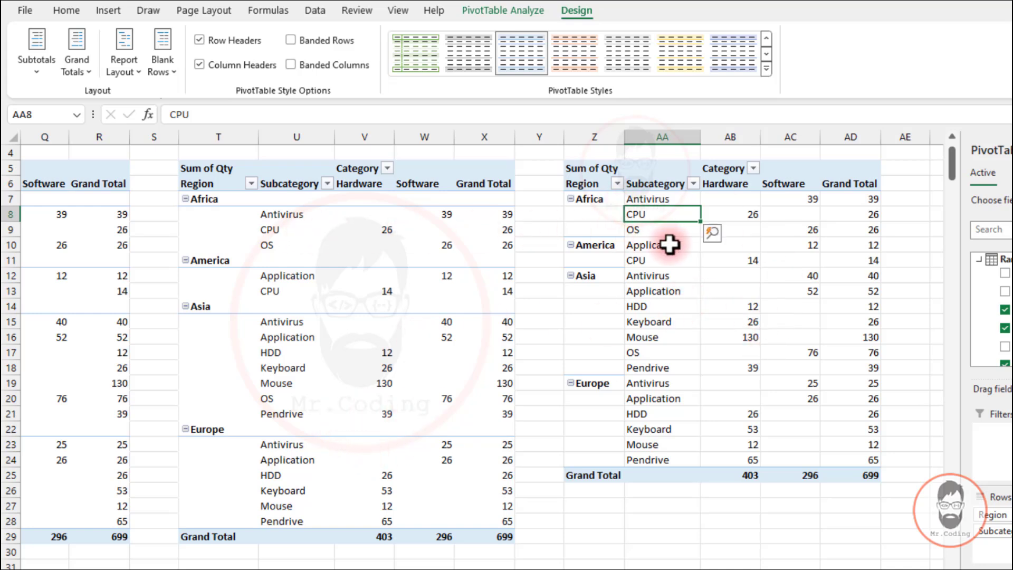
Compare how region and subcategory rows are placed in the outline-form and tabular-form pivot tables
{"action": "left_click", "coordinate": [227, 199]}
{"action": "left_click_drag", "start_coordinate": [227, 199], "coordinate": [484, 199]}
{"action": "left_click", "coordinate": [274, 216]}
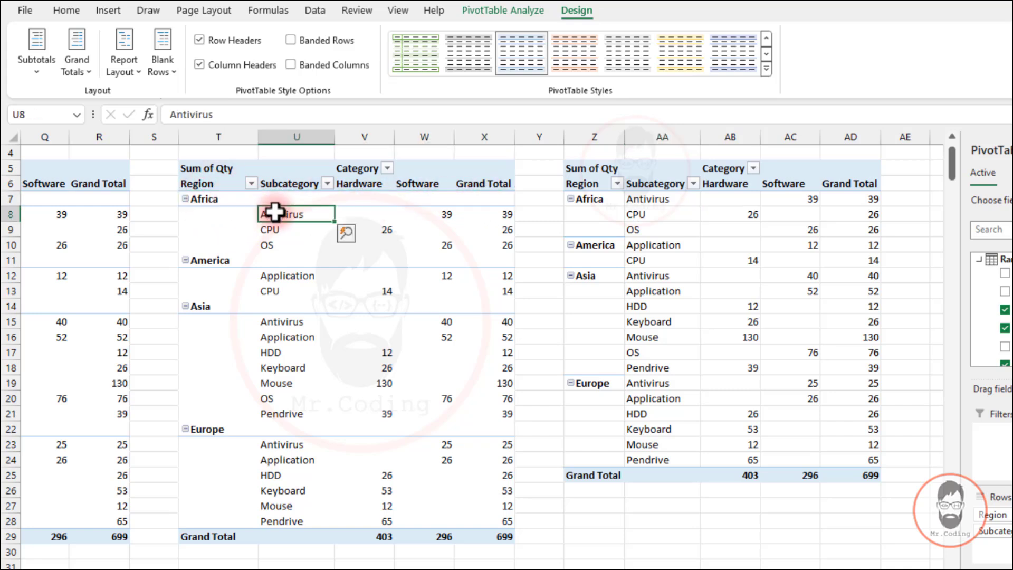
{"action": "left_click_drag", "start_coordinate": [281, 216], "coordinate": [477, 248]}
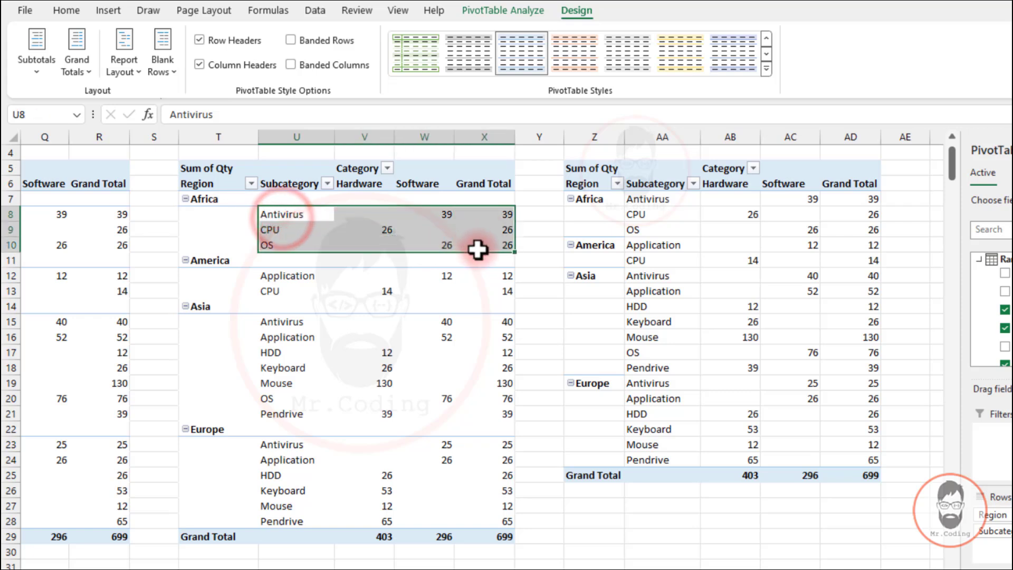
{"action": "left_click", "coordinate": [606, 199]}
{"action": "left_click", "coordinate": [651, 196]}
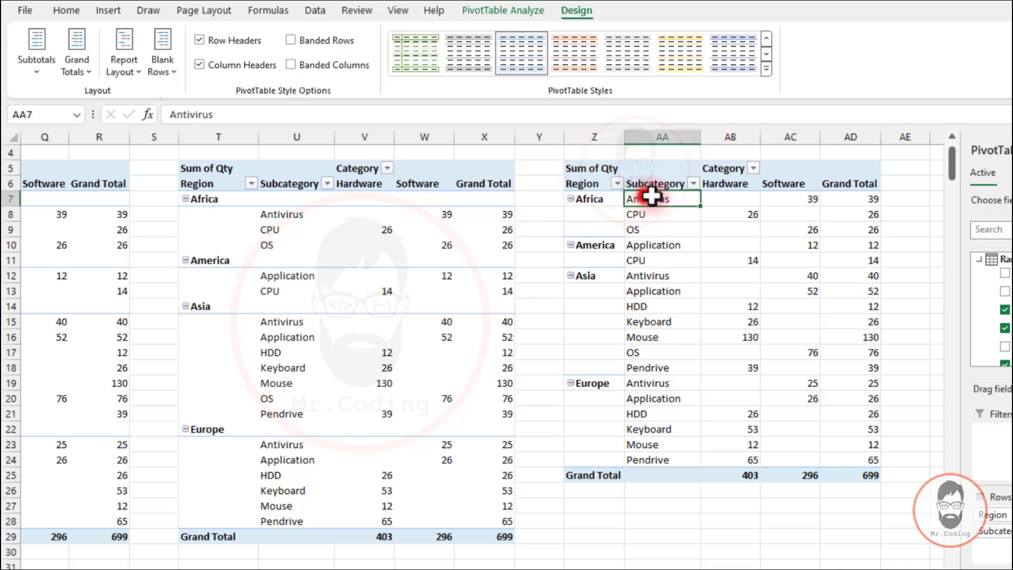
{"action": "left_click_drag", "start_coordinate": [652, 196], "coordinate": [816, 219]}
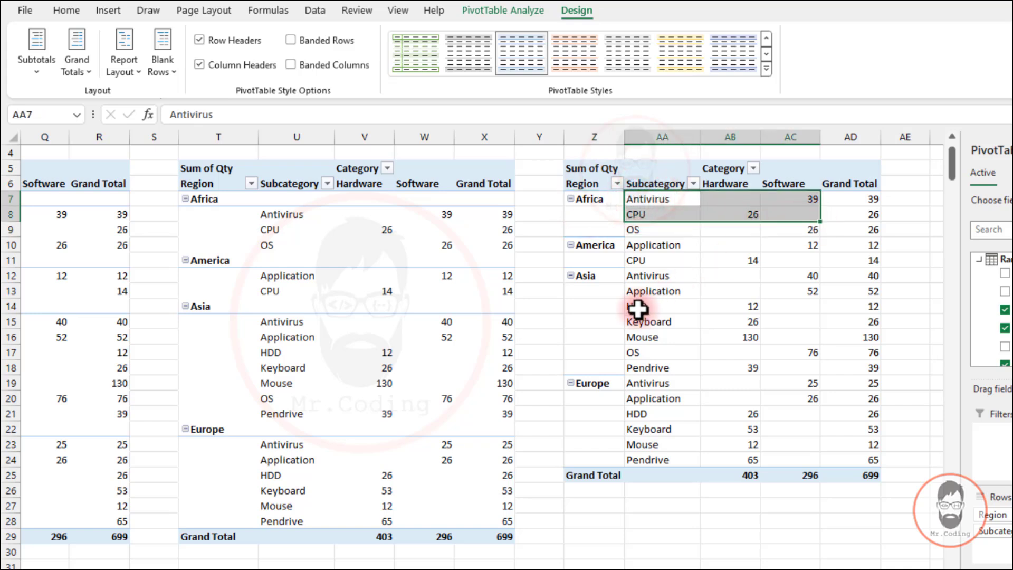
{"action": "left_click", "coordinate": [653, 246]}
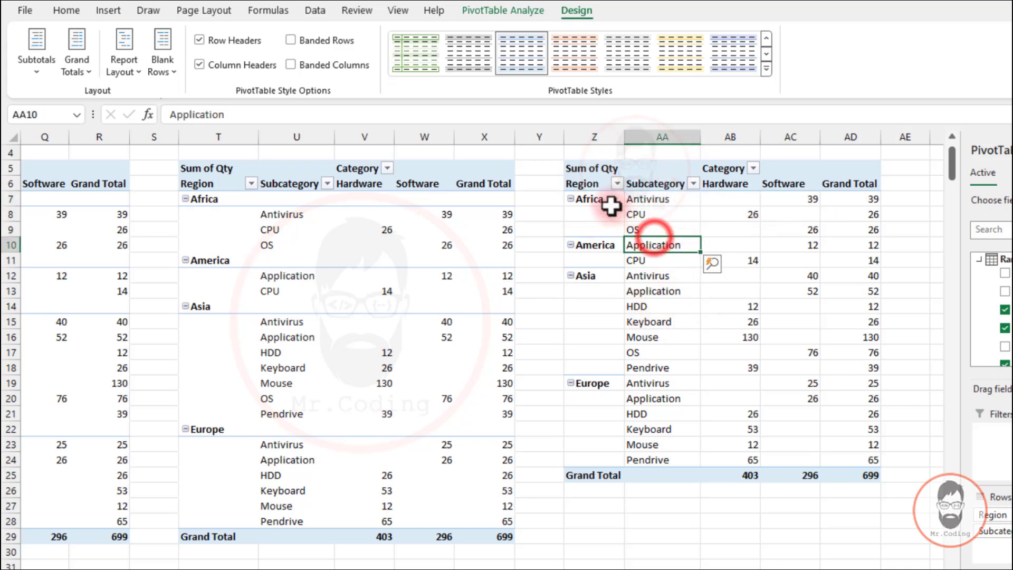
{"action": "left_click_drag", "start_coordinate": [610, 198], "coordinate": [827, 411]}
{"action": "left_click", "coordinate": [731, 398]}
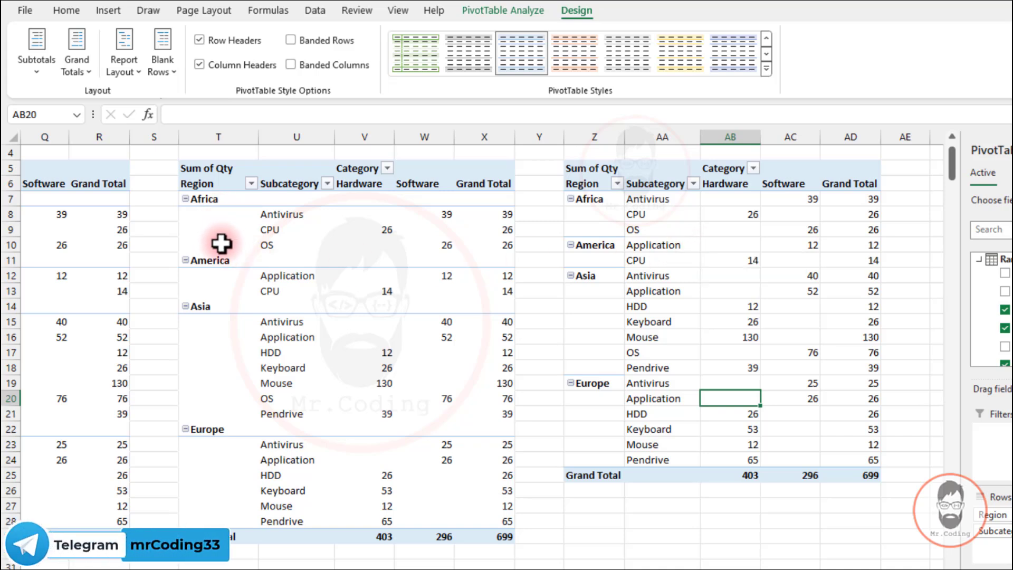
{"action": "left_click", "coordinate": [649, 195]}
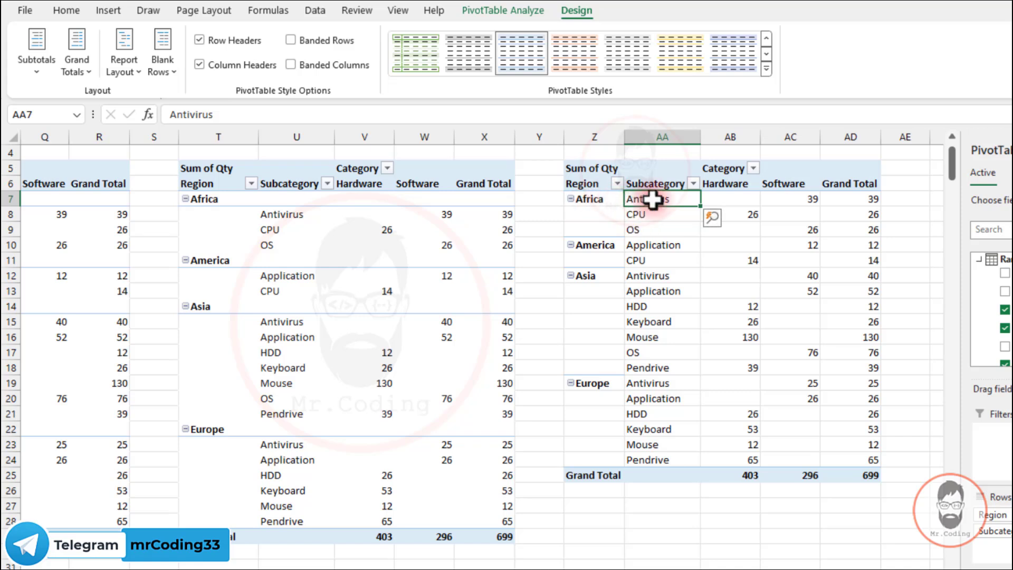
{"action": "left_click_drag", "start_coordinate": [653, 199], "coordinate": [663, 228]}
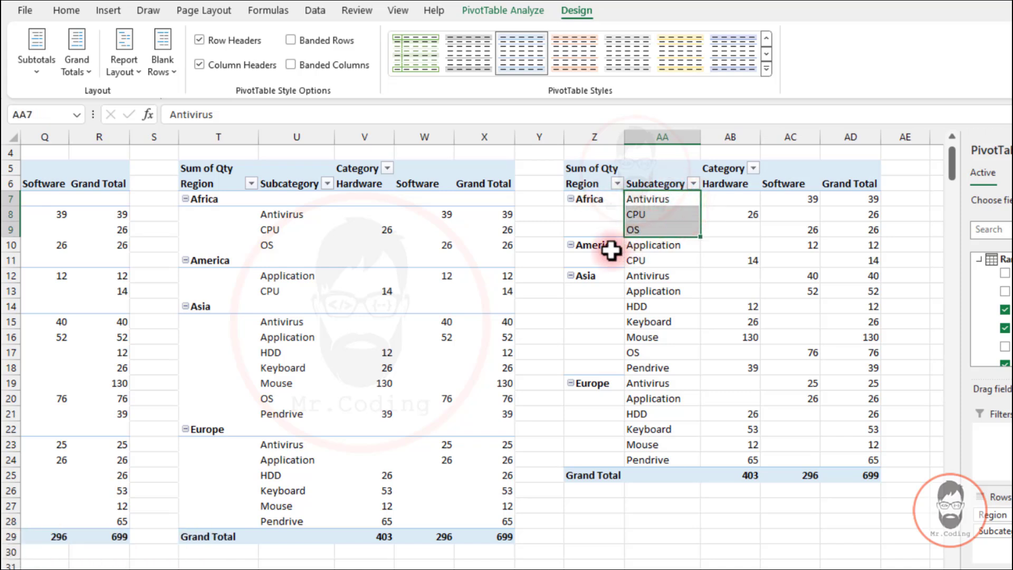
{"action": "left_click", "coordinate": [592, 199]}
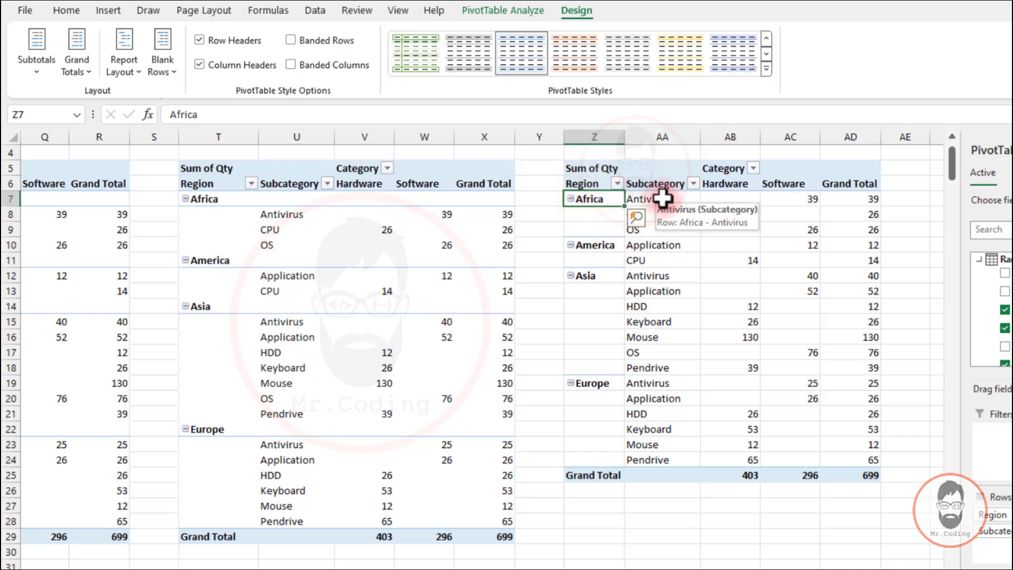
Set the tabular-form pivot table at Z5 to repeat all item labels for each region row
{"action": "left_click_drag", "start_coordinate": [662, 199], "coordinate": [644, 230]}
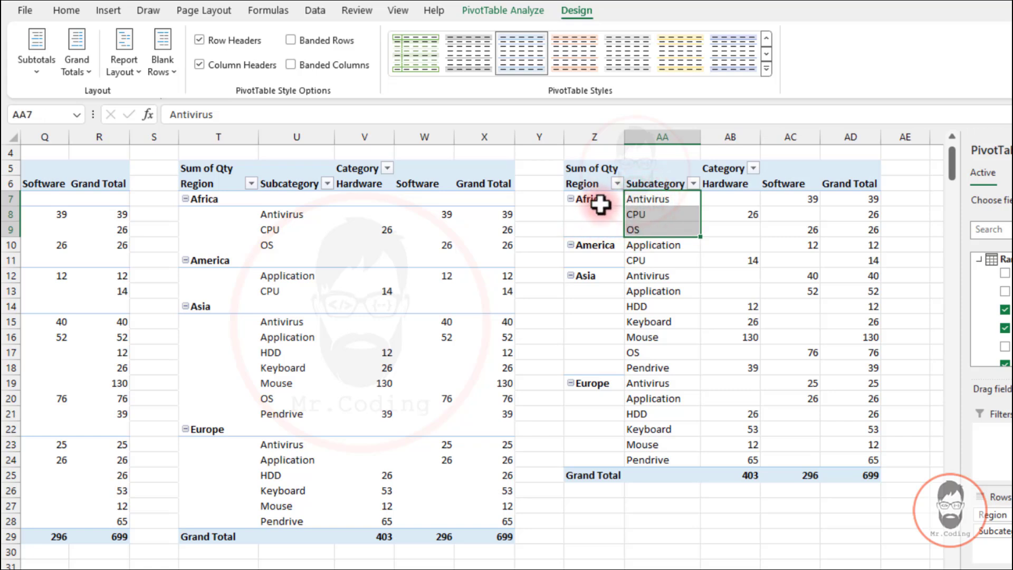
{"action": "left_click", "coordinate": [640, 231]}
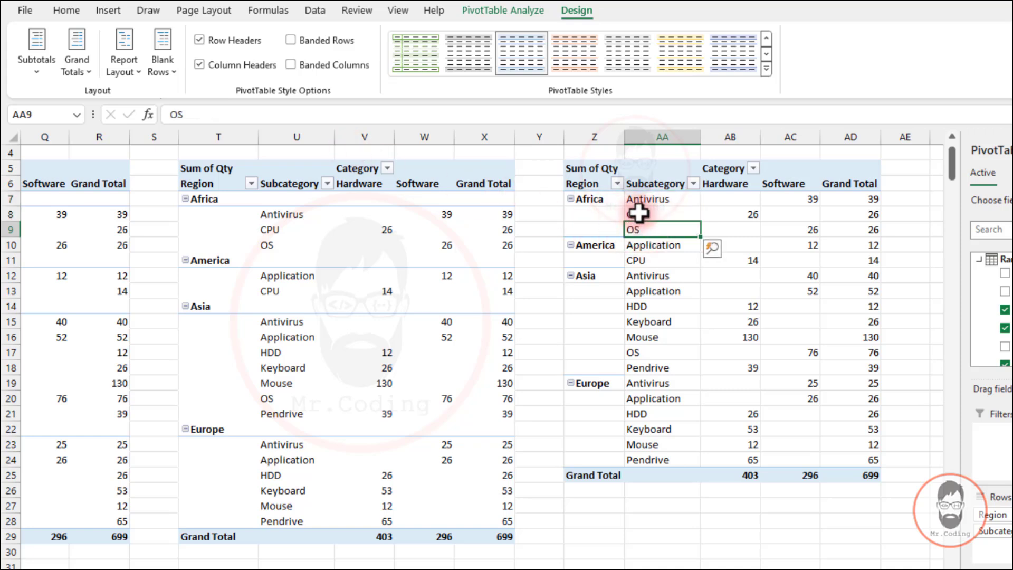
{"action": "left_click", "coordinate": [638, 212]}
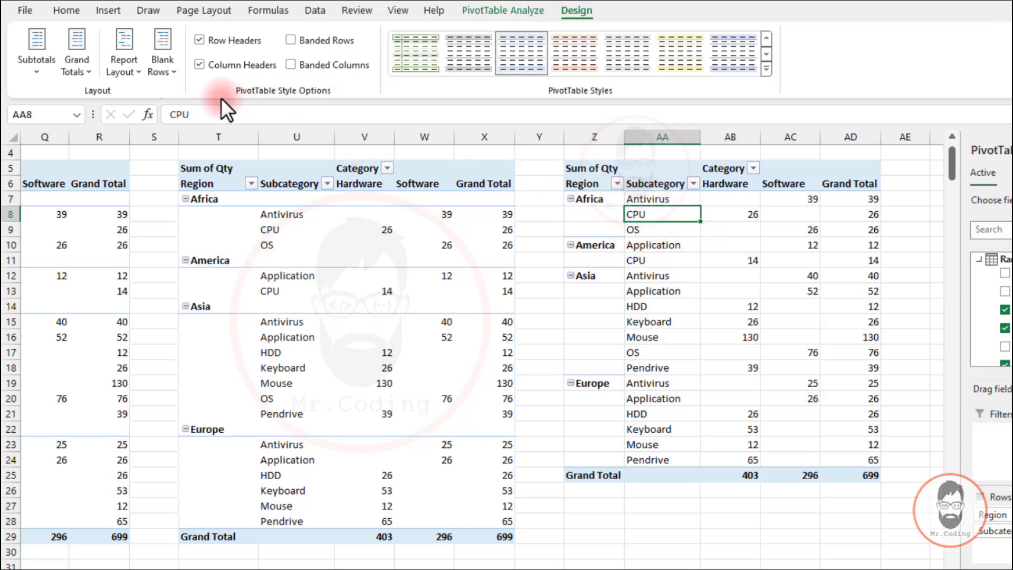
{"action": "left_click", "coordinate": [129, 68]}
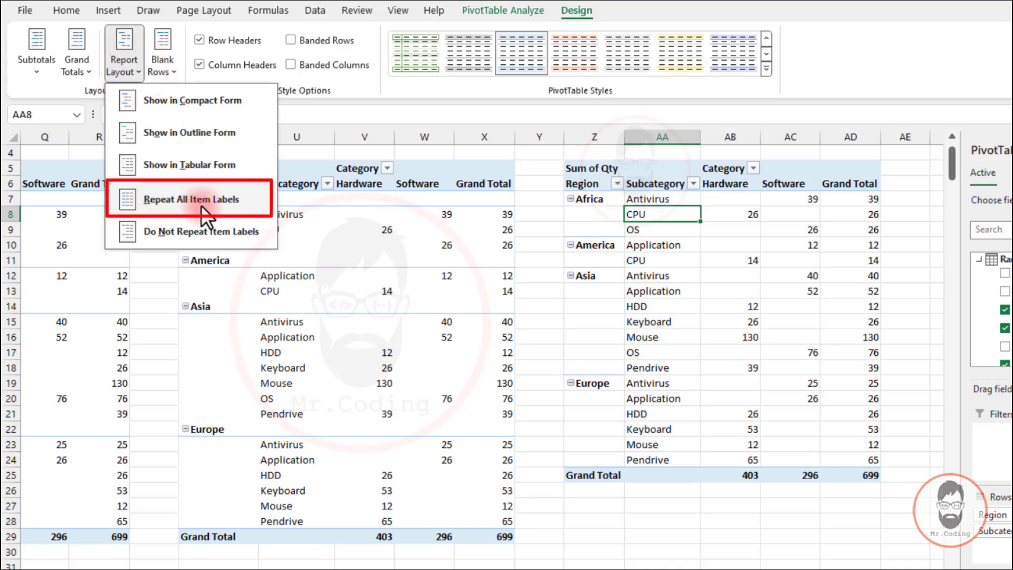
{"action": "left_click", "coordinate": [223, 205]}
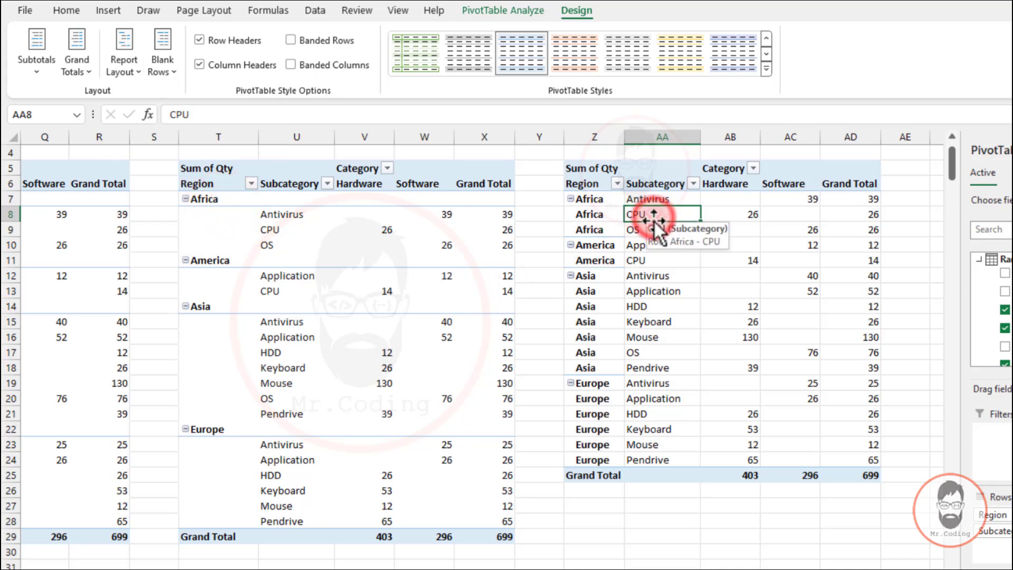
{"action": "left_click", "coordinate": [592, 209]}
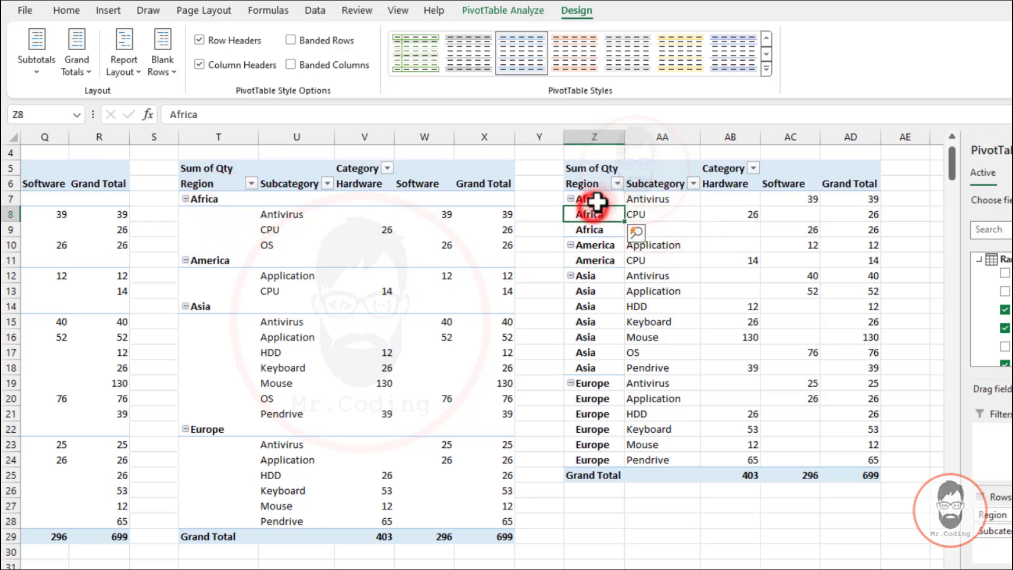
{"action": "left_click_drag", "start_coordinate": [600, 200], "coordinate": [596, 260]}
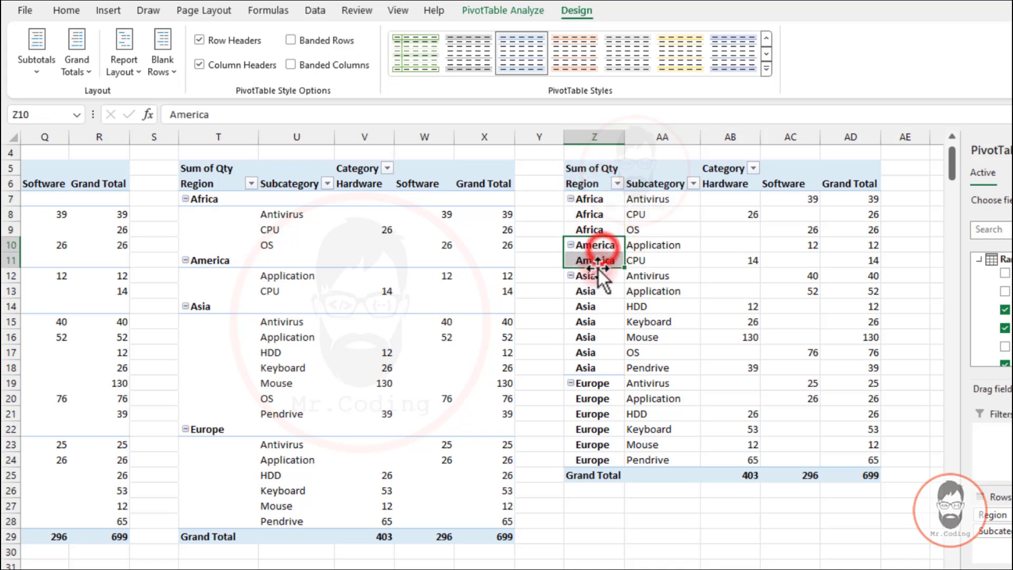
Set the outline-form pivot table to repeat all item labels, selecting the repeated region names
{"action": "left_click", "coordinate": [274, 214]}
{"action": "left_click", "coordinate": [129, 71]}
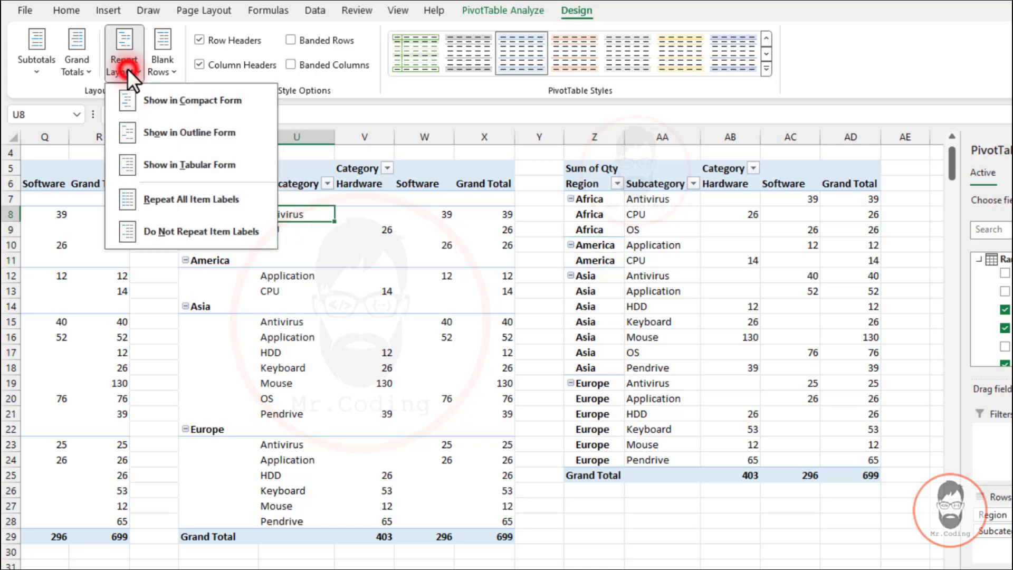
{"action": "left_click", "coordinate": [173, 201]}
{"action": "left_click_drag", "start_coordinate": [206, 214], "coordinate": [205, 232]}
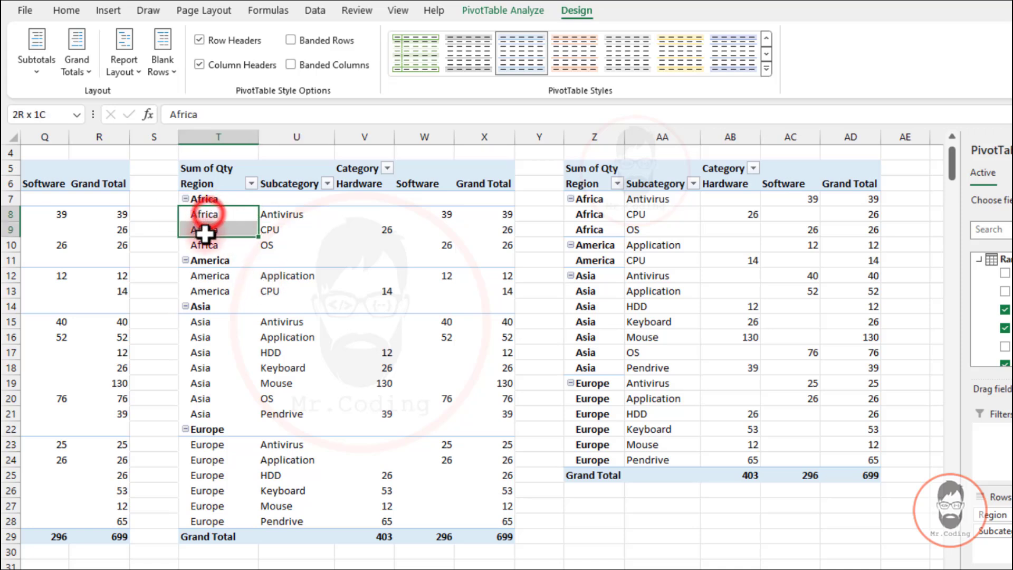
{"action": "left_click_drag", "start_coordinate": [206, 276], "coordinate": [206, 414]}
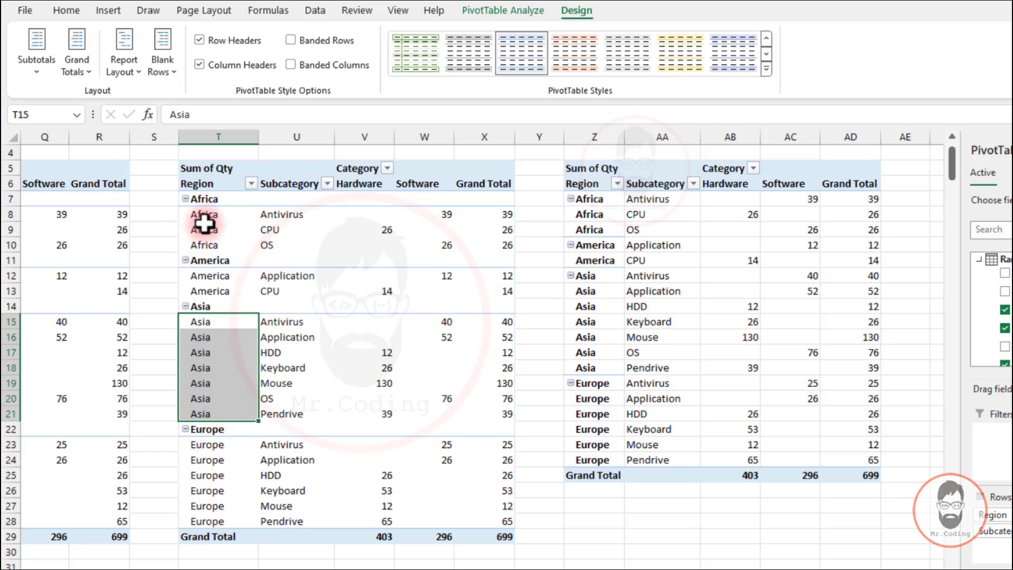
Set the outline-form pivot table back to not repeating item labels
{"action": "left_click", "coordinate": [271, 242]}
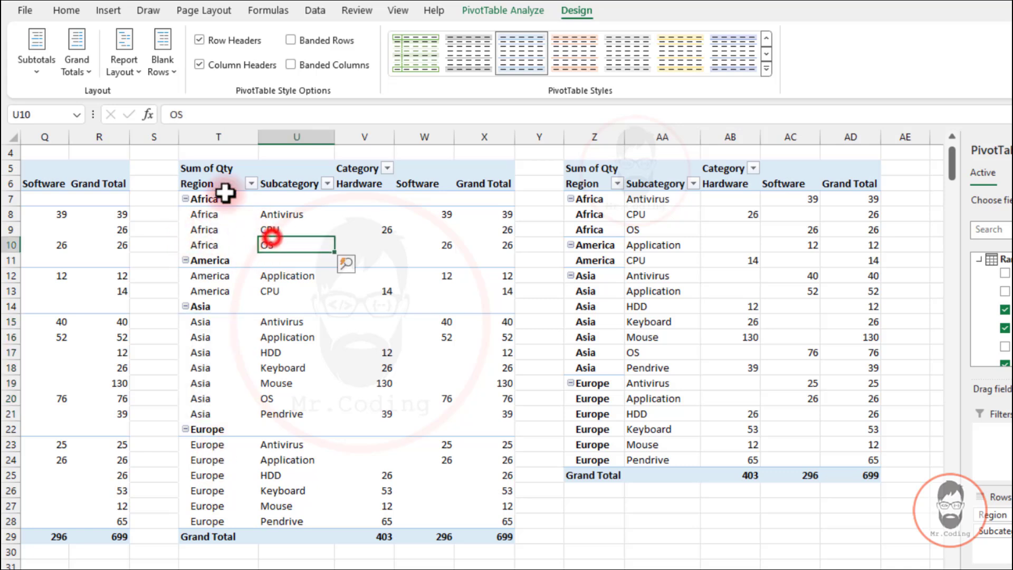
{"action": "left_click", "coordinate": [119, 68]}
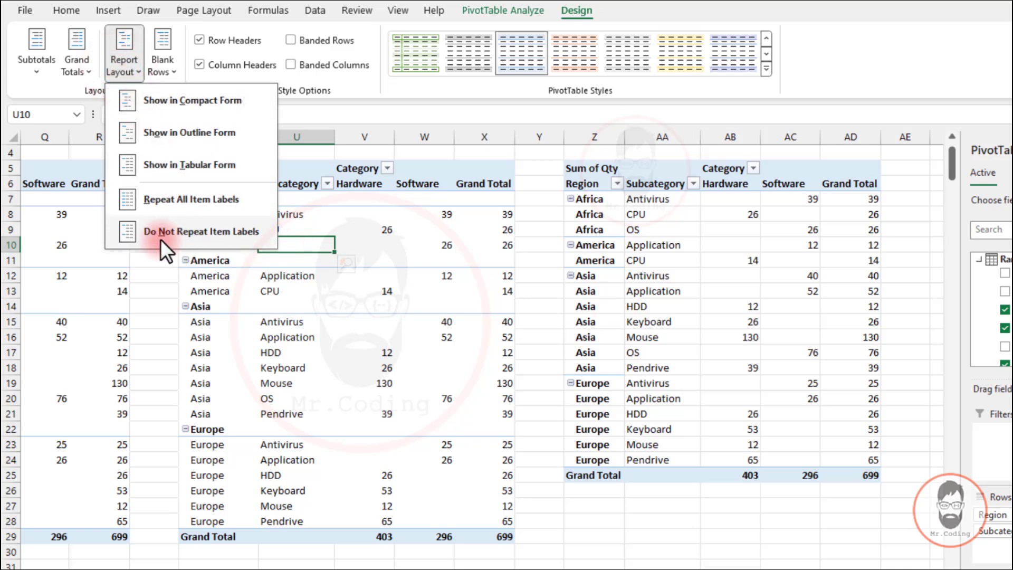
{"action": "left_click", "coordinate": [201, 233]}
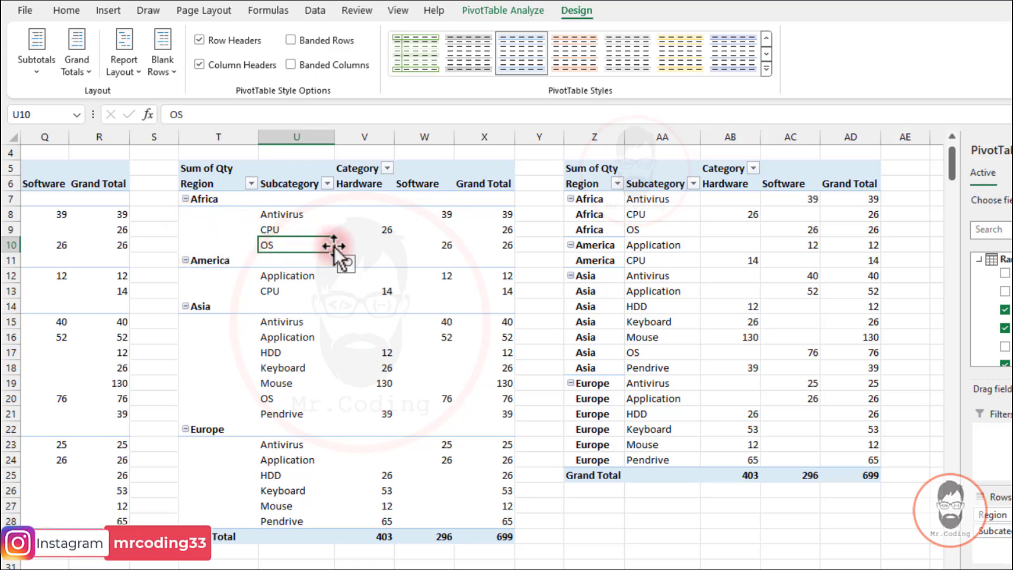
Insert a blank line after each region item in the tabular-form pivot table
{"action": "left_click", "coordinate": [644, 227]}
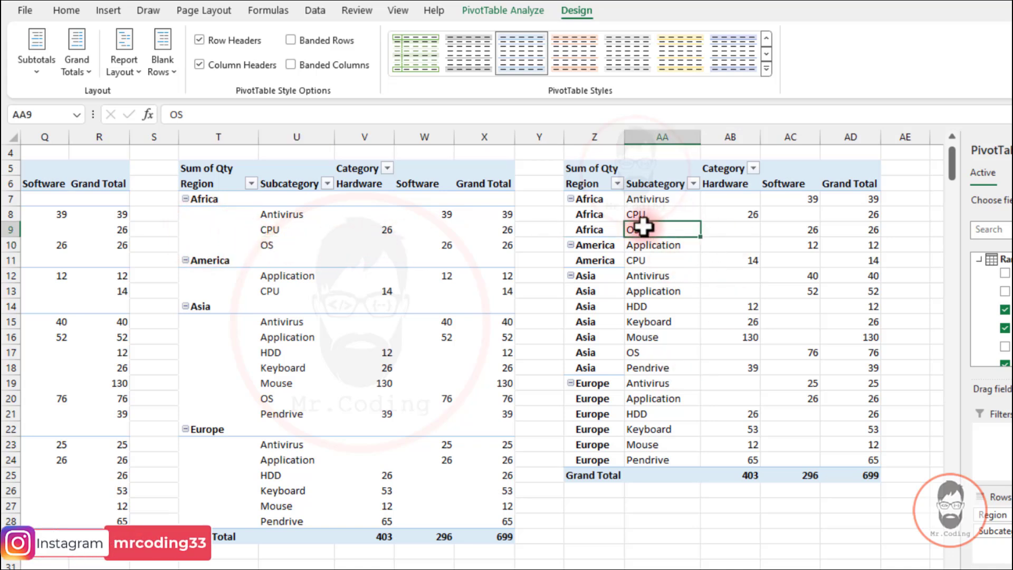
{"action": "left_click", "coordinate": [603, 196]}
{"action": "left_click_drag", "start_coordinate": [603, 196], "coordinate": [867, 230]}
{"action": "left_click", "coordinate": [597, 246]}
{"action": "left_click_drag", "start_coordinate": [588, 198], "coordinate": [846, 232]}
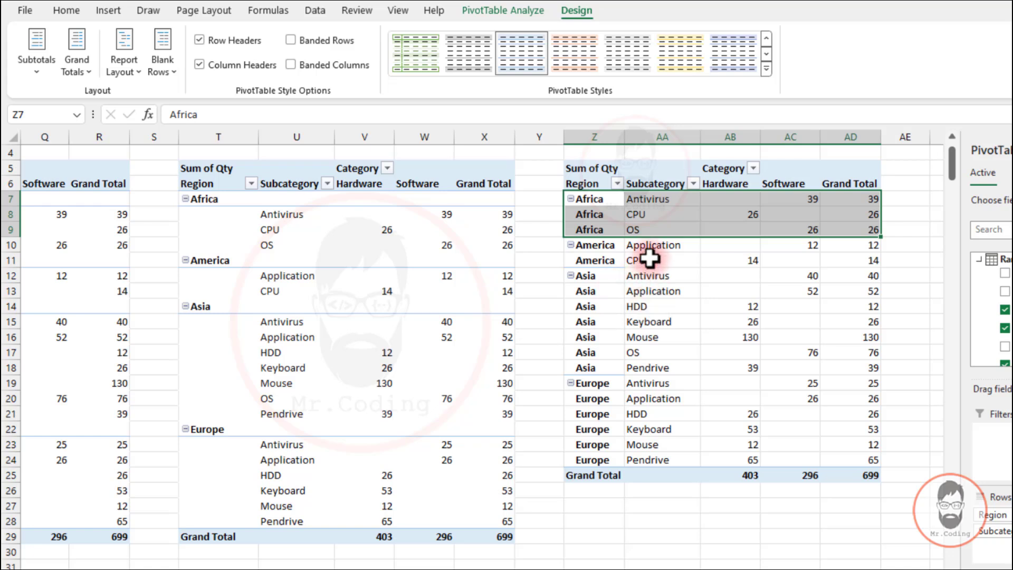
{"action": "left_click", "coordinate": [643, 245]}
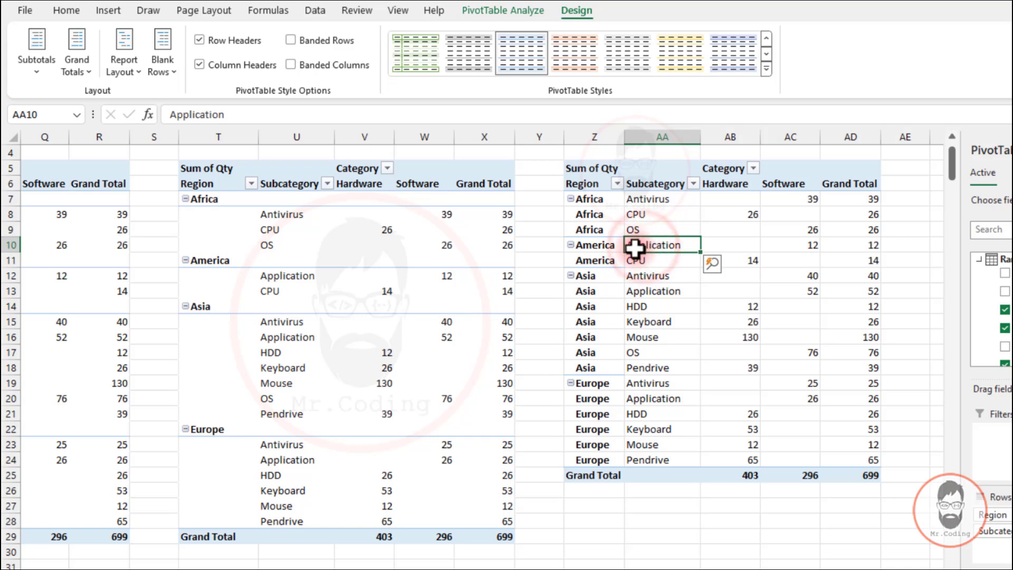
{"action": "left_click", "coordinate": [169, 69]}
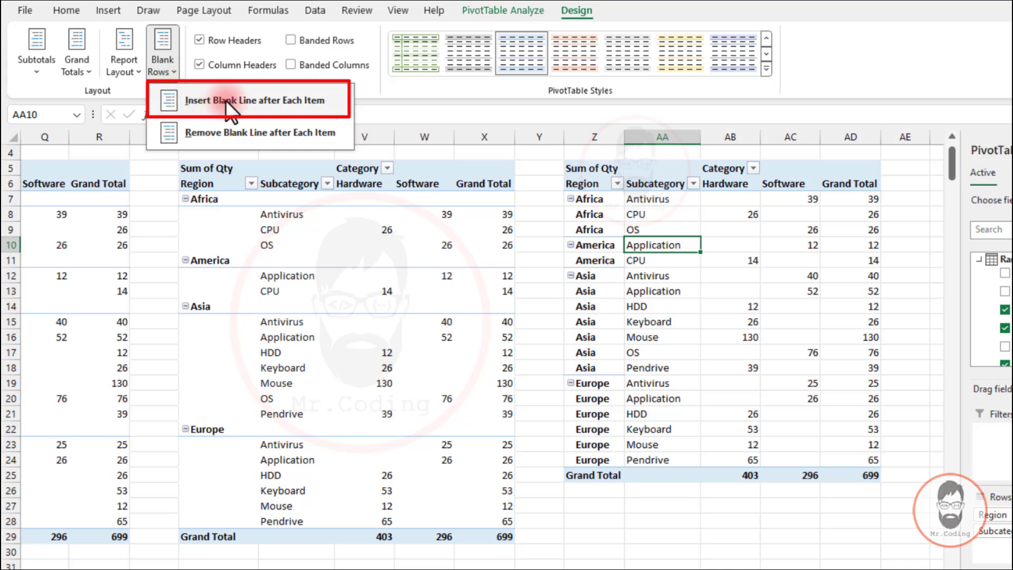
{"action": "left_click", "coordinate": [239, 102]}
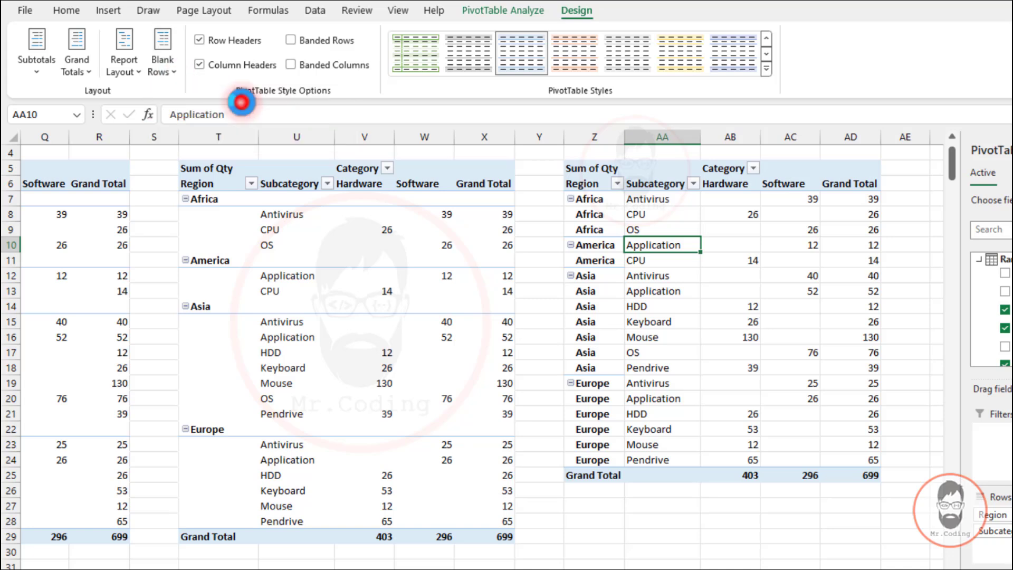
{"action": "left_click_drag", "start_coordinate": [591, 199], "coordinate": [686, 229]}
{"action": "left_click_drag", "start_coordinate": [607, 245], "coordinate": [866, 248]}
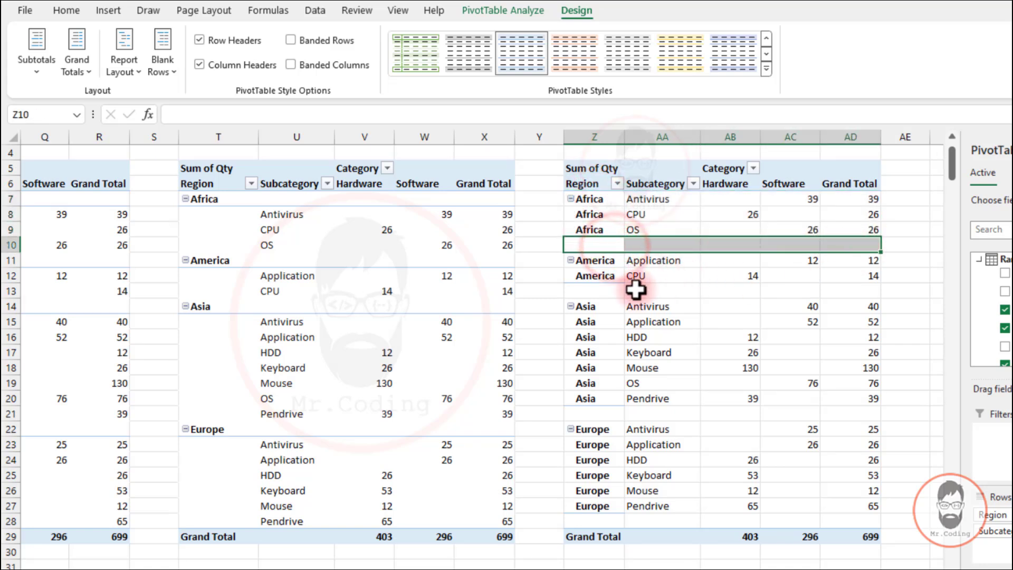
{"action": "left_click_drag", "start_coordinate": [583, 290], "coordinate": [861, 287]}
{"action": "left_click_drag", "start_coordinate": [593, 414], "coordinate": [855, 415]}
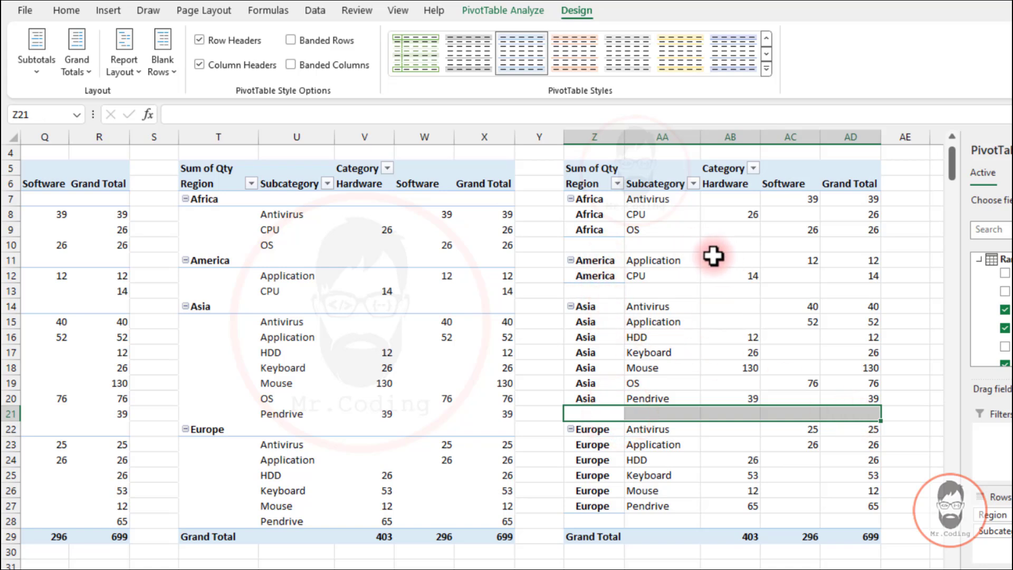
Remove the blank line after each item from the tabular-form pivot table
{"action": "left_click", "coordinate": [658, 273]}
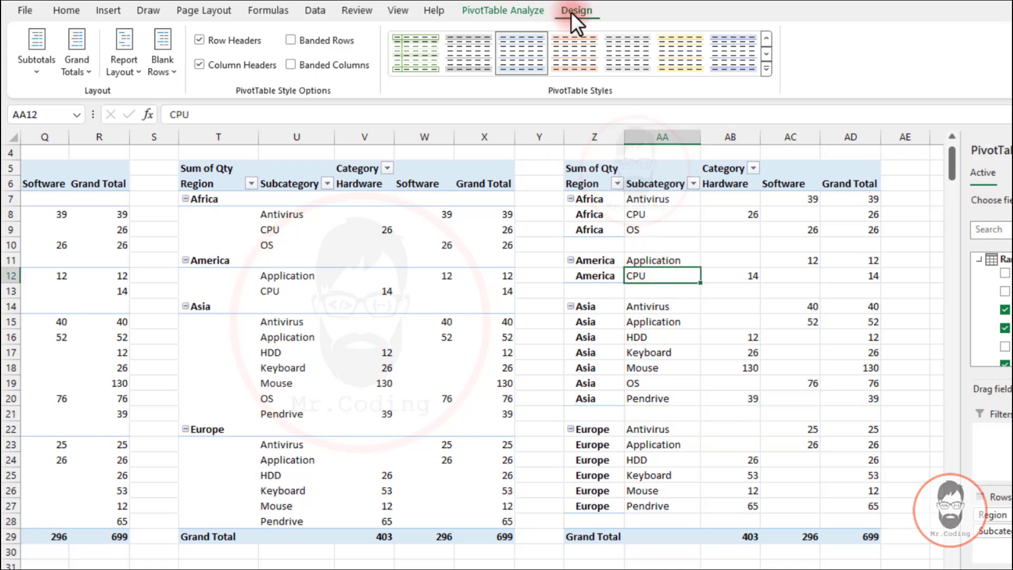
{"action": "left_click", "coordinate": [159, 66]}
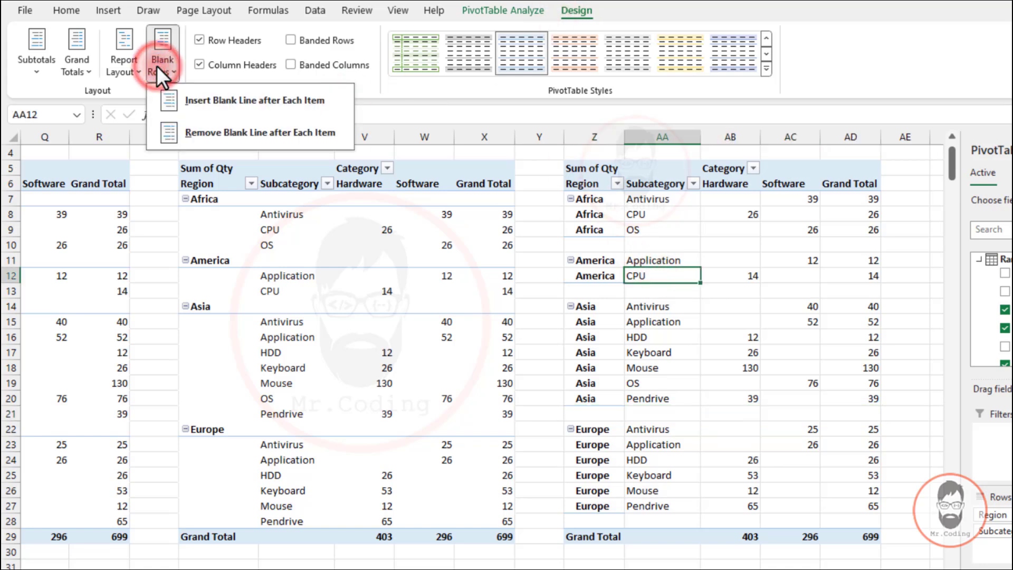
{"action": "left_click", "coordinate": [188, 128]}
{"action": "left_click", "coordinate": [611, 243]}
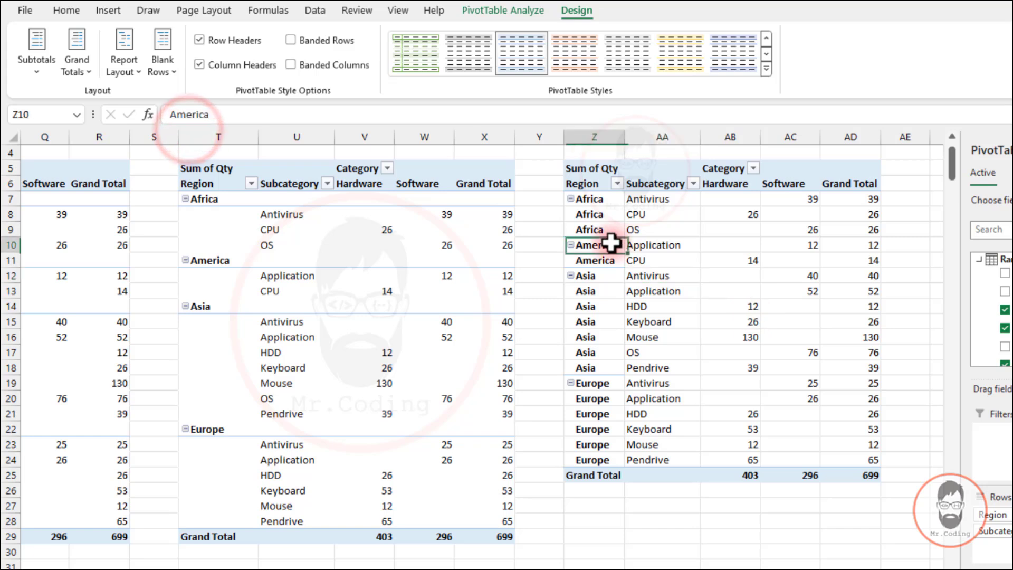
{"action": "left_click_drag", "start_coordinate": [610, 242], "coordinate": [857, 243]}
{"action": "left_click", "coordinate": [652, 287]}
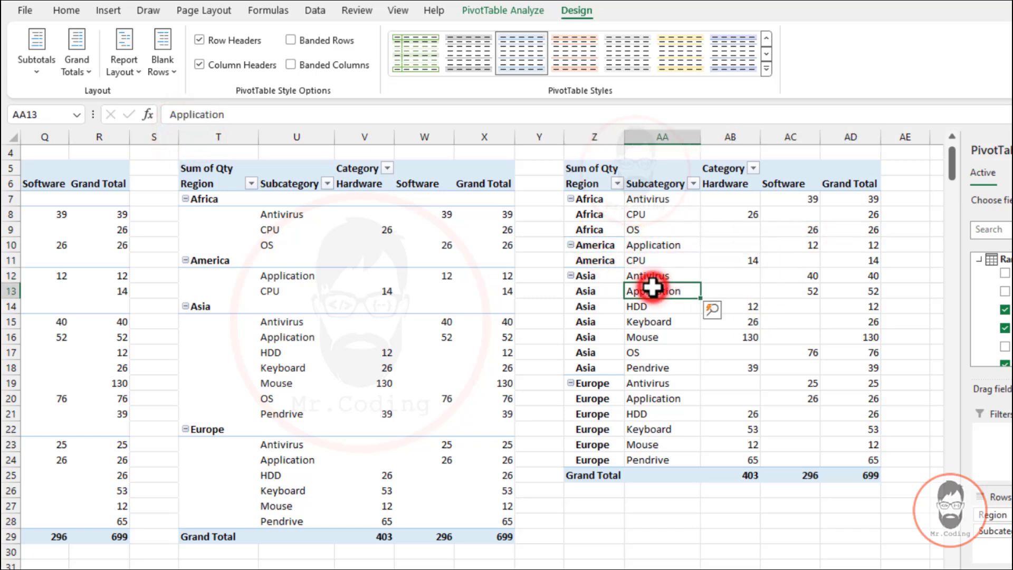
{"action": "left_click", "coordinate": [26, 75]}
{"action": "left_click", "coordinate": [27, 75]}
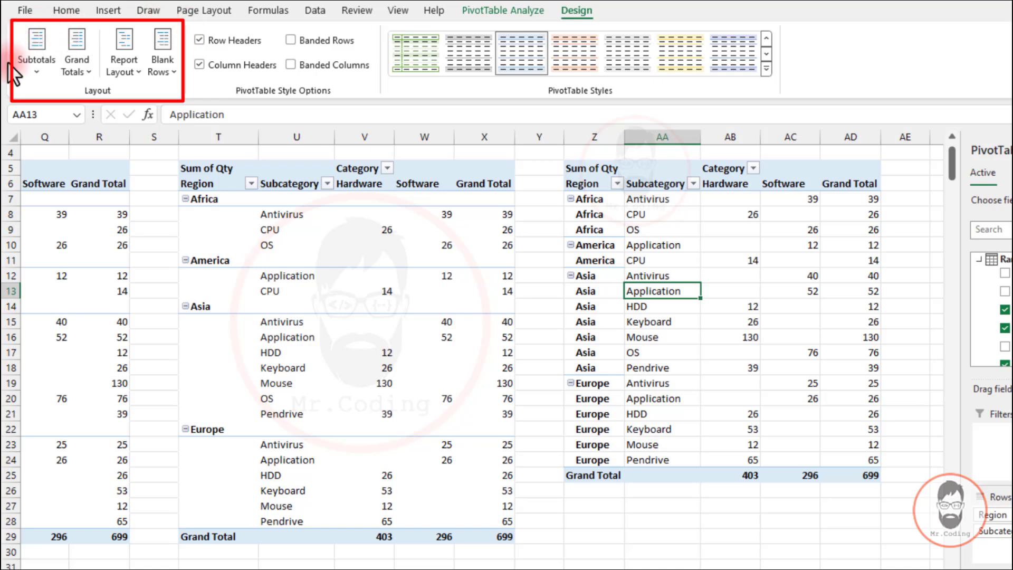
{"action": "left_click", "coordinate": [133, 69]}
{"action": "left_click", "coordinate": [132, 69]}
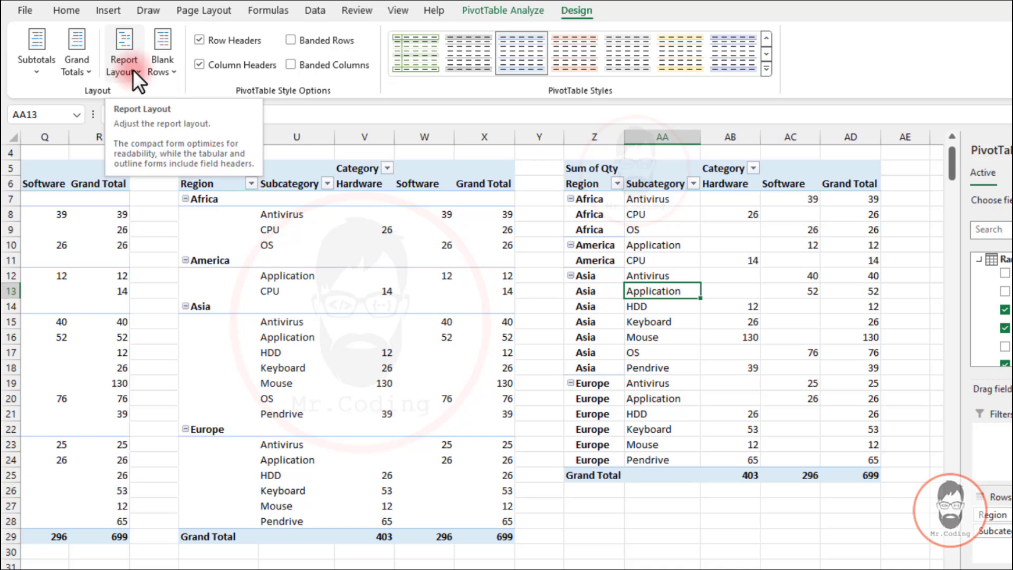
{"action": "left_click", "coordinate": [133, 69]}
{"action": "left_click", "coordinate": [160, 64]}
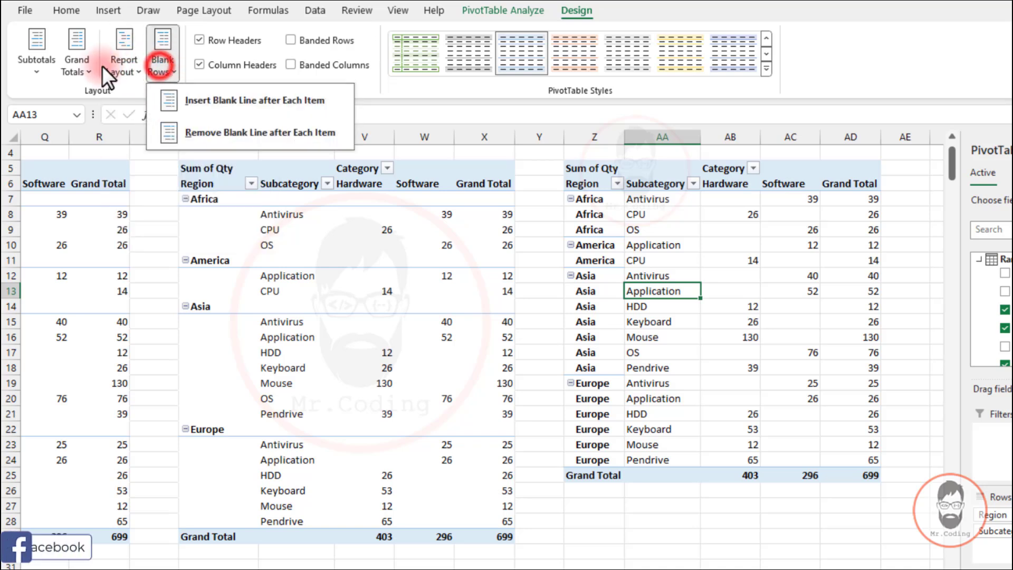
{"action": "left_click", "coordinate": [80, 68]}
{"action": "left_click", "coordinate": [80, 68]}
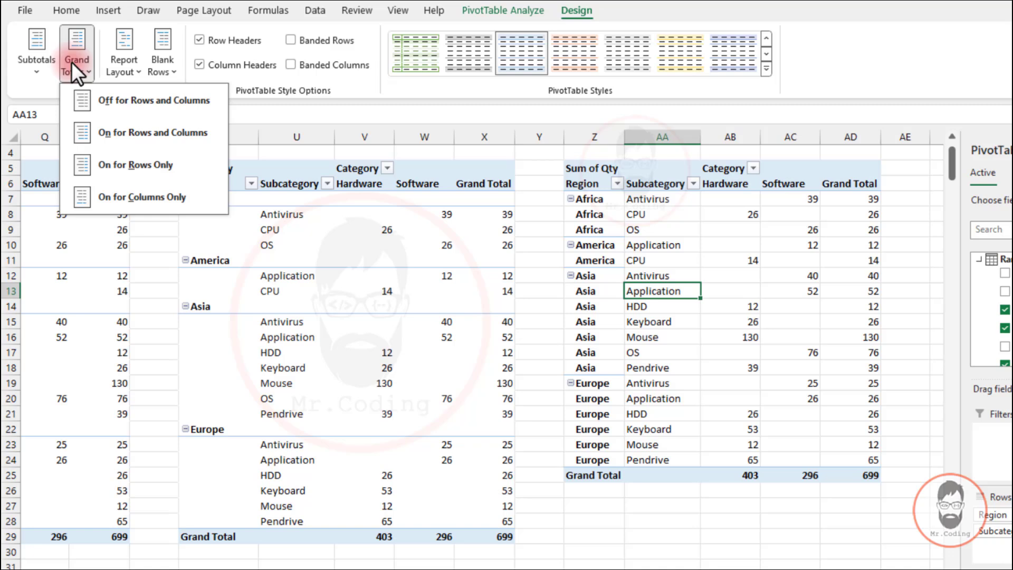
{"action": "left_click", "coordinate": [505, 86]}
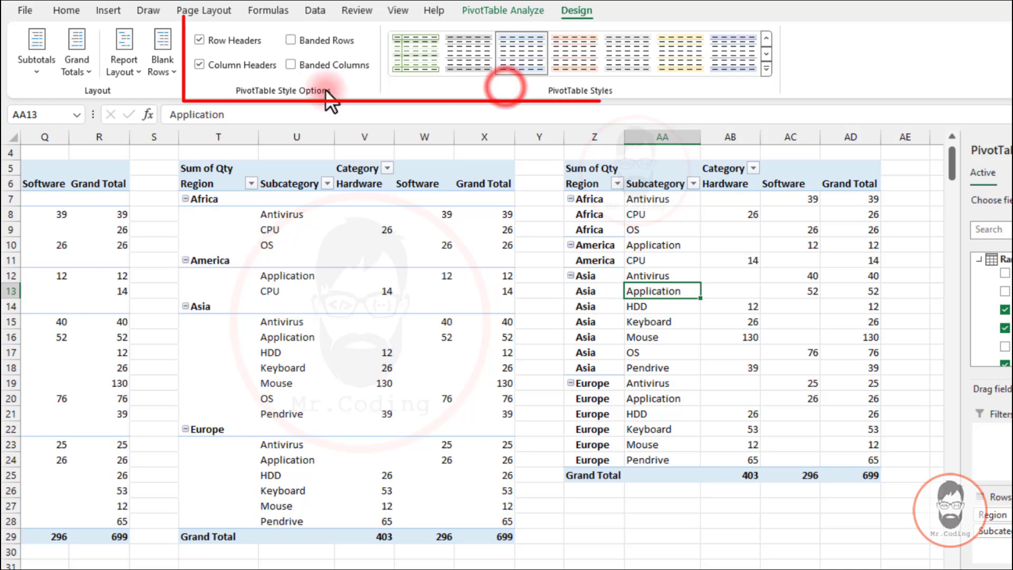
Open the New PivotTable Style dialog, browse its table elements list, and close it
{"action": "left_click", "coordinate": [767, 67]}
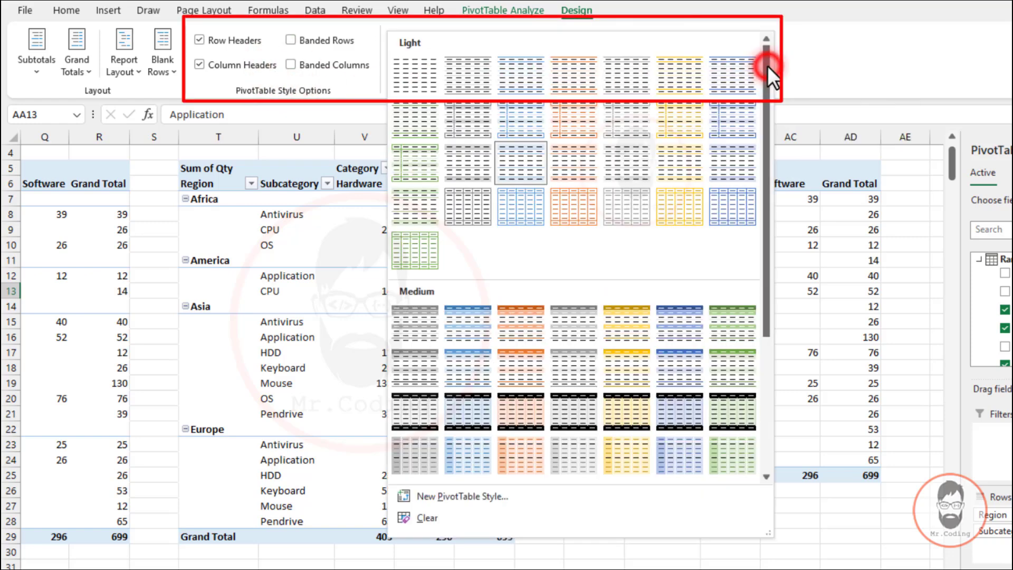
{"action": "left_click", "coordinate": [473, 496]}
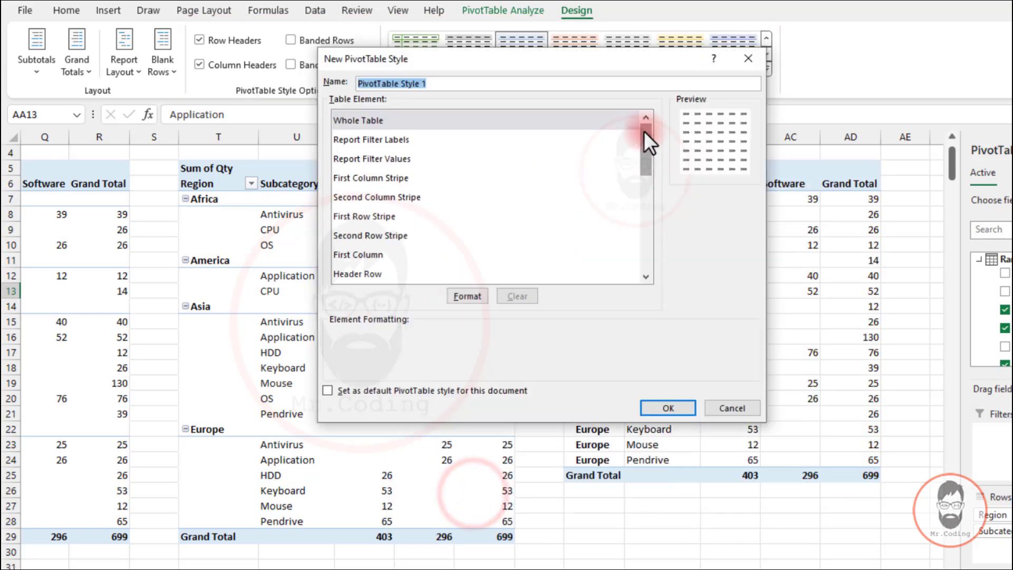
{"action": "left_click_drag", "start_coordinate": [643, 130], "coordinate": [647, 246]}
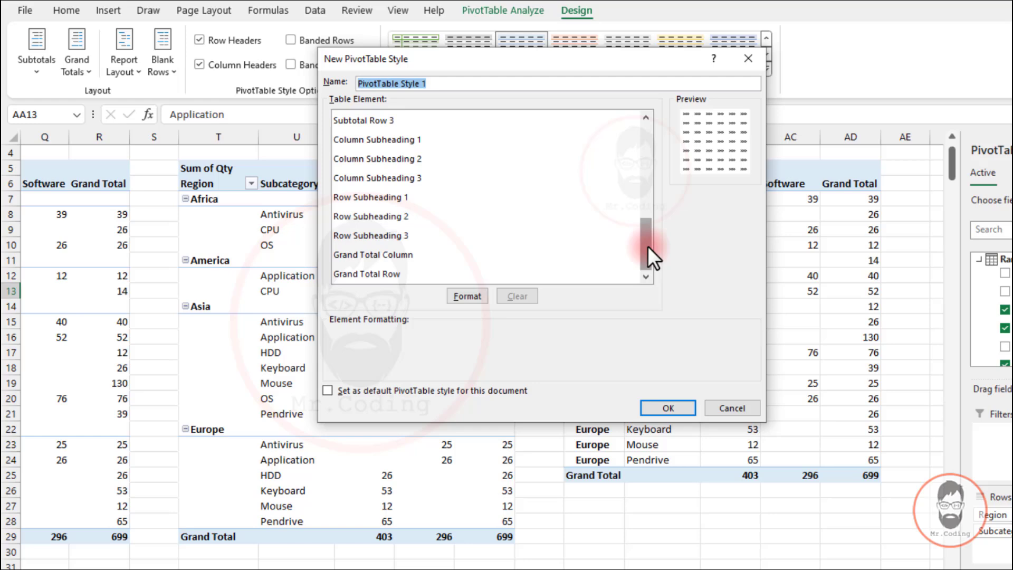
{"action": "left_click", "coordinate": [747, 56]}
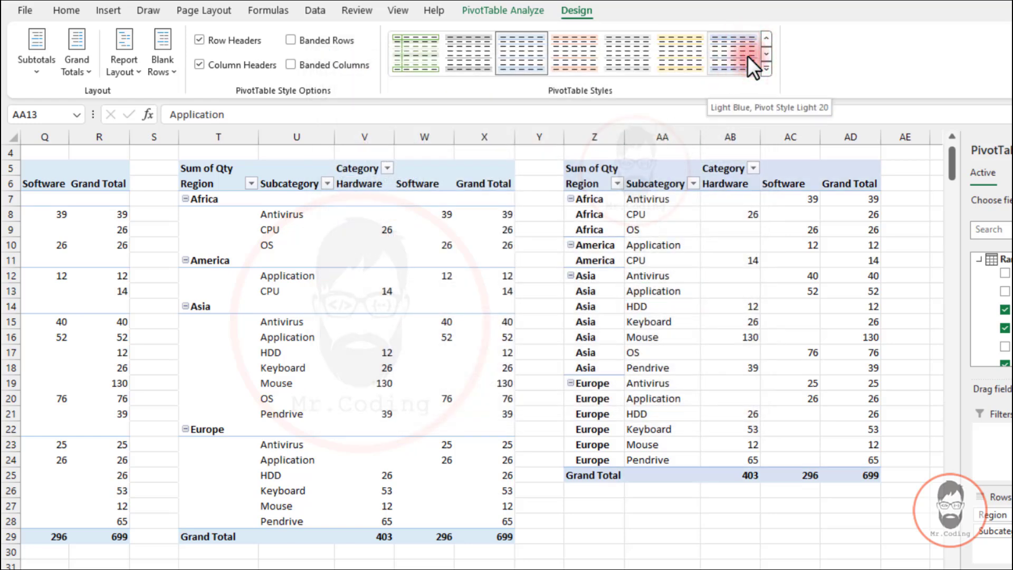